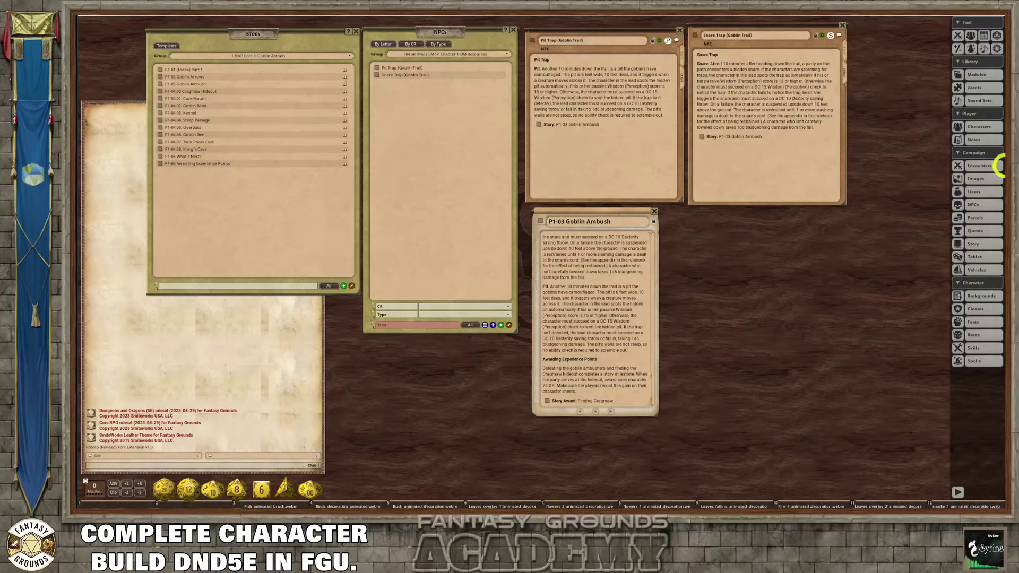
- Open the campaign image list, filter it to the Heroic Maps Chapter LMoP 1 group, and place it over the story list
left_click(986, 179)
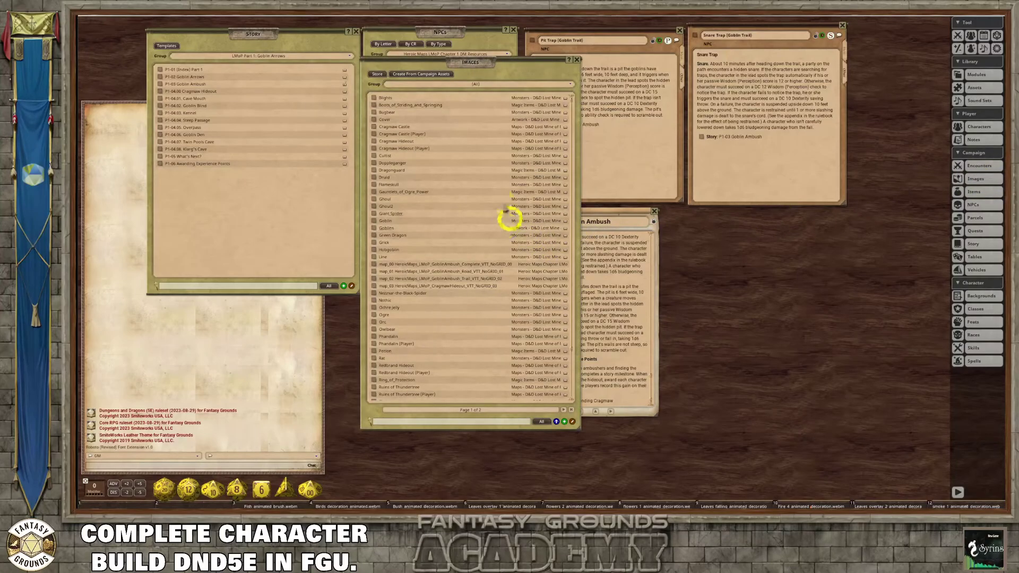
left_click(463, 85)
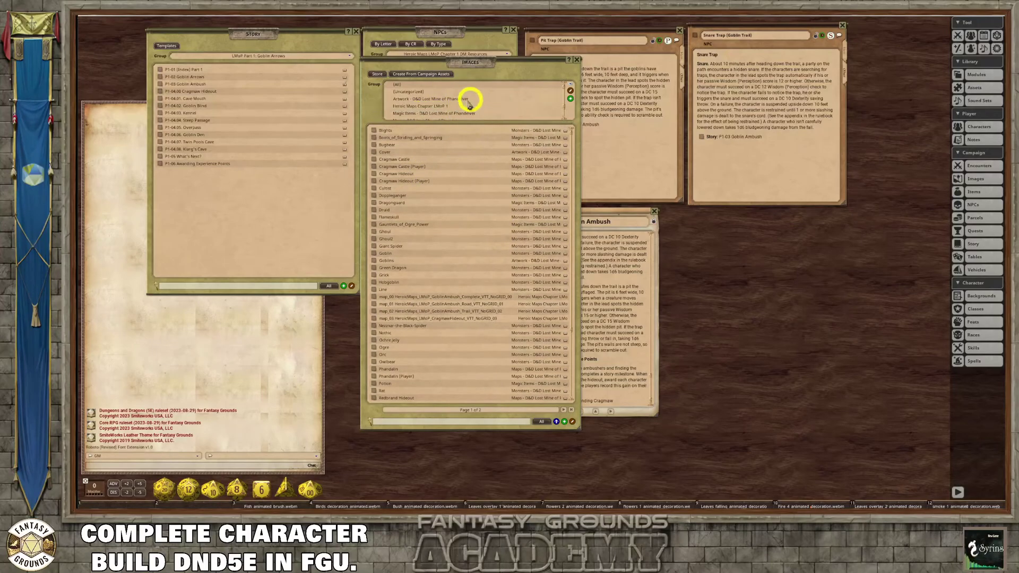
left_click(436, 105)
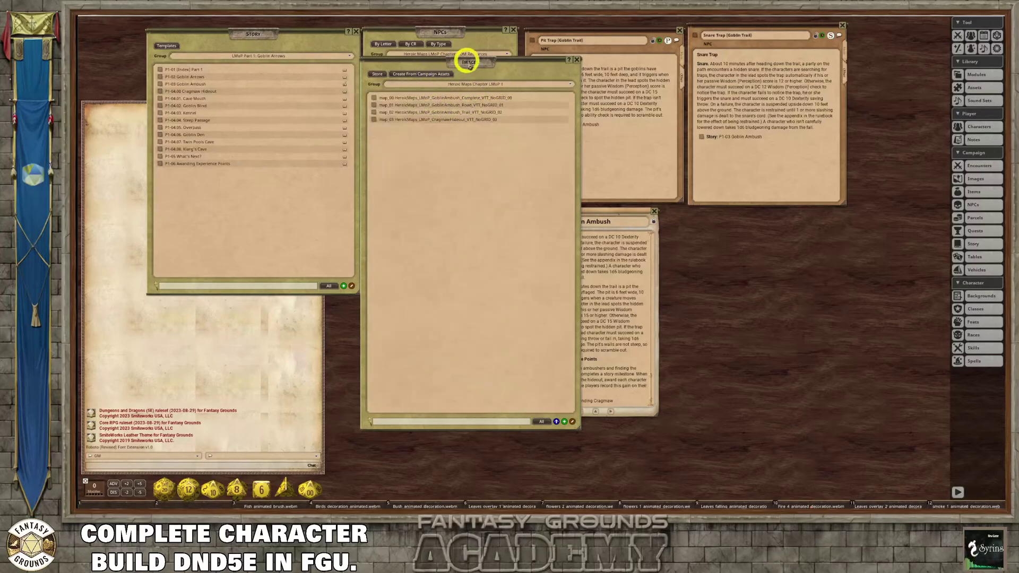
left_click_drag(467, 63, 244, 48)
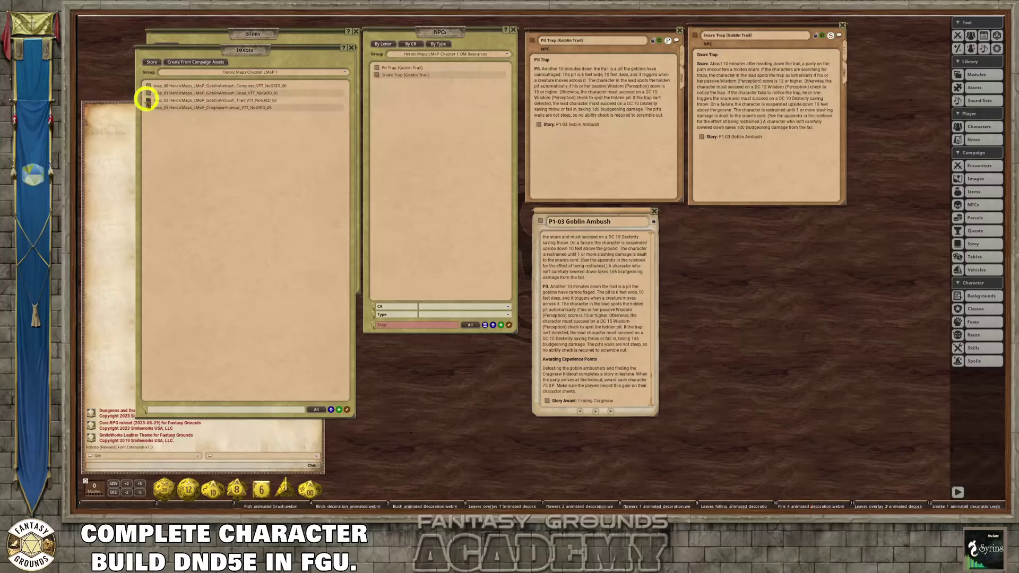
- Open the map_02 Goblin Ambush Trail map and move its window clear of the Snare Trap record
left_click(148, 100)
scroll(619, 212, "up", 3)
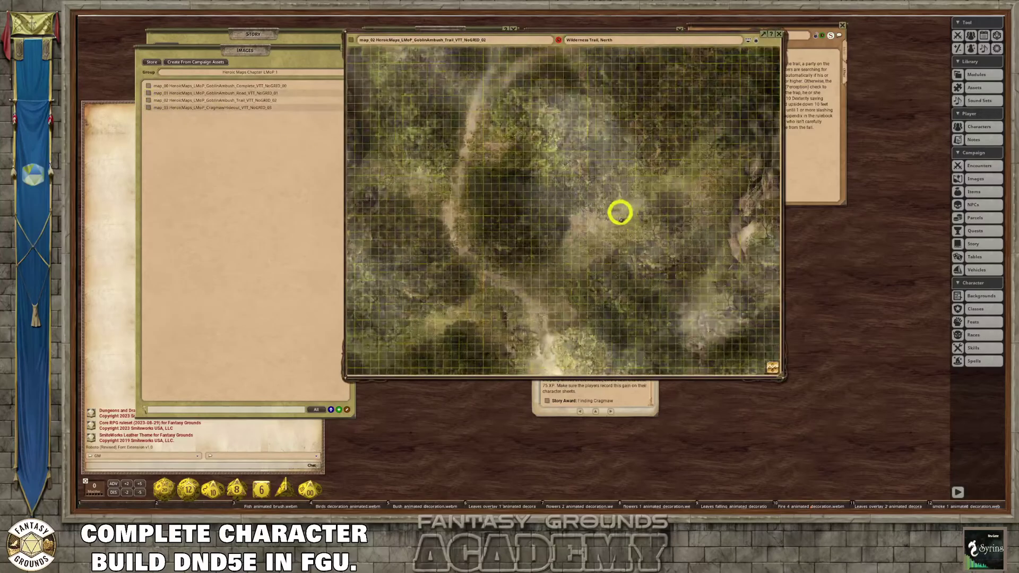
scroll(618, 216, "down", 3)
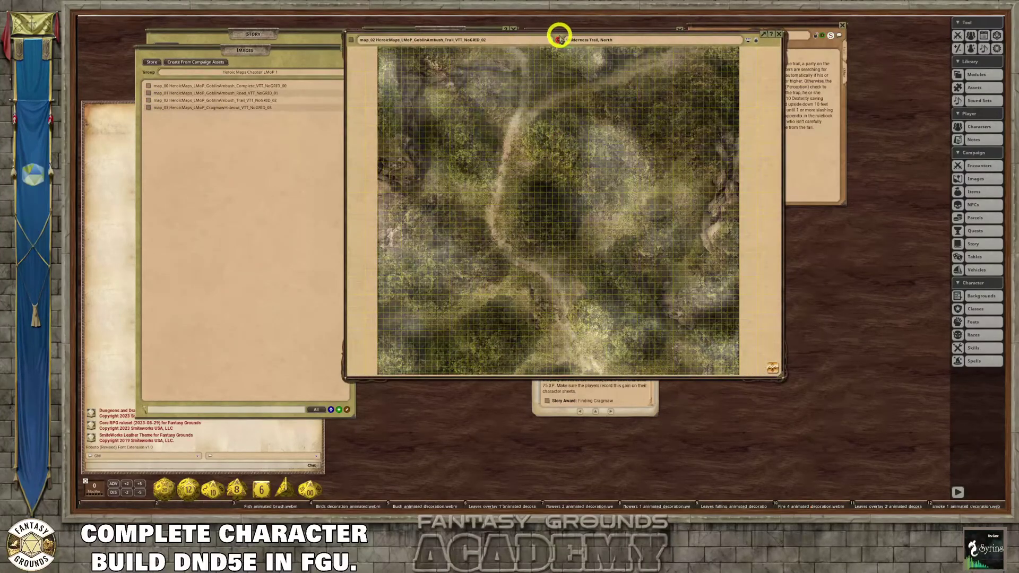
left_click_drag(556, 40, 461, 80)
scroll(437, 205, "up", 2)
scroll(478, 194, "down", 2)
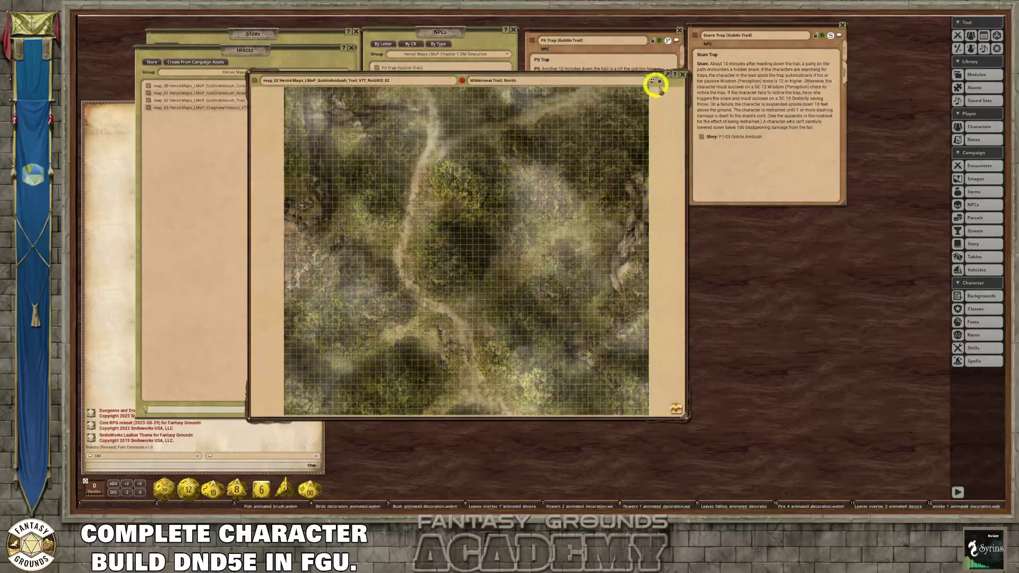
- Unlock the Goblin Ambush Trail map for editing and inspect the path through the forest
left_click(661, 84)
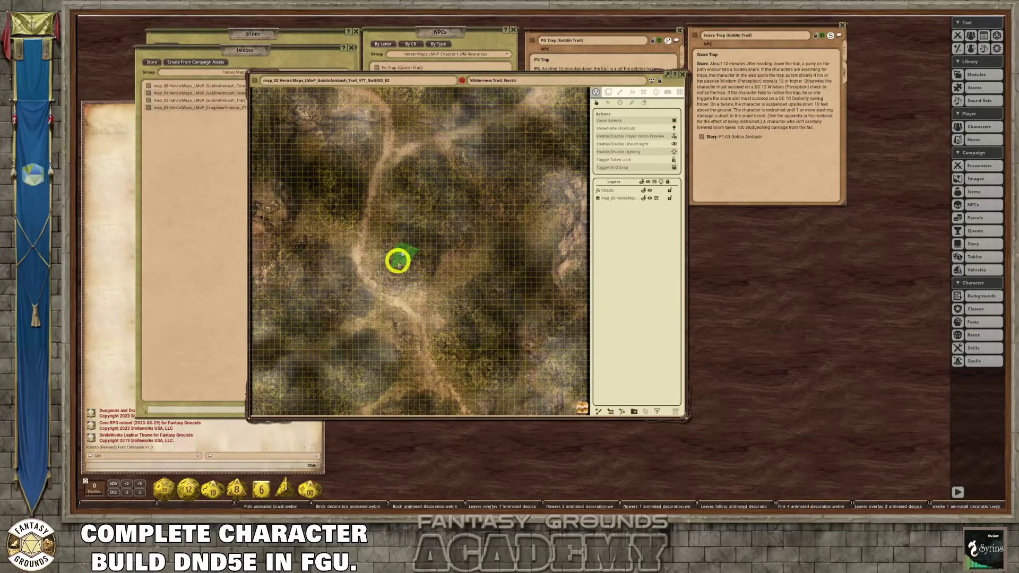
scroll(399, 264, "up", 5)
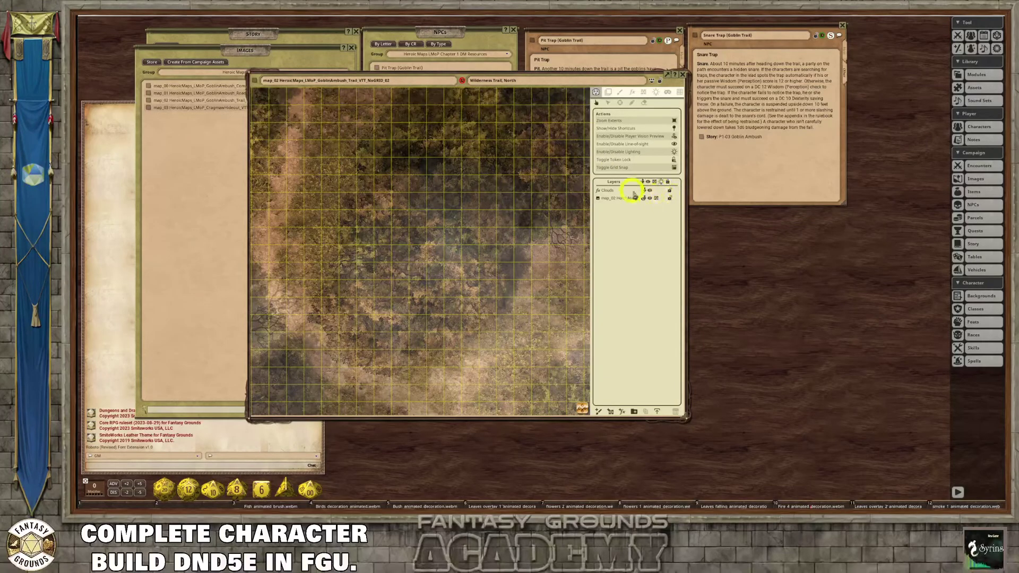
scroll(468, 213, "down", 5)
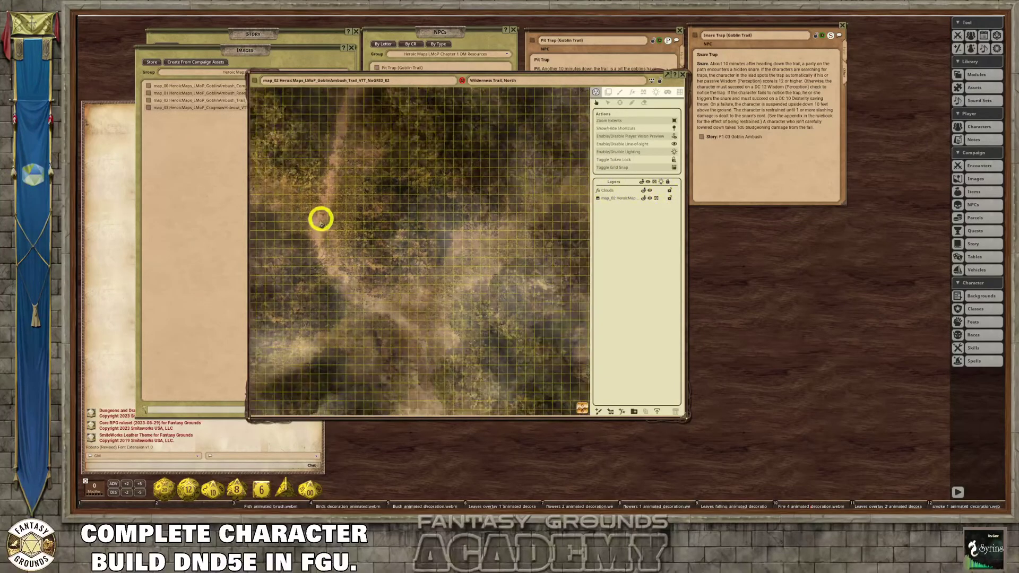
scroll(320, 139, "up", 8)
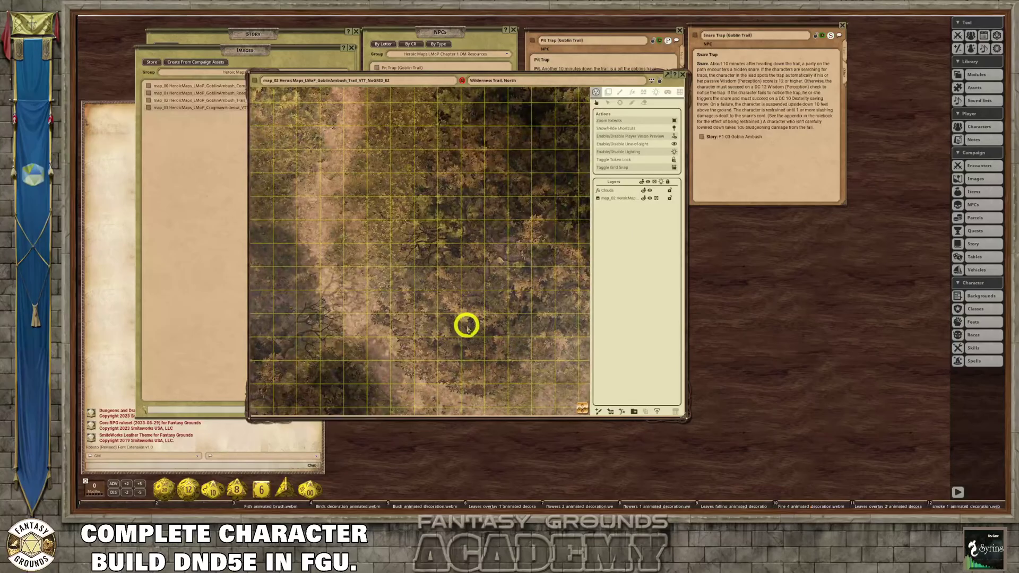
scroll(451, 325, "down", 5)
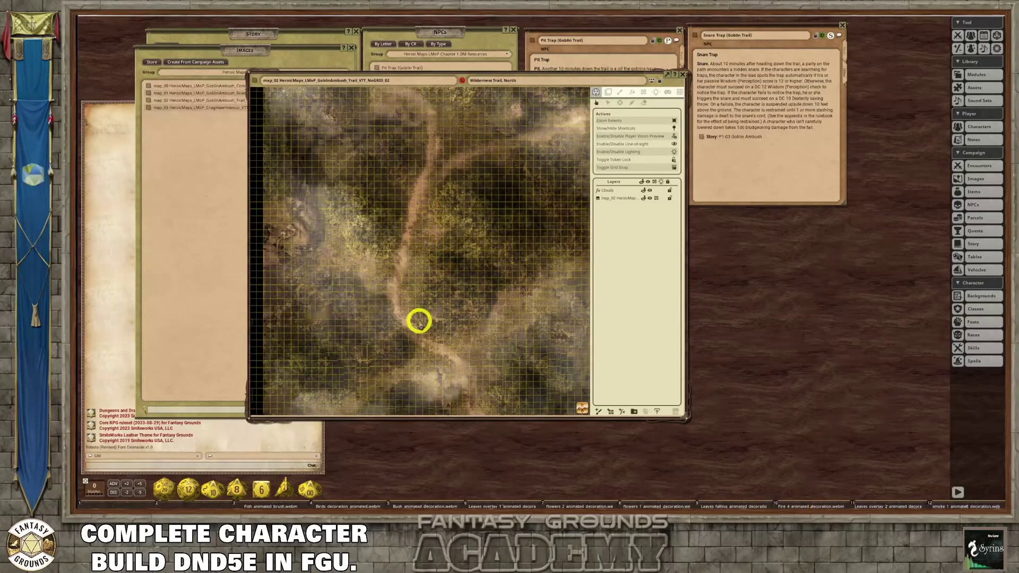
scroll(420, 321, "down", 2)
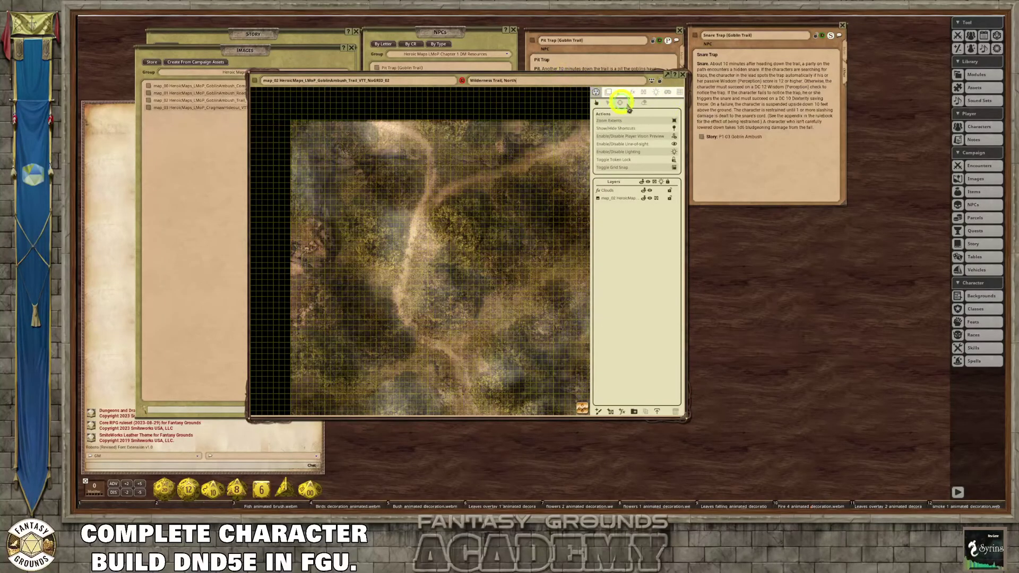
- Bring up the P1-03 Goblin Ambush story, place it beside the trail map, and go back to its Goblin Trail section
left_click(323, 31)
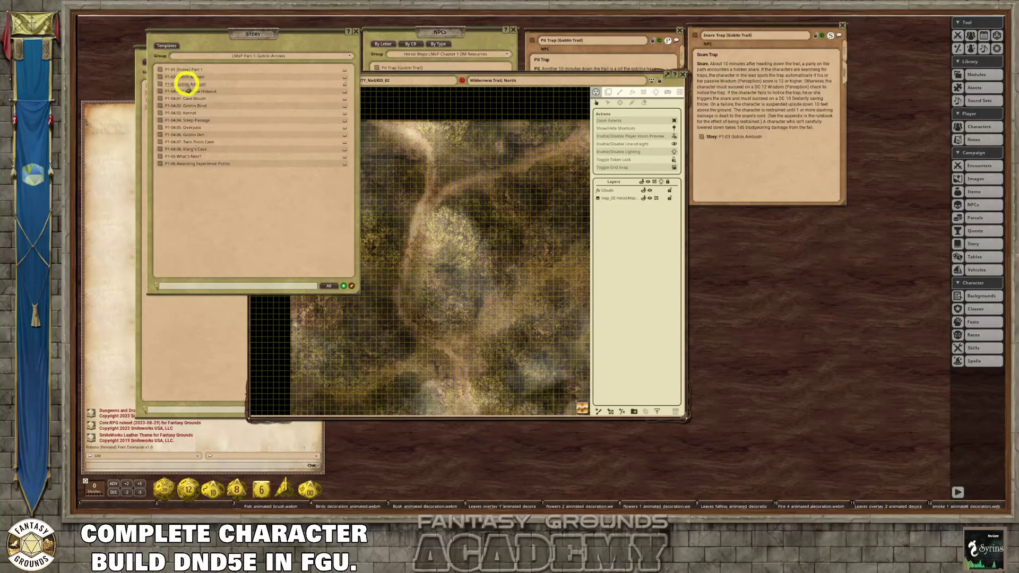
left_click(159, 83)
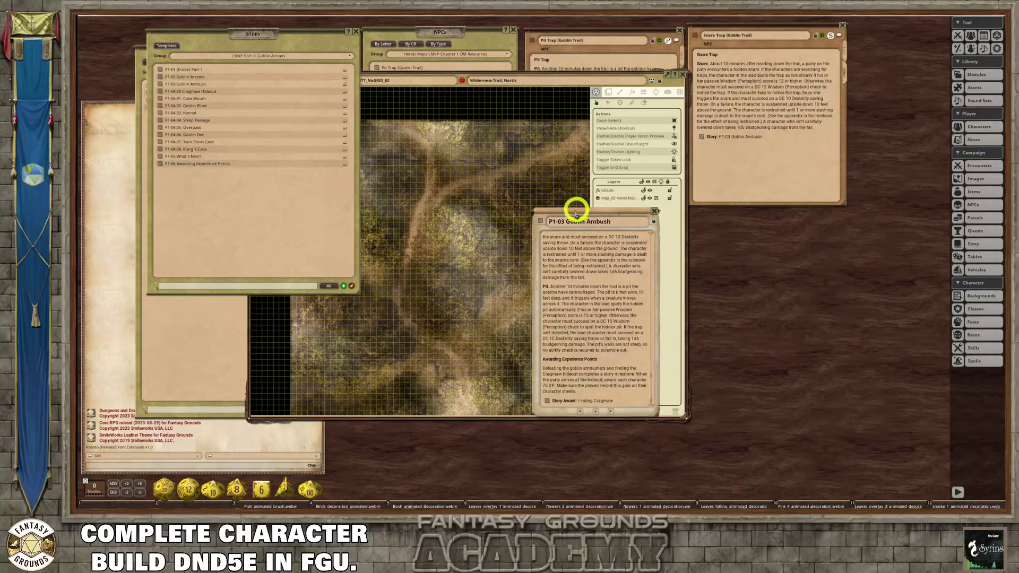
left_click_drag(576, 212, 223, 121)
scroll(258, 217, "up", 1)
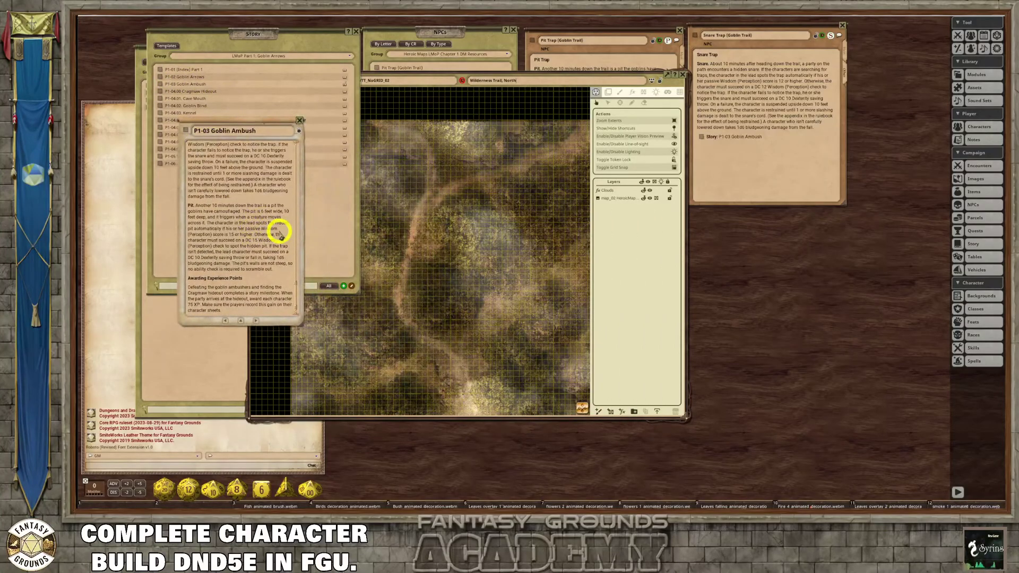
scroll(280, 232, "up", 6)
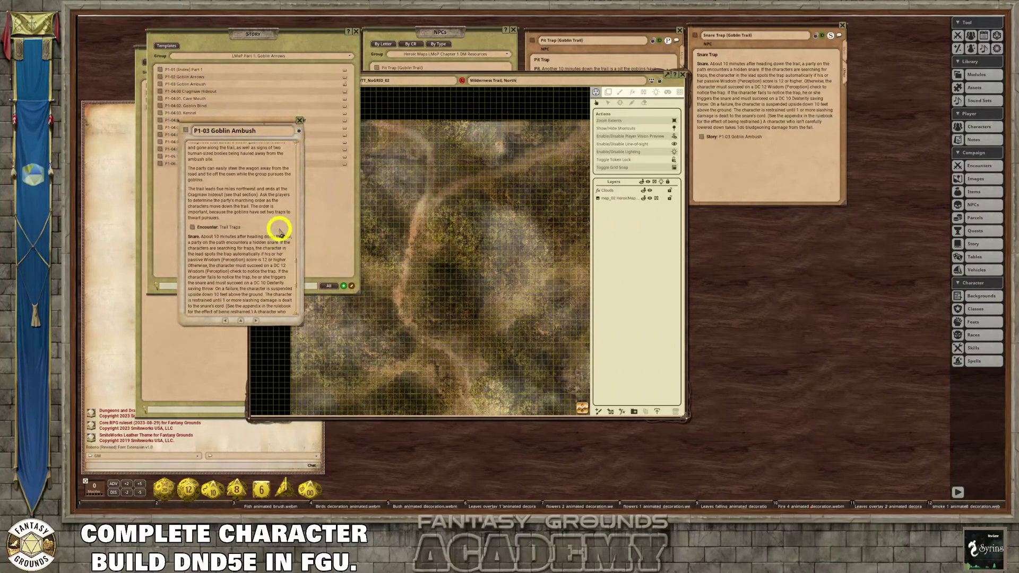
scroll(280, 232, "up", 8)
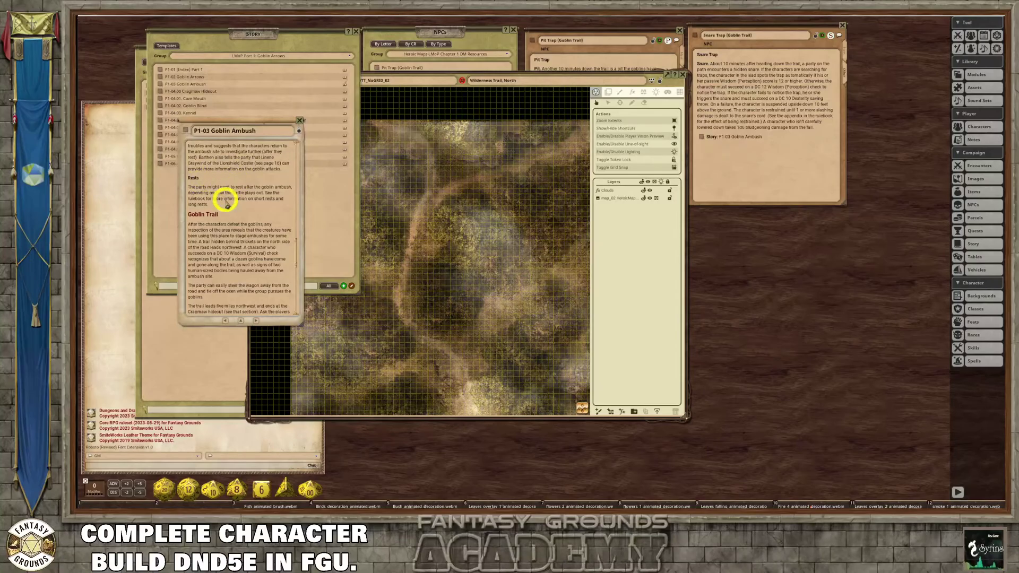
- Compare the start of the Goblin Trail section with the lower end of the path on the map
scroll(227, 201, "down", 2)
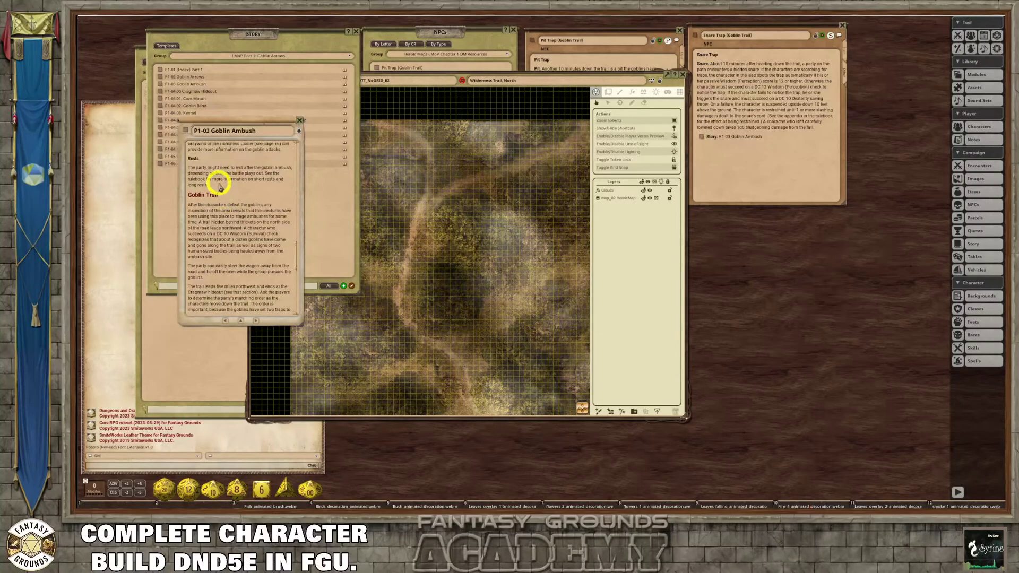
scroll(428, 226, "down", 2)
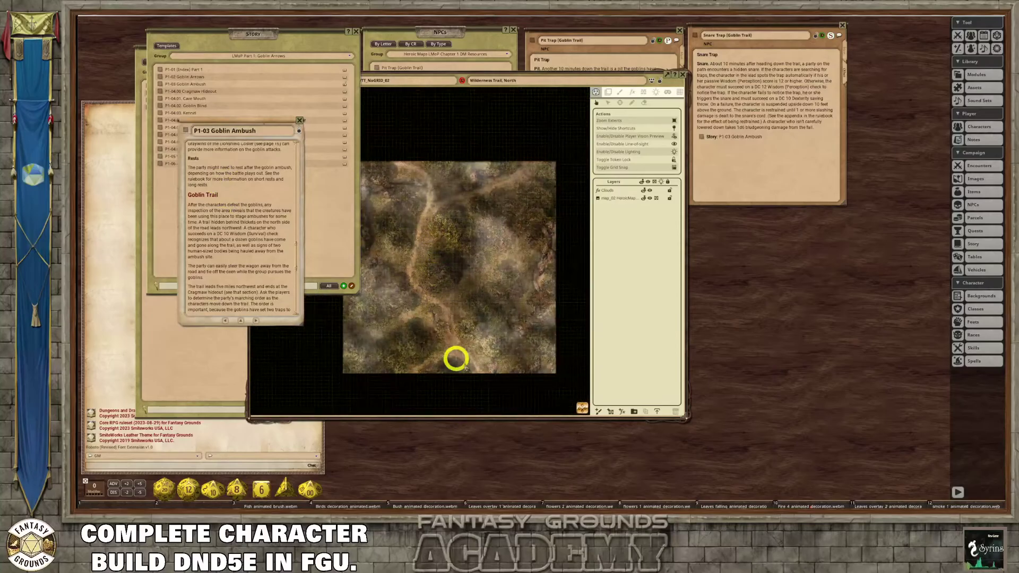
scroll(460, 357, "up", 2)
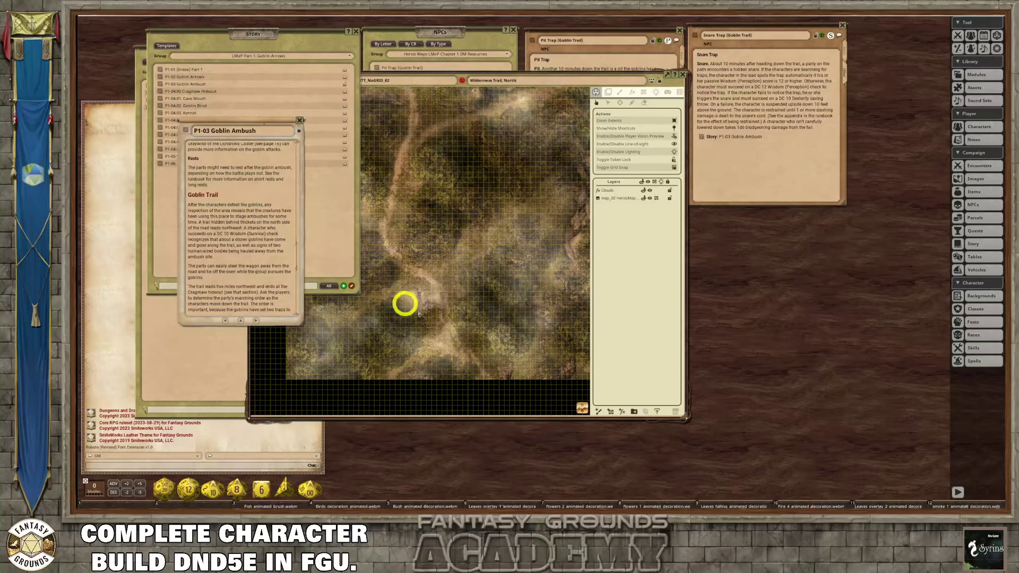
scroll(441, 329, "up", 1)
scroll(494, 366, "down", 3)
scroll(507, 376, "up", 2)
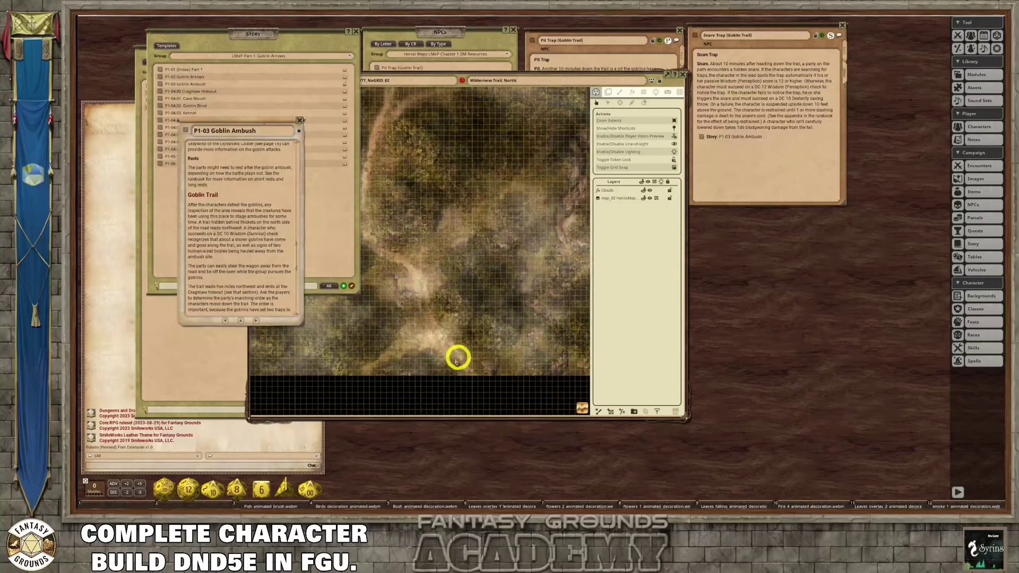
scroll(446, 352, "up", 2)
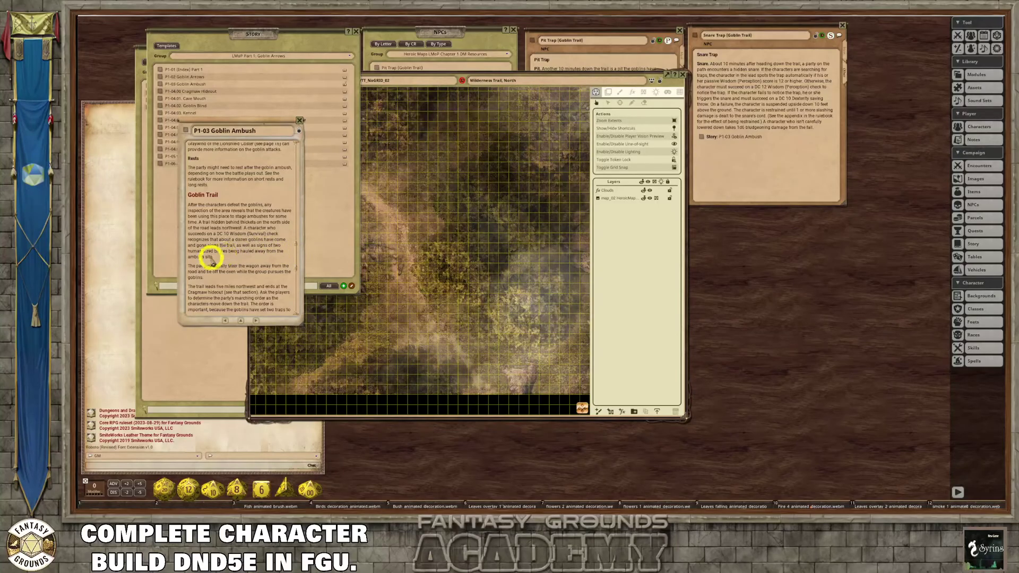
- Read the Goblin Trail text through the marching order, snare, pit and experience award paragraphs
scroll(212, 259, "down", 1)
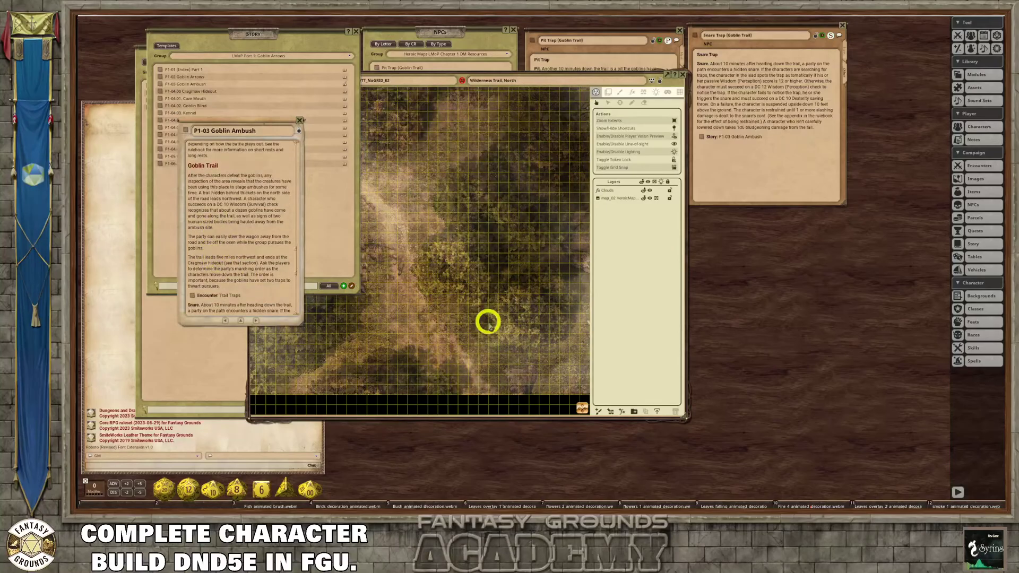
scroll(254, 257, "down", 1)
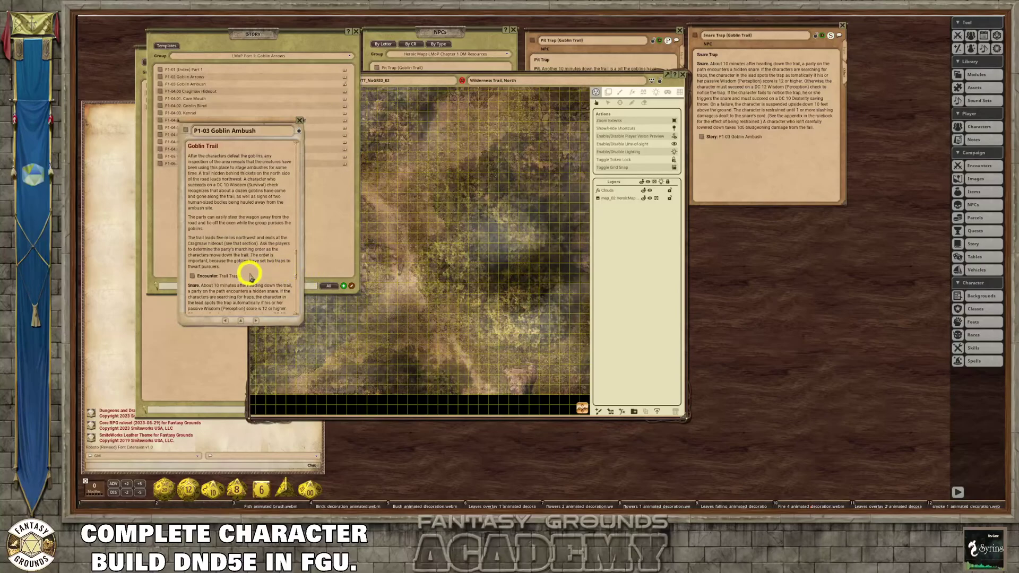
scroll(250, 274, "down", 3)
scroll(254, 272, "down", 3)
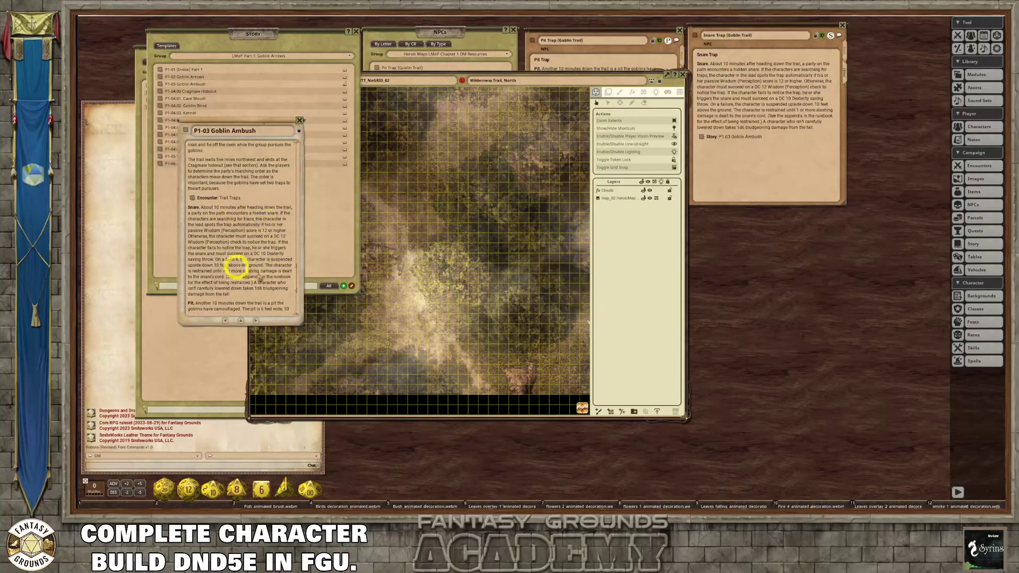
scroll(264, 277, "down", 5)
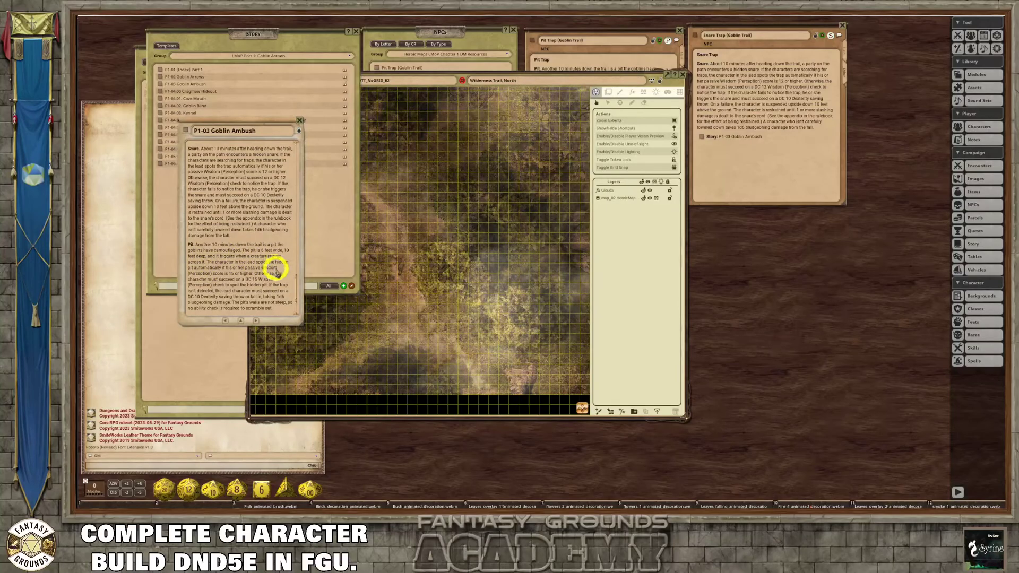
scroll(276, 271, "down", 2)
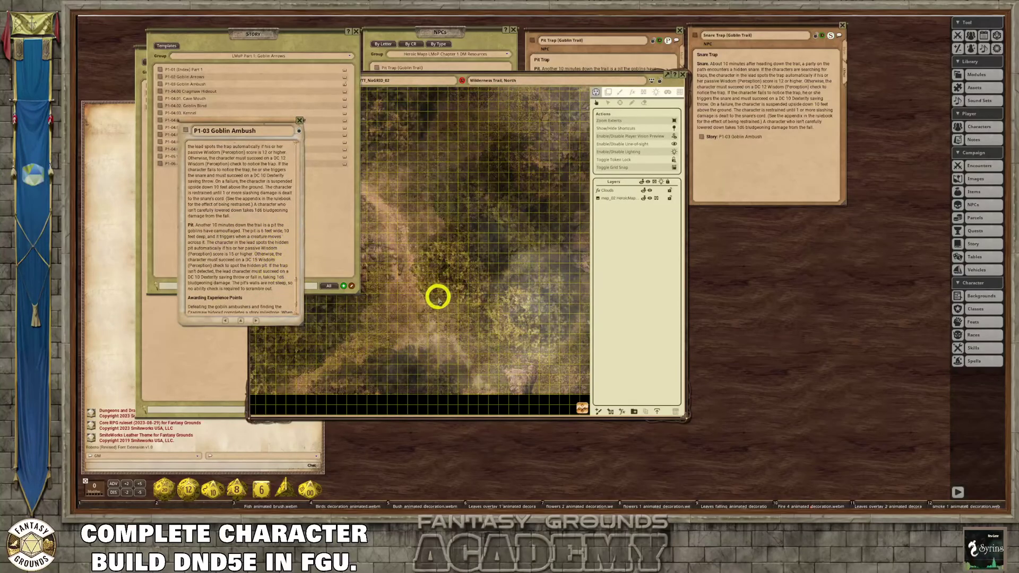
scroll(280, 276, "down", 3)
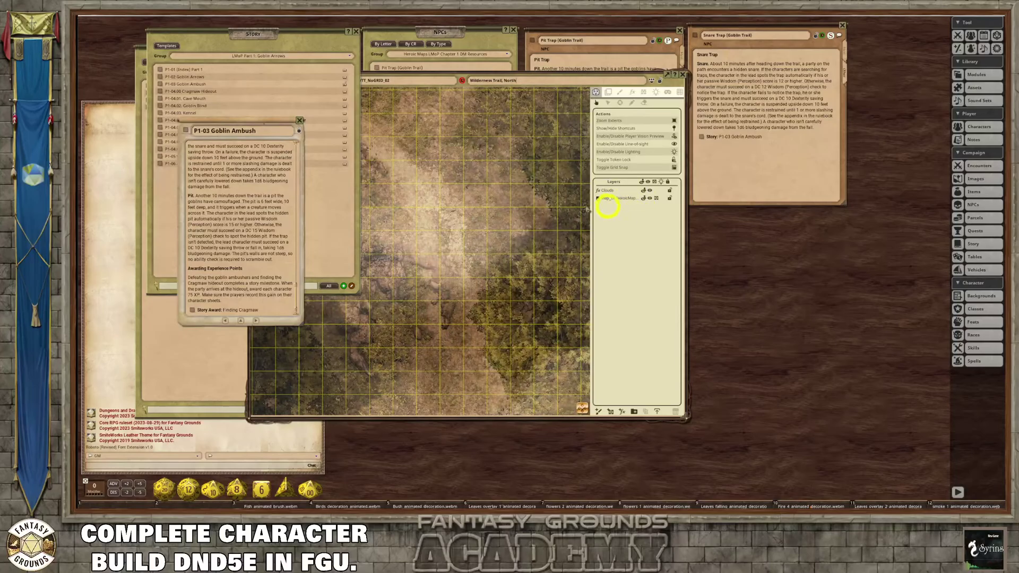
- Examine the path's width against the map grid and reread the story text on captured goblins, rests and the trail
scroll(416, 189, "up", 5)
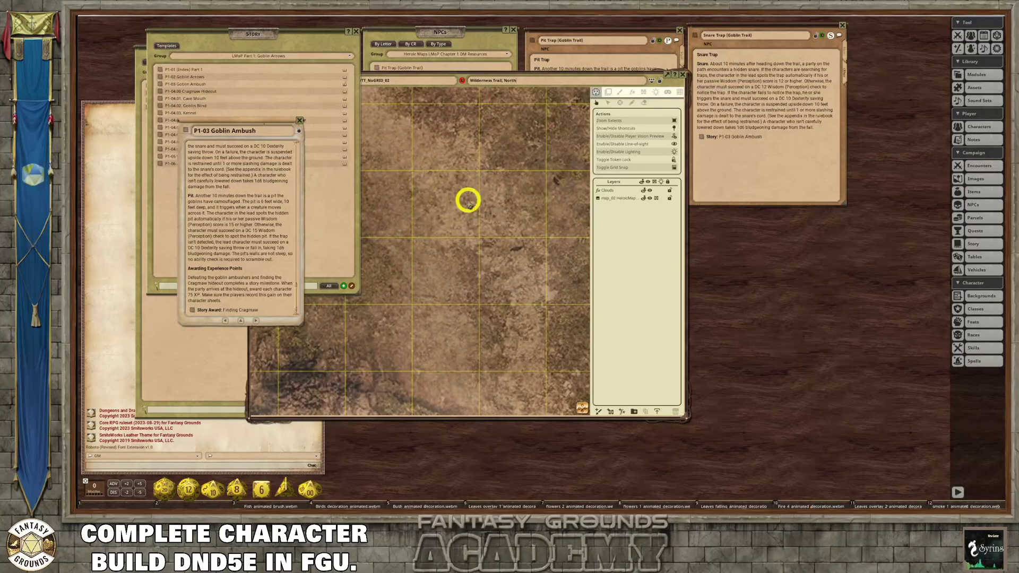
scroll(452, 215, "down", 3)
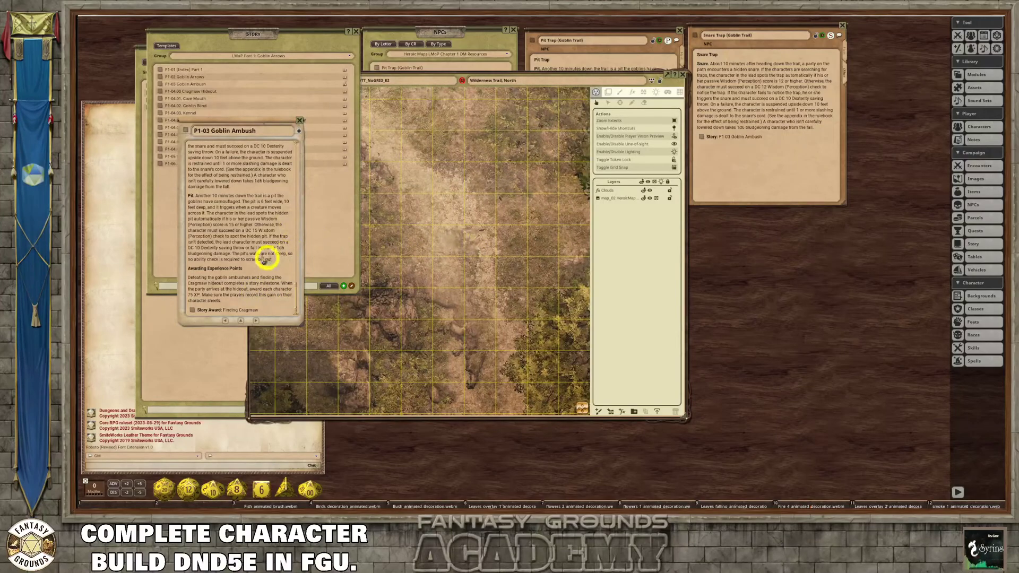
scroll(250, 271, "up", 3)
scroll(240, 277, "down", 10)
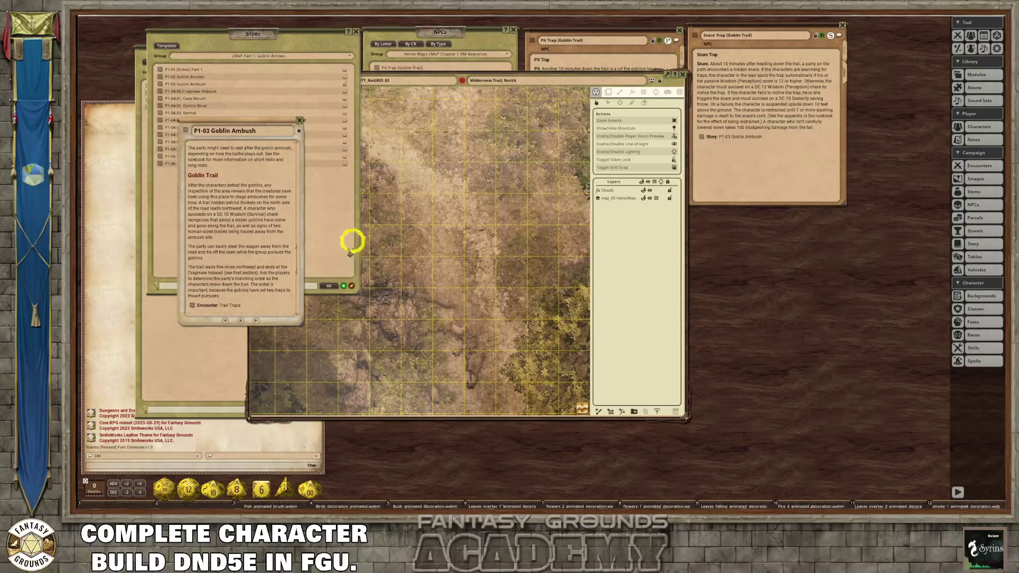
scroll(288, 250, "up", 8)
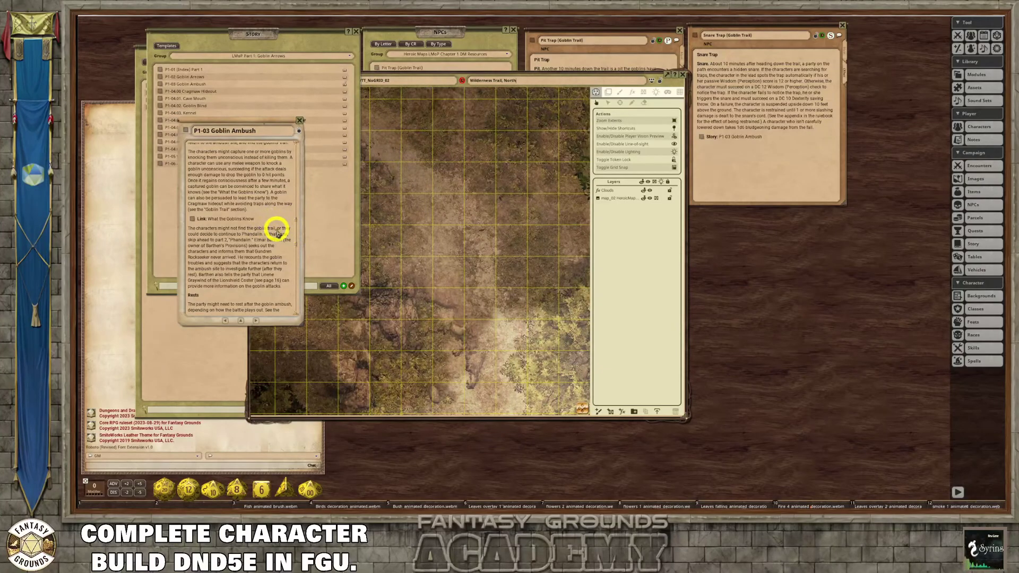
scroll(272, 249, "down", 3)
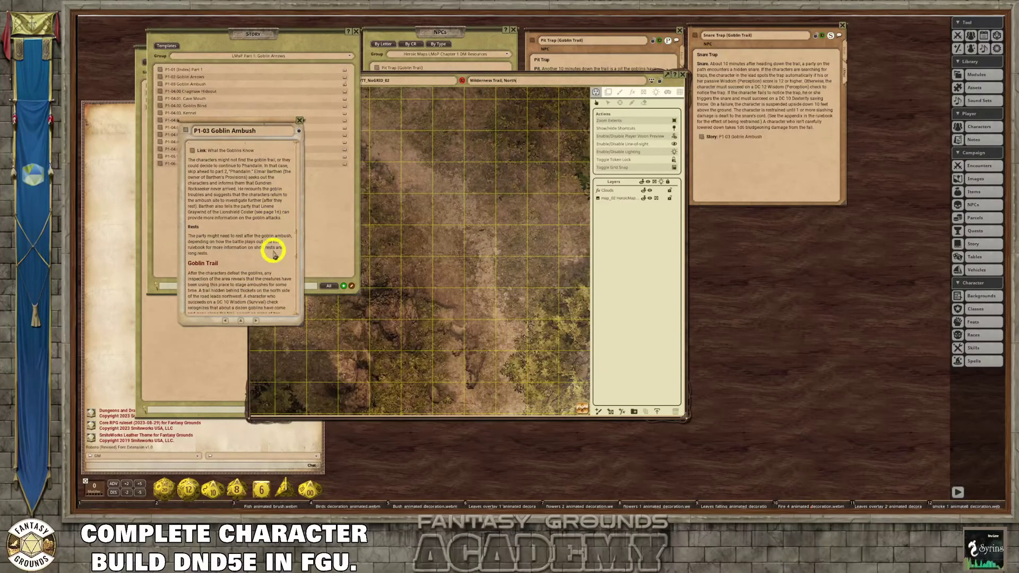
scroll(275, 255, "up", 1)
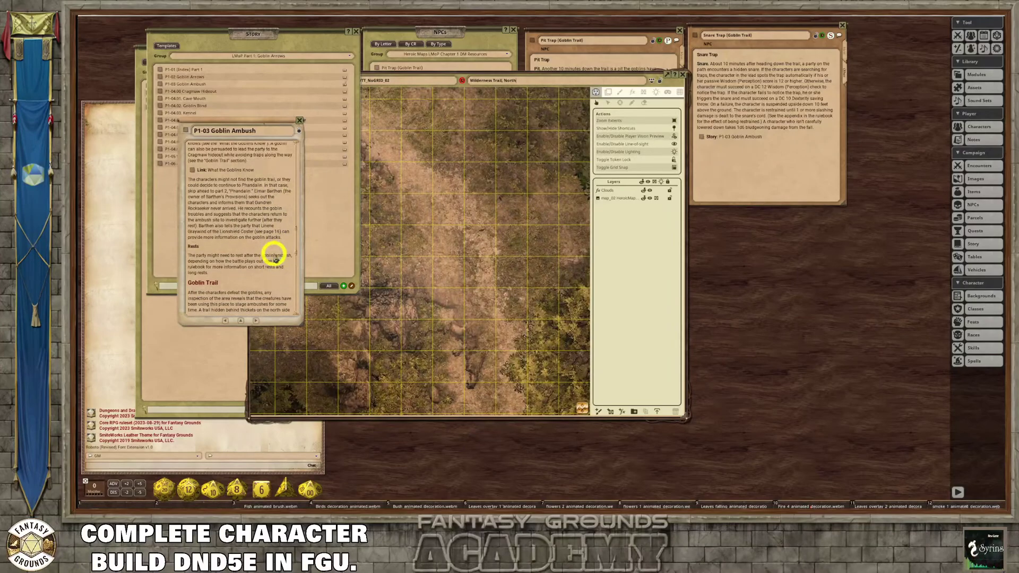
scroll(403, 241, "down", 5)
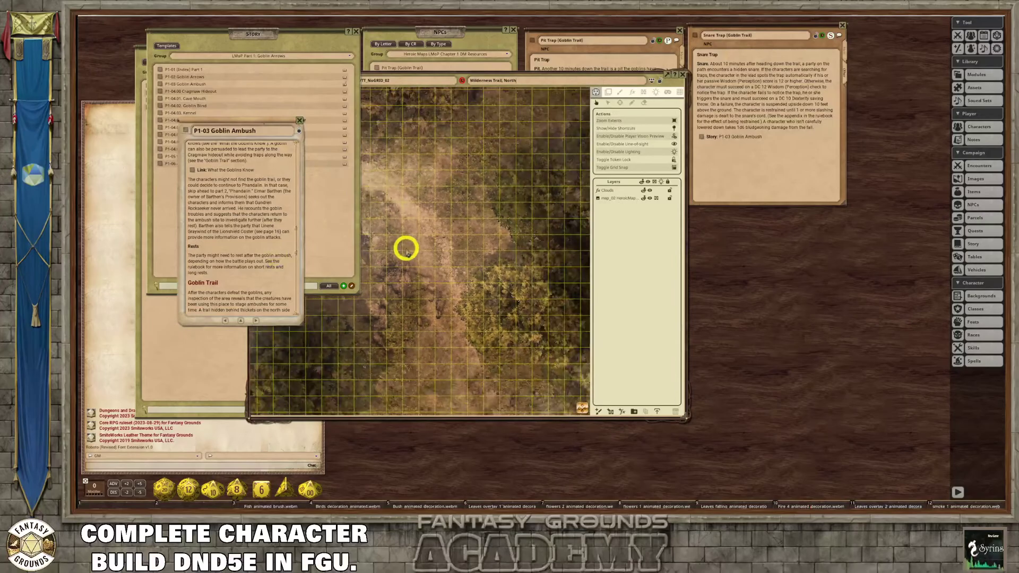
scroll(433, 231, "up", 6)
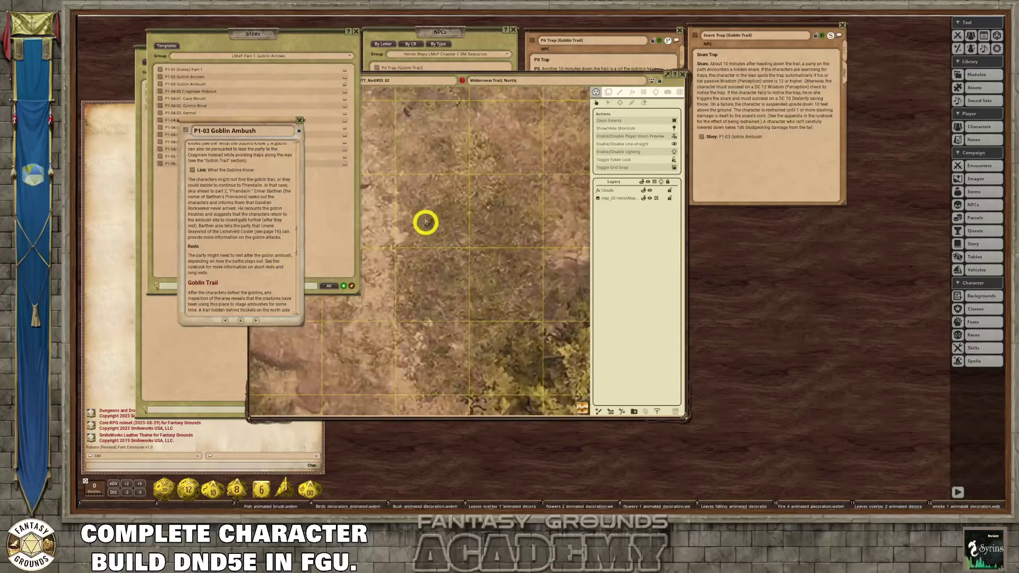
scroll(417, 234, "down", 2)
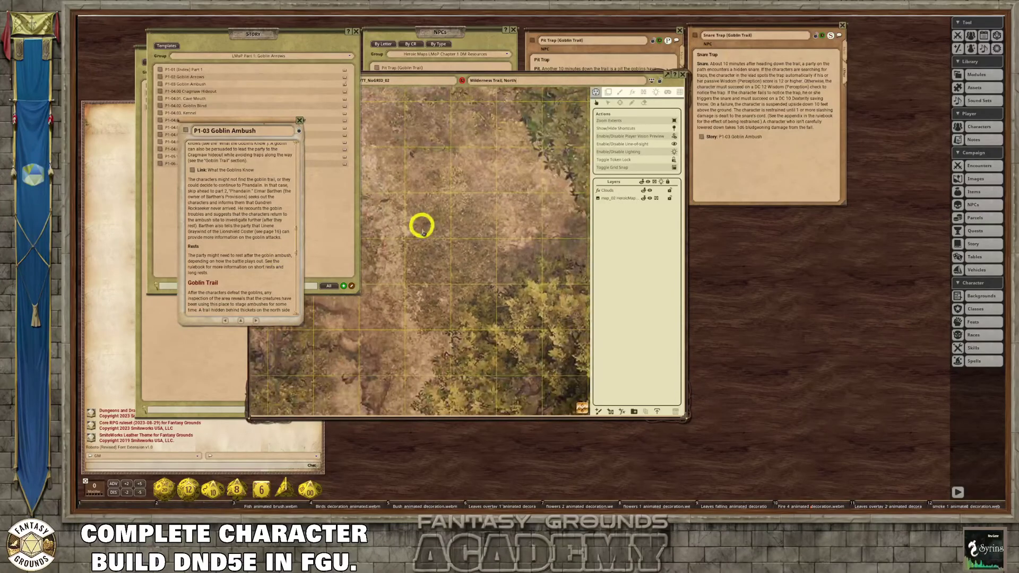
scroll(435, 230, "down", 5)
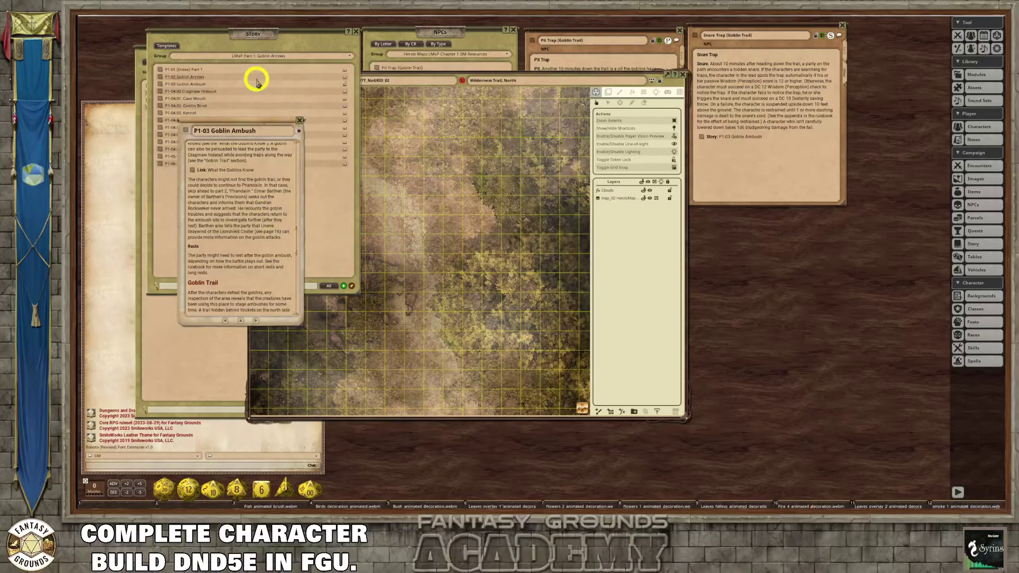
- Close the story and image lists, and move the P1-03 Goblin Ambush story and the trail map clear of the trap records
left_click_drag(268, 122, 568, 178)
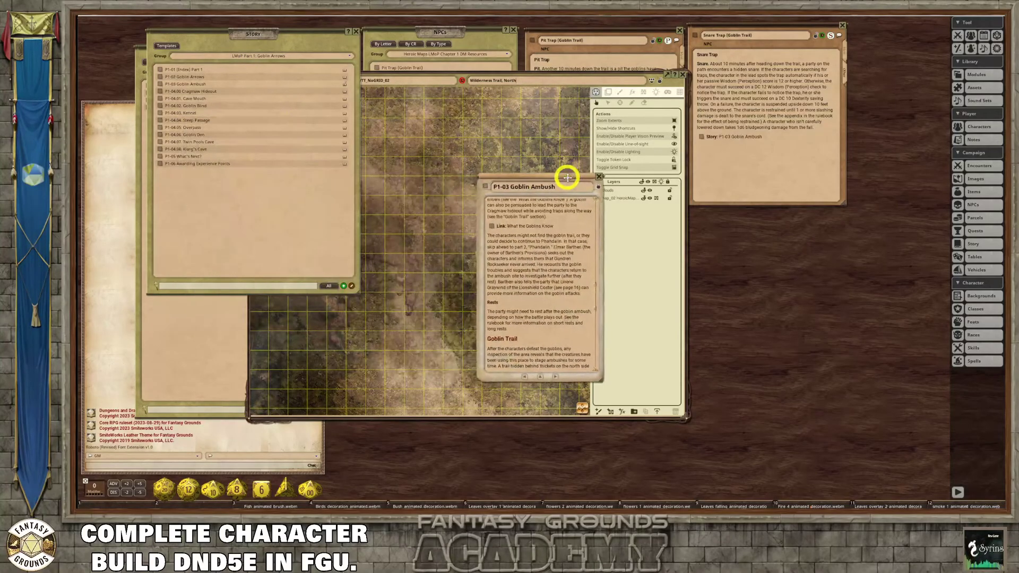
left_click(354, 32)
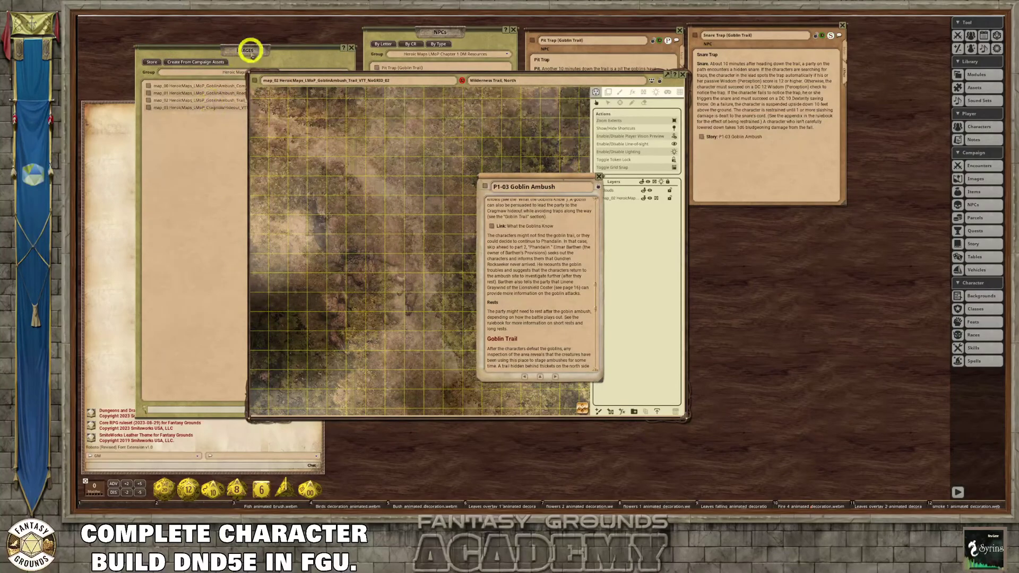
left_click(352, 47)
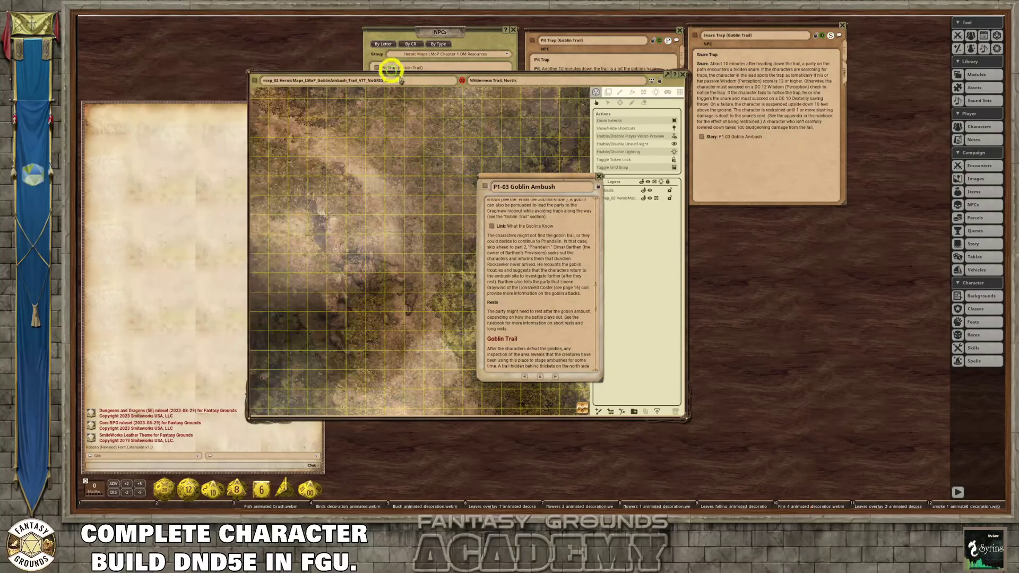
left_click_drag(519, 173, 697, 175)
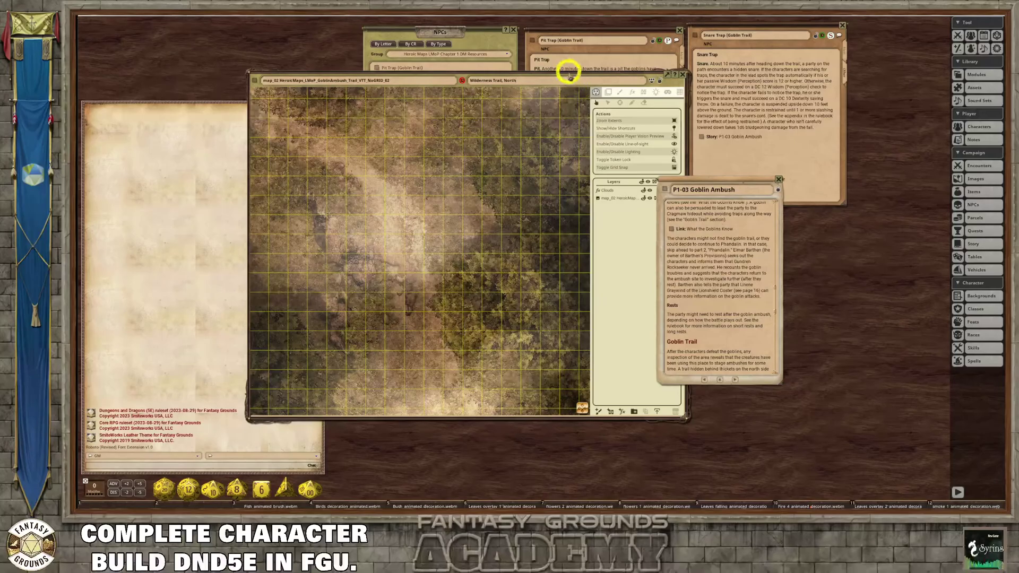
left_click_drag(569, 73, 407, 113)
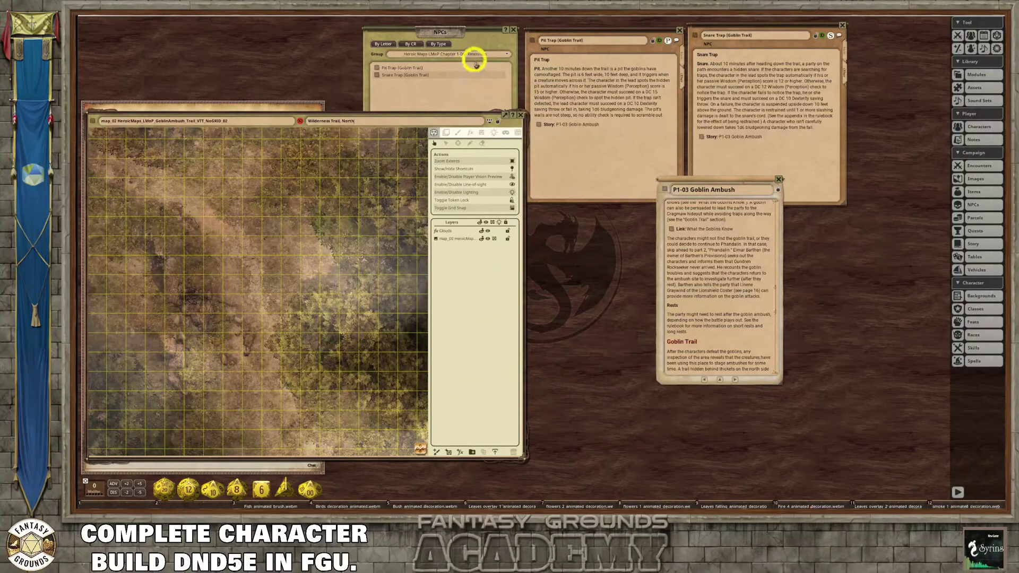
- Review the Snare Trap and Pit Trap records, comparing their stat fields with their written descriptions
left_click(380, 75)
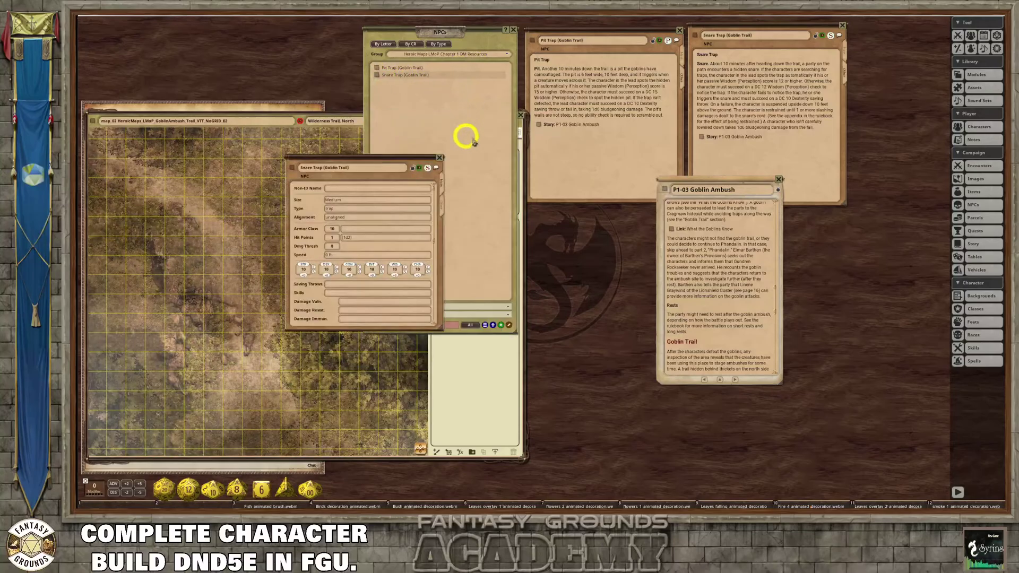
left_click(439, 157)
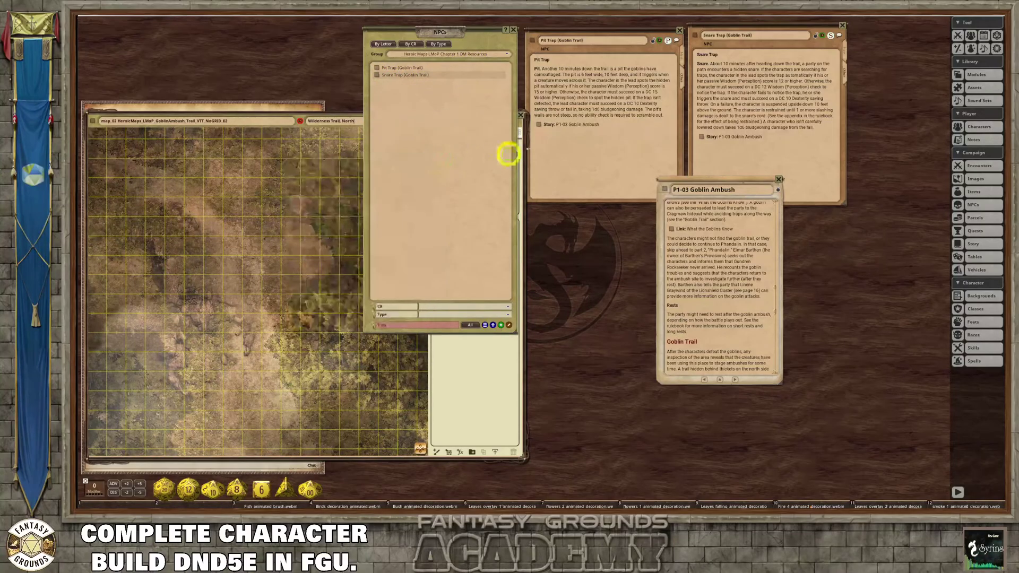
scroll(709, 266, "down", 2)
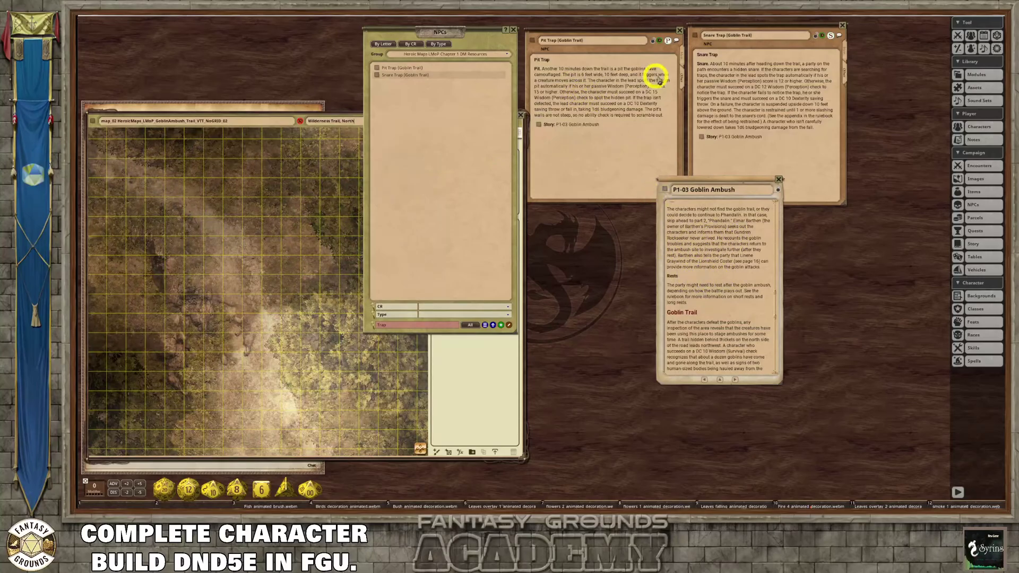
left_click(682, 56)
left_click(845, 51)
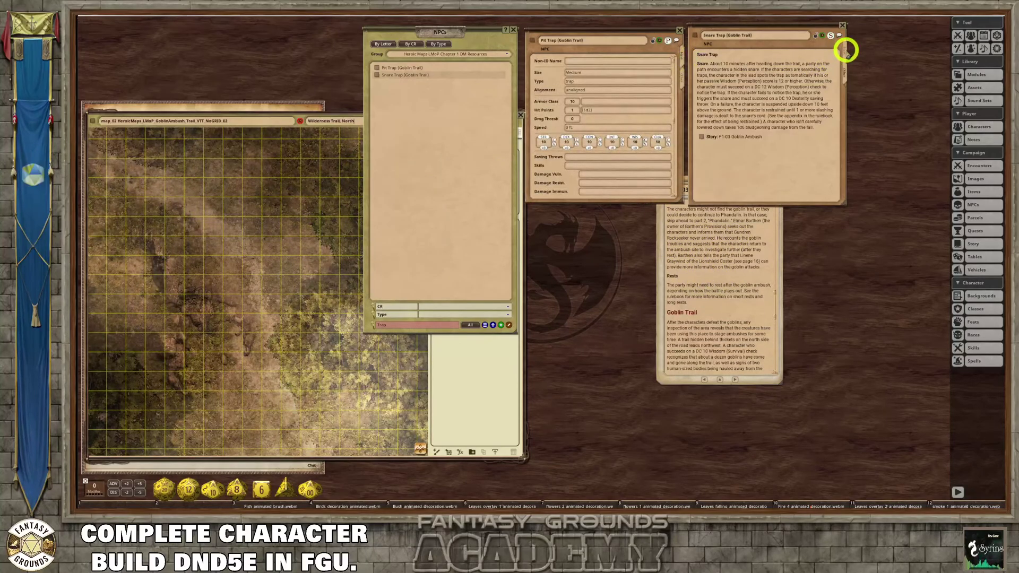
left_click(846, 51)
left_click(681, 76)
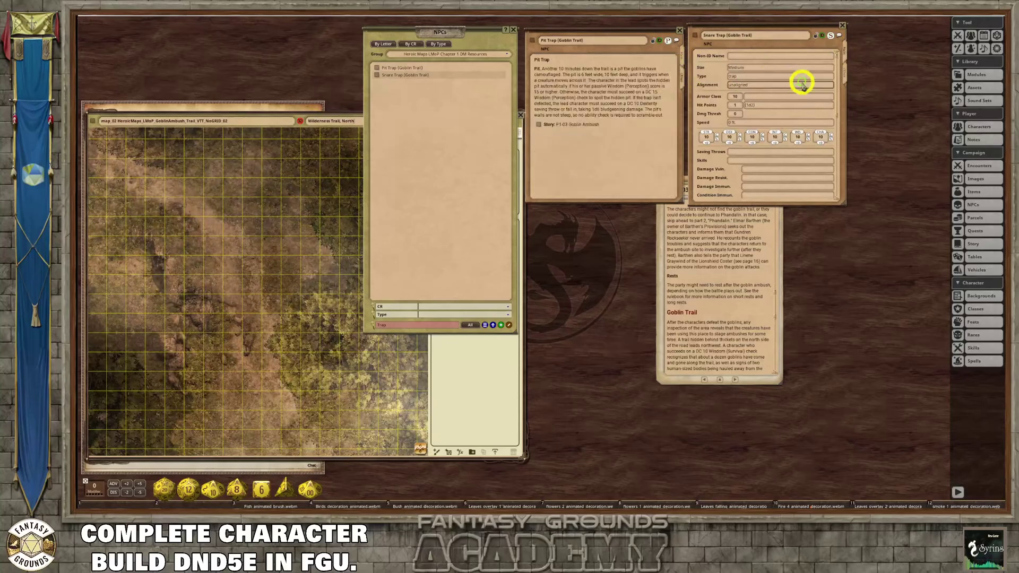
left_click(845, 72)
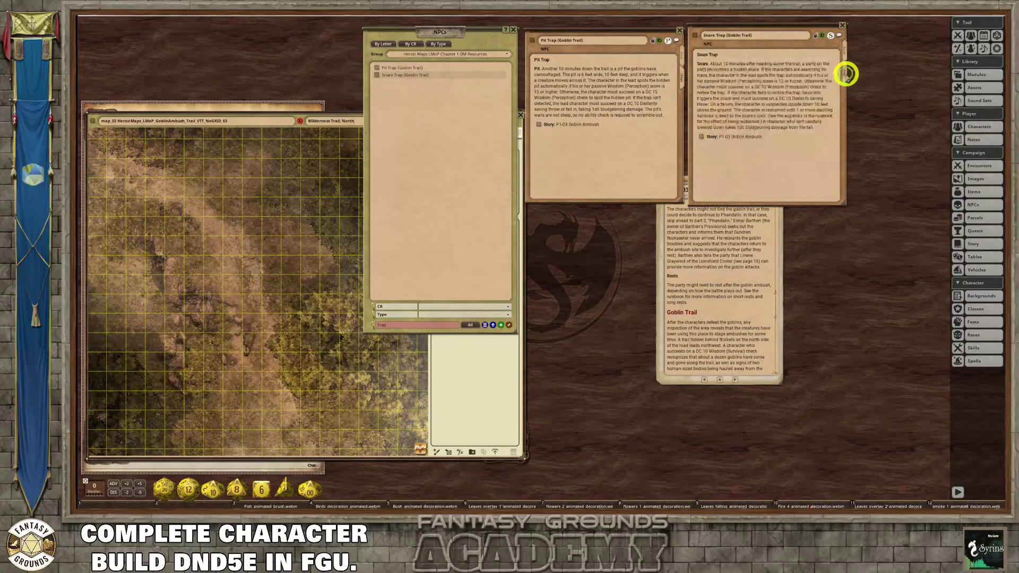
- Use the Pit Trap's link to the P1-03 Goblin Ambush story, and reshape the story window into a wide, short one below the trap records
left_click(539, 124)
scroll(739, 219, "up", 3)
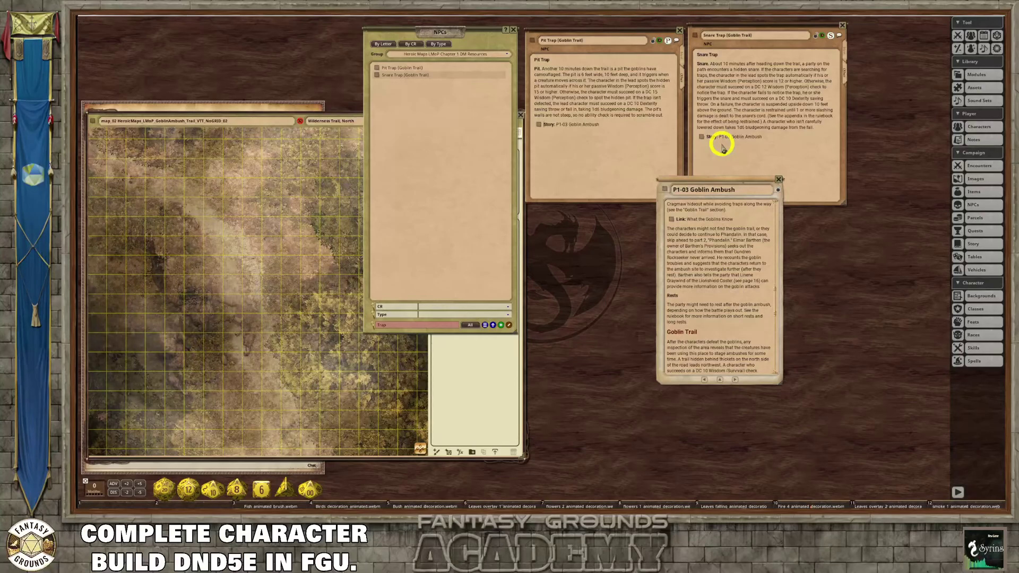
left_click_drag(782, 291, 944, 289)
left_click_drag(710, 173, 650, 286)
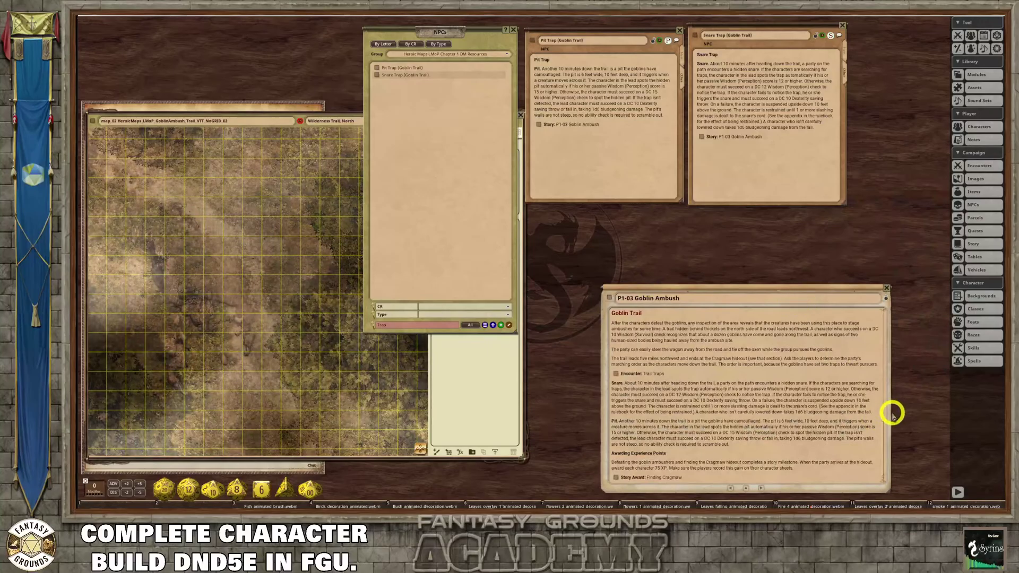
left_click_drag(891, 413, 1001, 396)
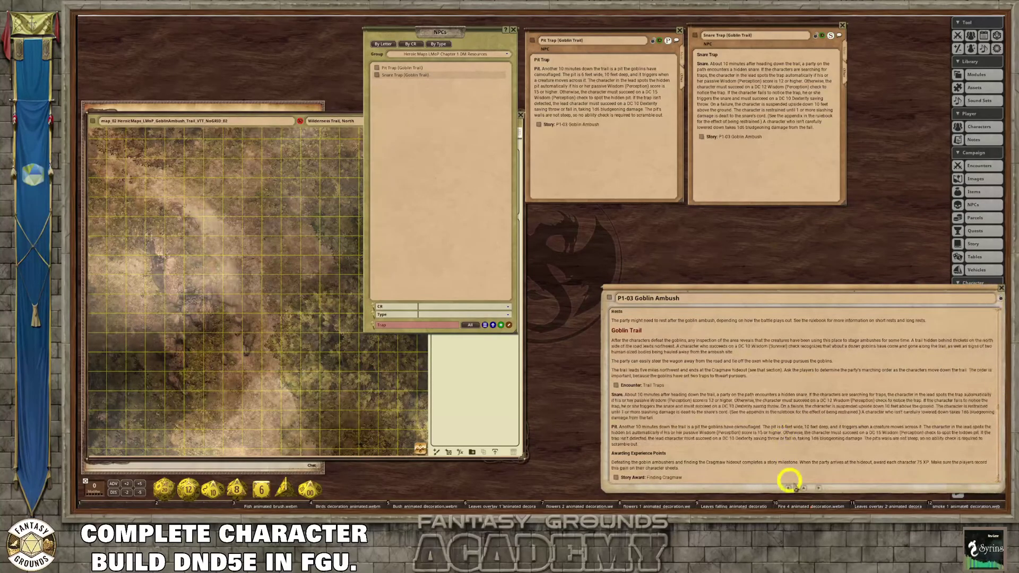
left_click_drag(838, 491, 828, 423)
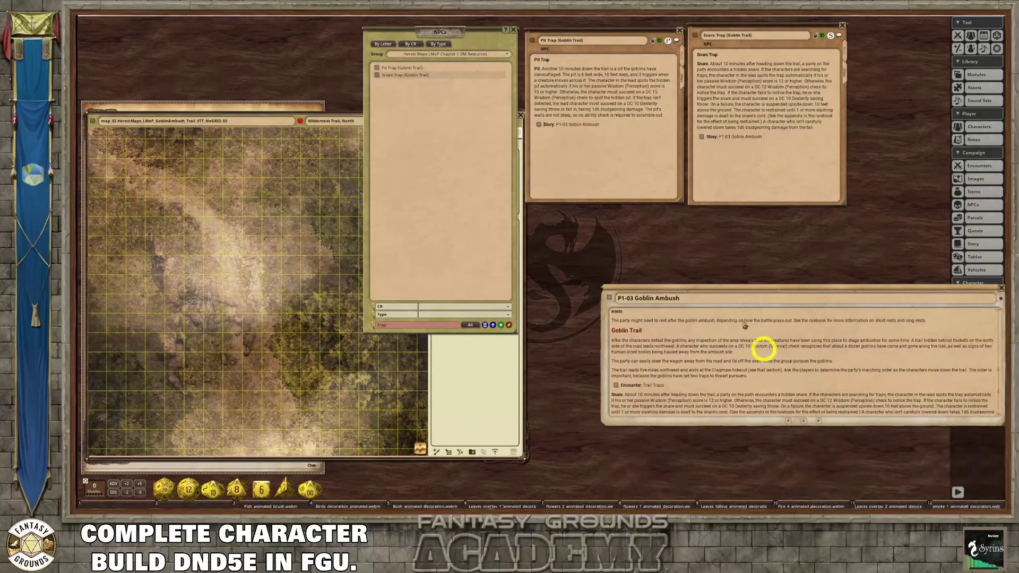
left_click_drag(722, 284, 659, 364)
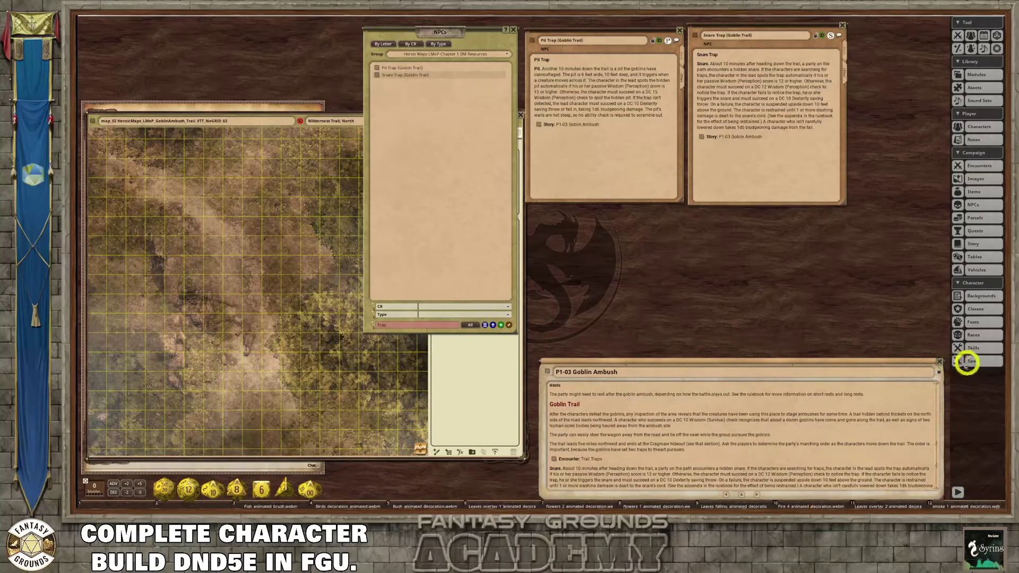
- Close the P1-03 Goblin Ambush story and reopen it from the Pit Trap's story link, with more of the trail map shown
left_click(940, 362)
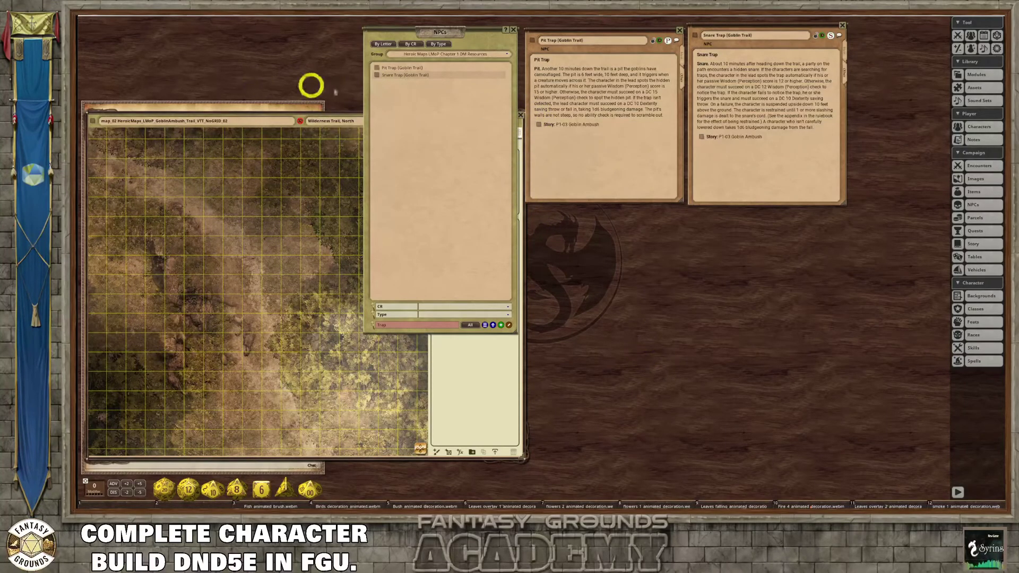
left_click(540, 125)
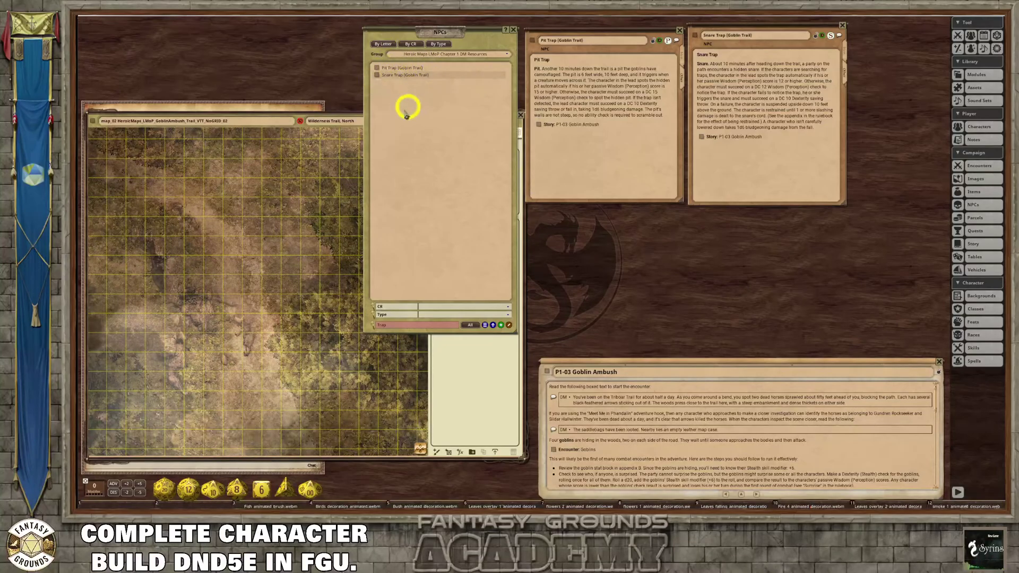
scroll(224, 253, "down", 5)
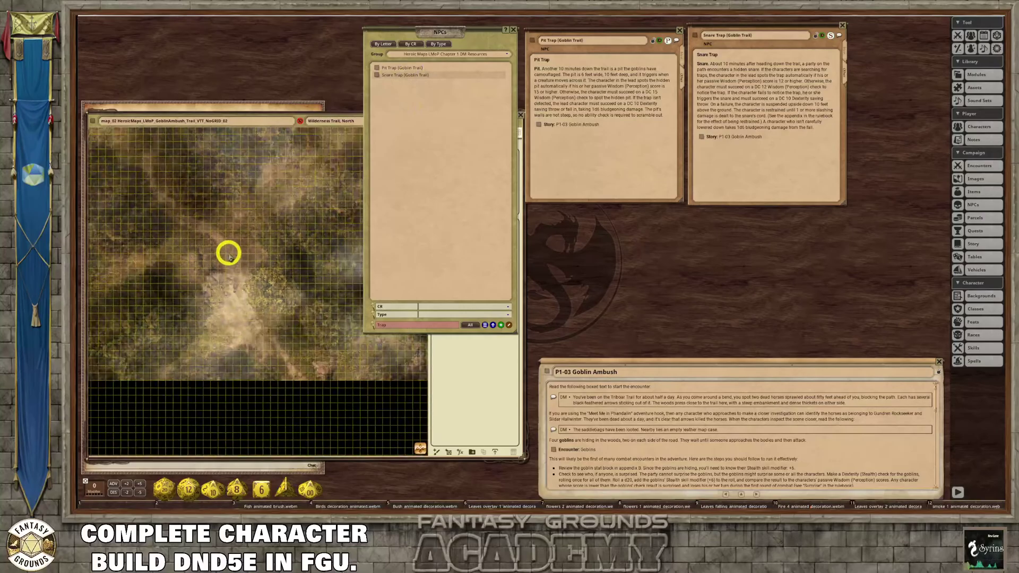
scroll(209, 273, "up", 1)
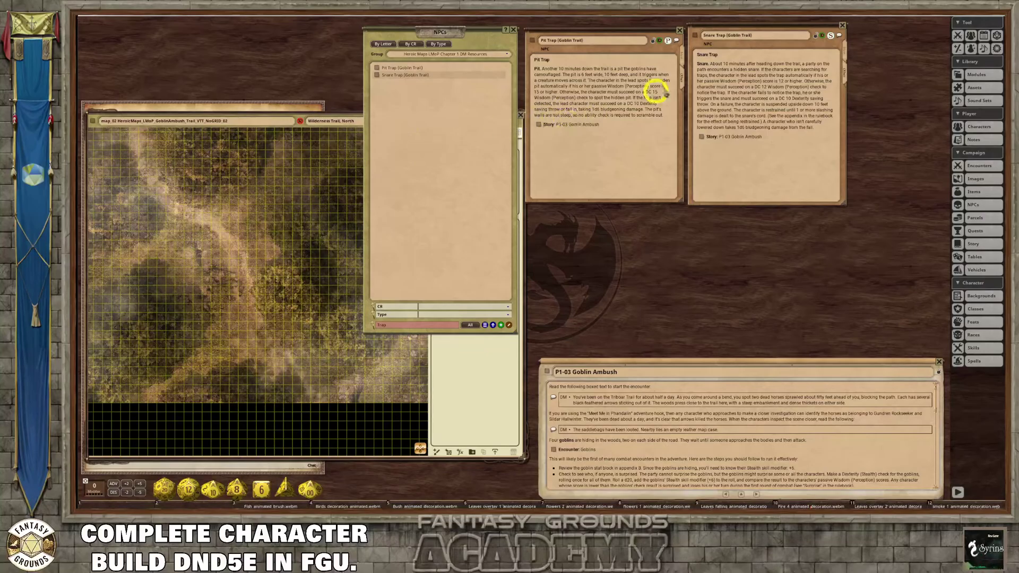
- Show the stat blocks of the Pit Trap and Snare Trap records and lock both against editing
left_click(682, 56)
left_click(844, 51)
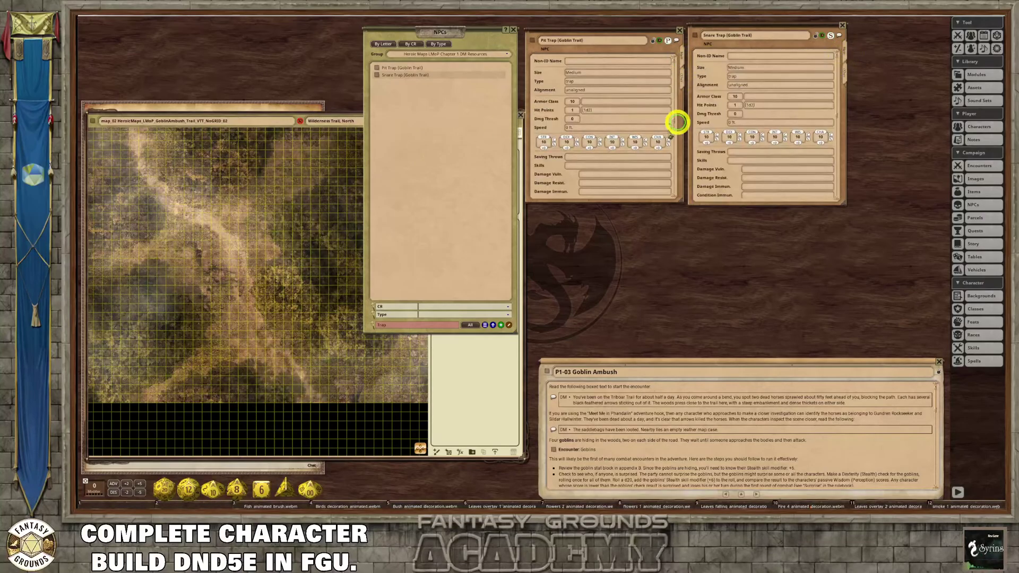
scroll(640, 159, "down", 3)
left_click(653, 40)
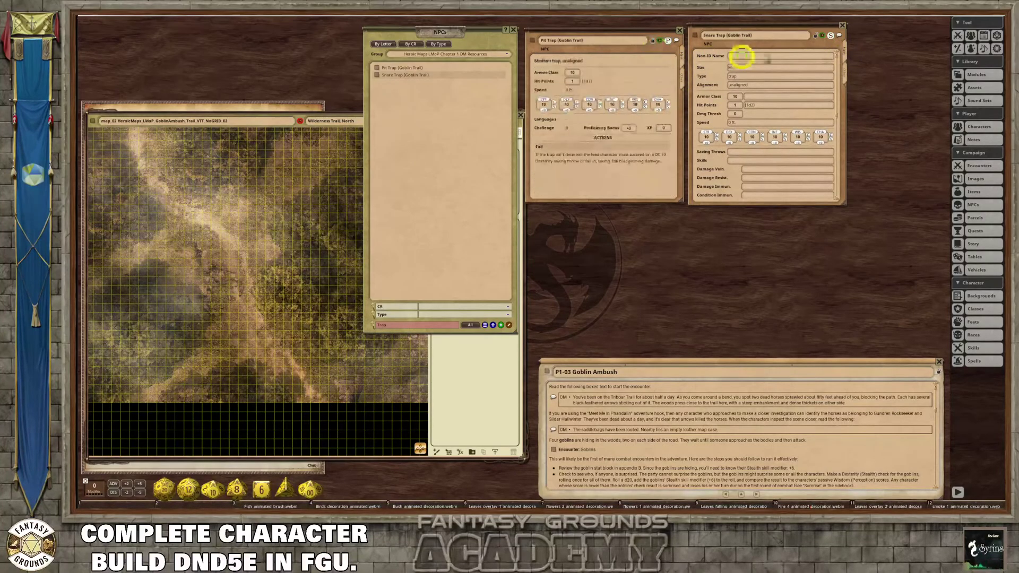
left_click(816, 37)
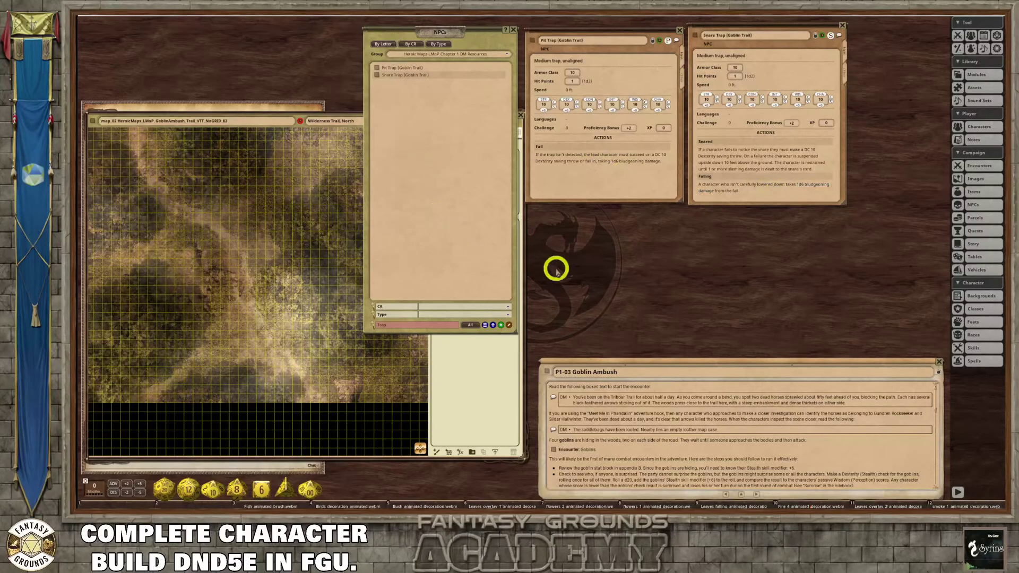
- Move the P1-03 Goblin Ambush story closer to the trap records and read its Goblin Trail section through the trap paragraphs
left_click_drag(652, 362, 636, 264)
scroll(653, 351, "down", 5)
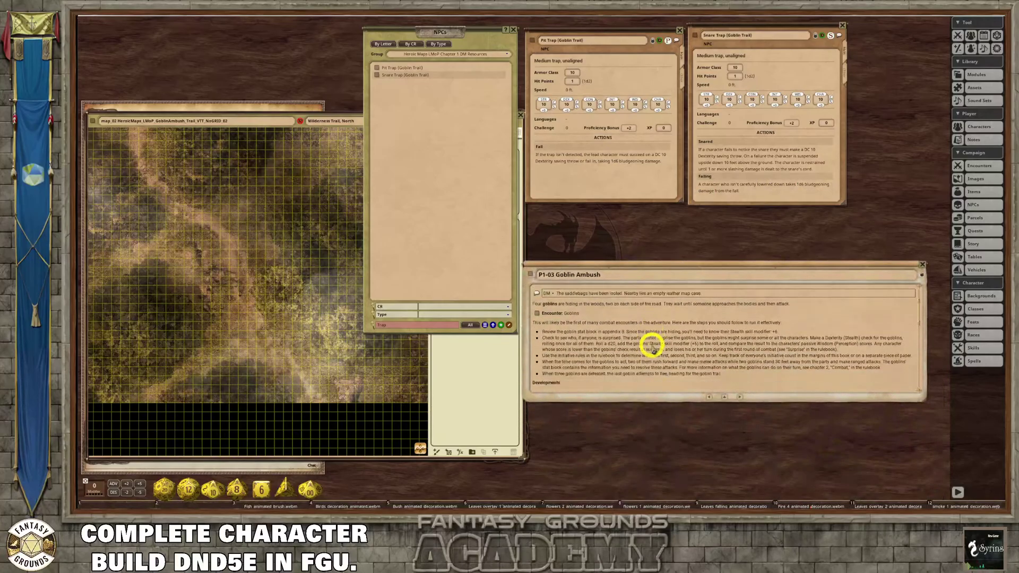
scroll(655, 349, "down", 6)
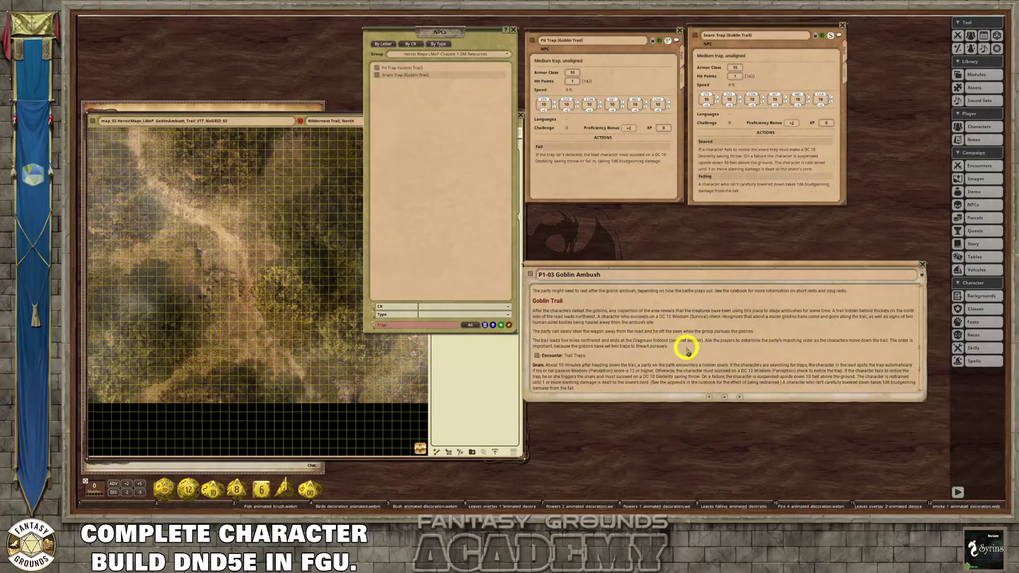
scroll(683, 348, "down", 1)
scroll(685, 347, "down", 2)
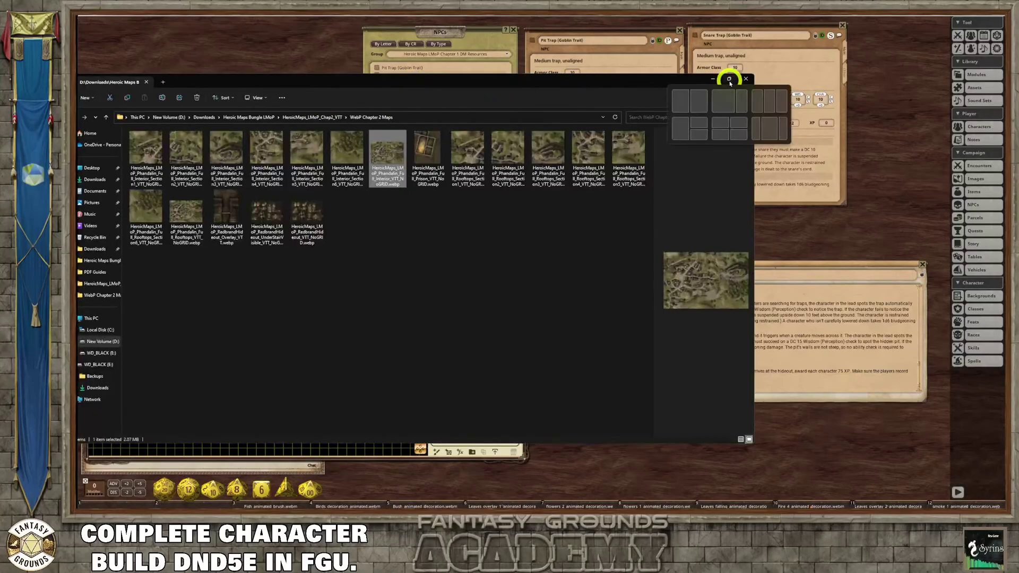
- Maximize File Explorer's WebP Chapter 2 Maps folder and open the full Phandalin Rooftops and Interior maps in the image editor
left_click(729, 80)
left_click(451, 154)
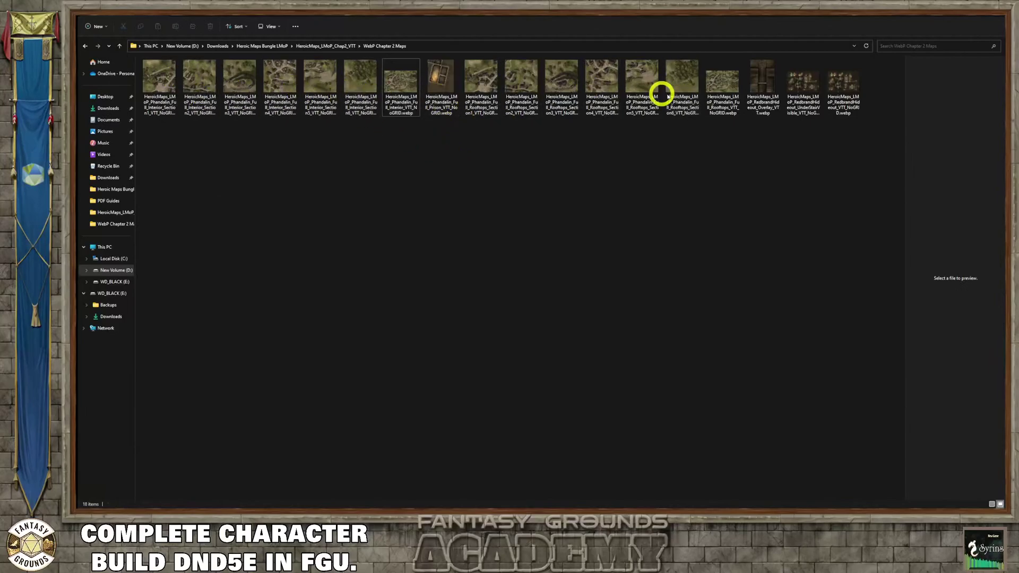
left_click(729, 86)
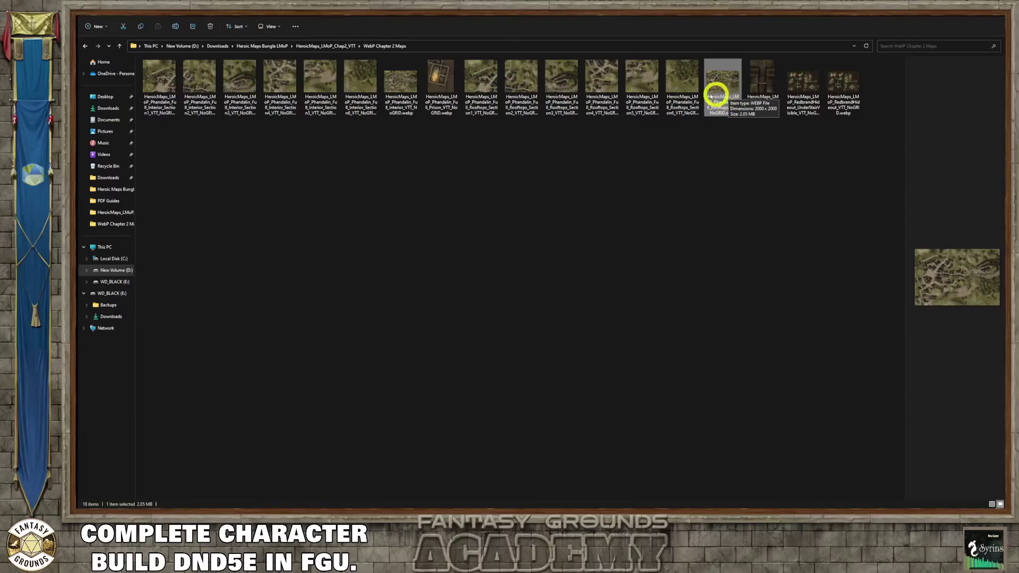
left_click(401, 87)
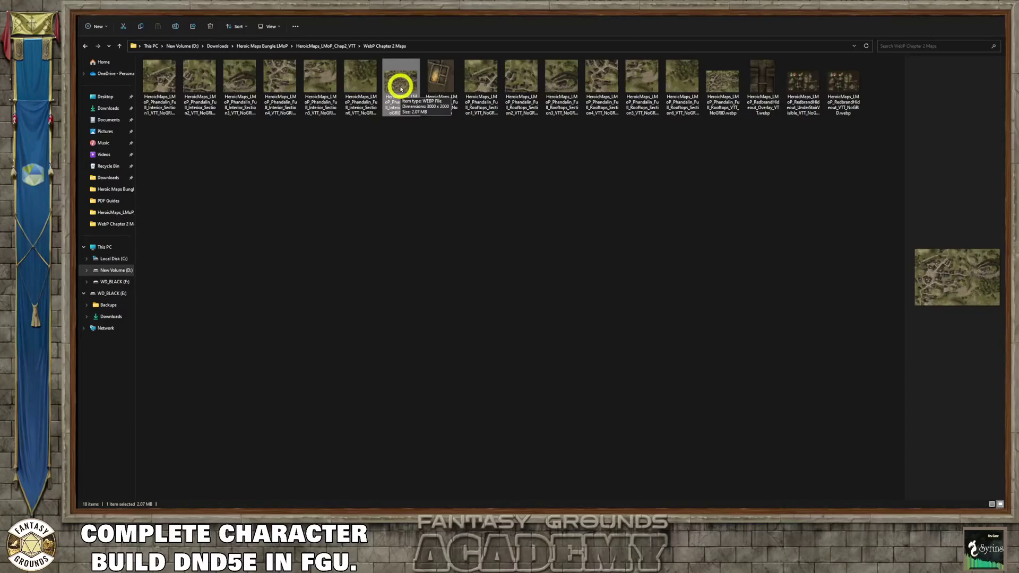
left_click(716, 93)
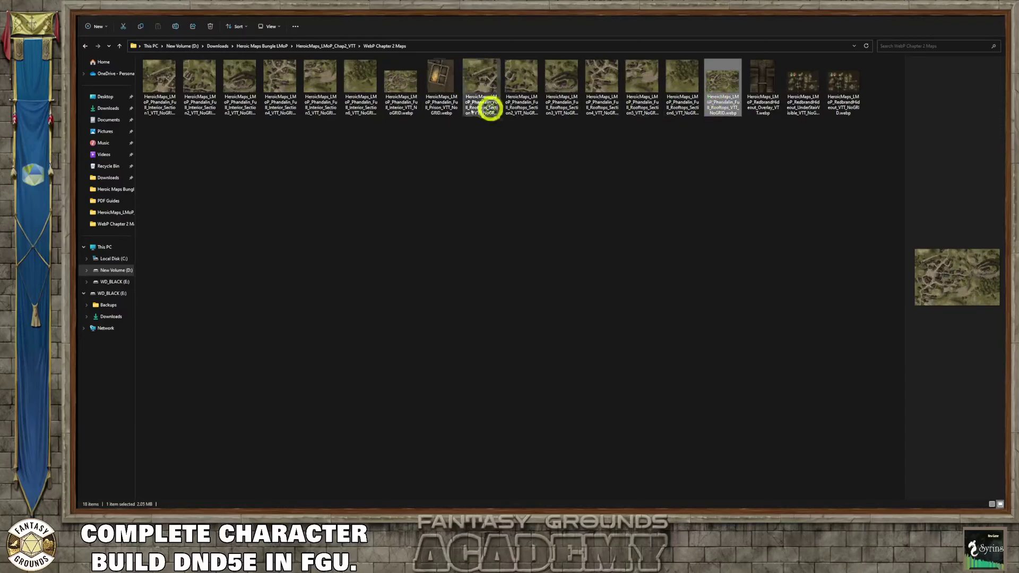
left_click(399, 92)
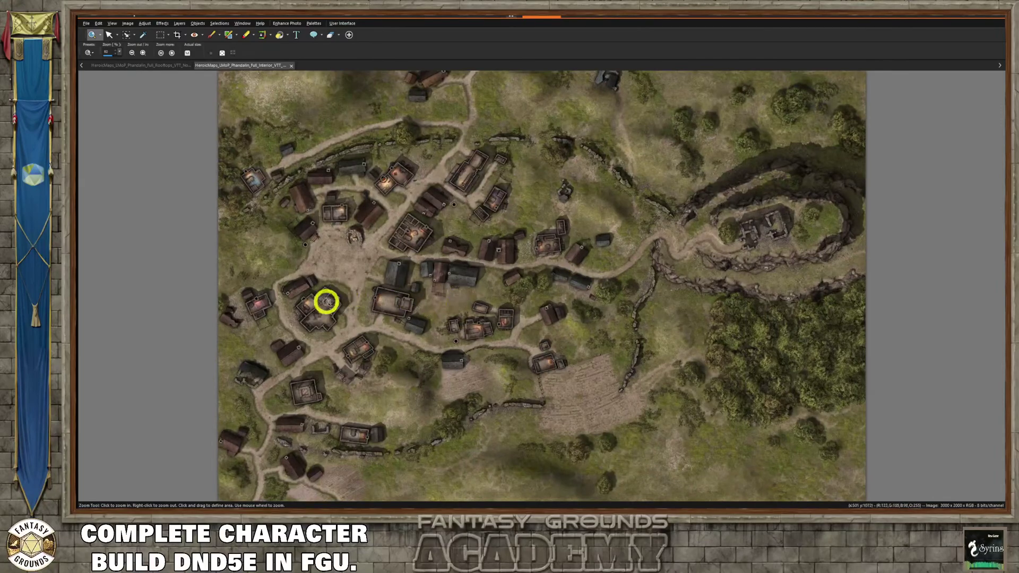
- Examine the Phandalin interior and rooftops maps up close, comparing the building layouts, and close the image editor
scroll(375, 298, "up", 2)
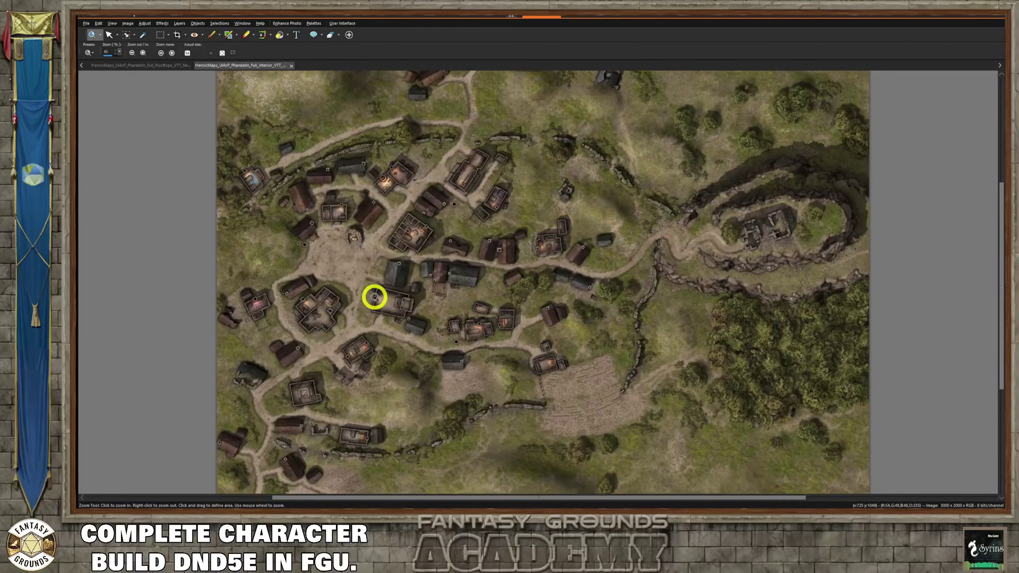
scroll(374, 297, "up", 1)
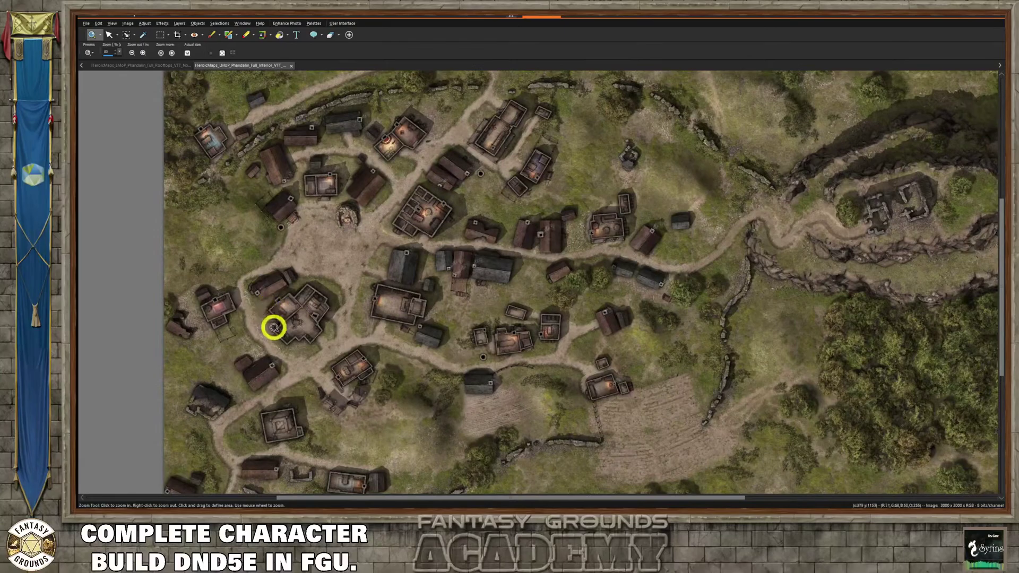
scroll(274, 328, "down", 1)
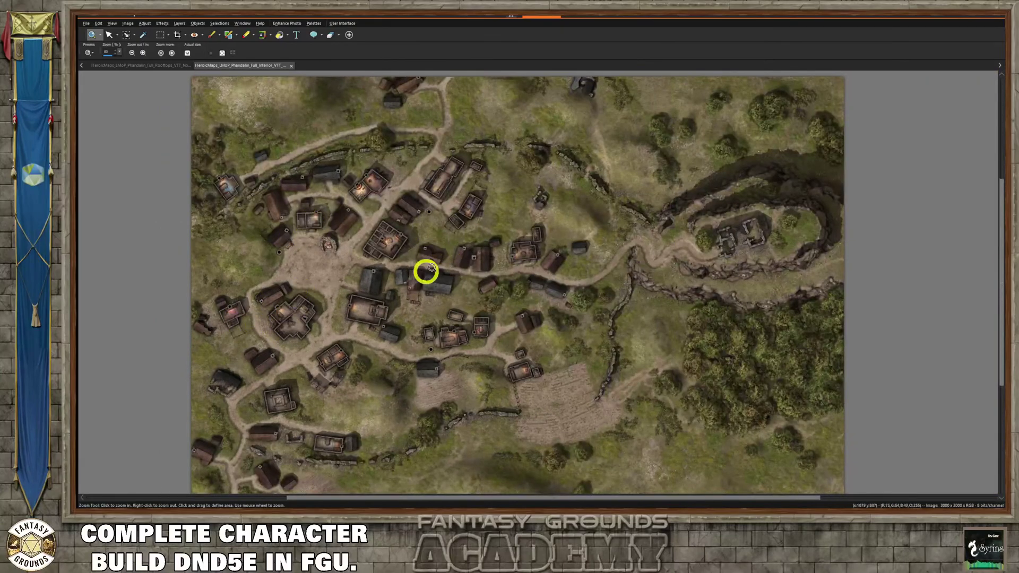
left_click(144, 64)
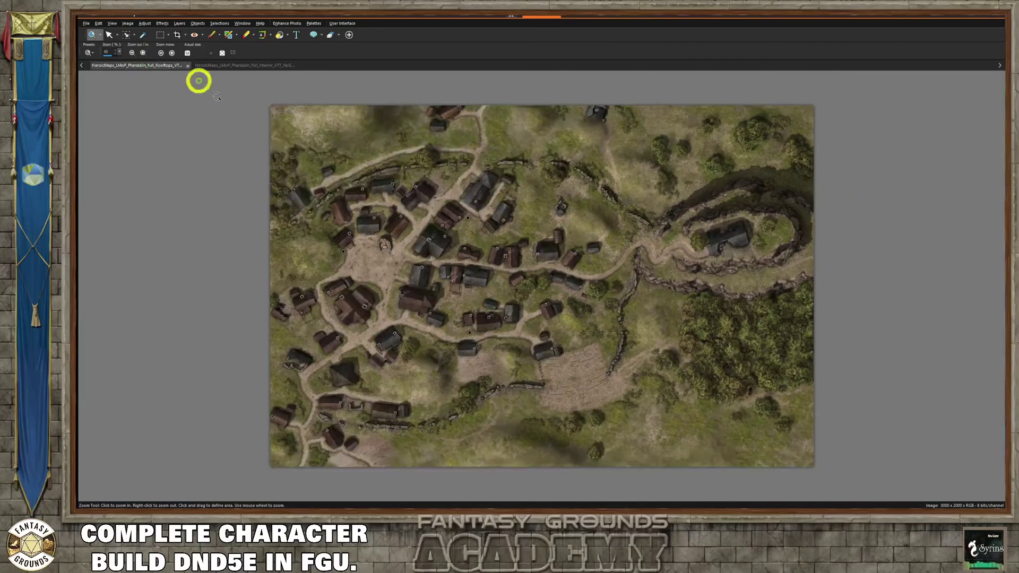
left_click(401, 199)
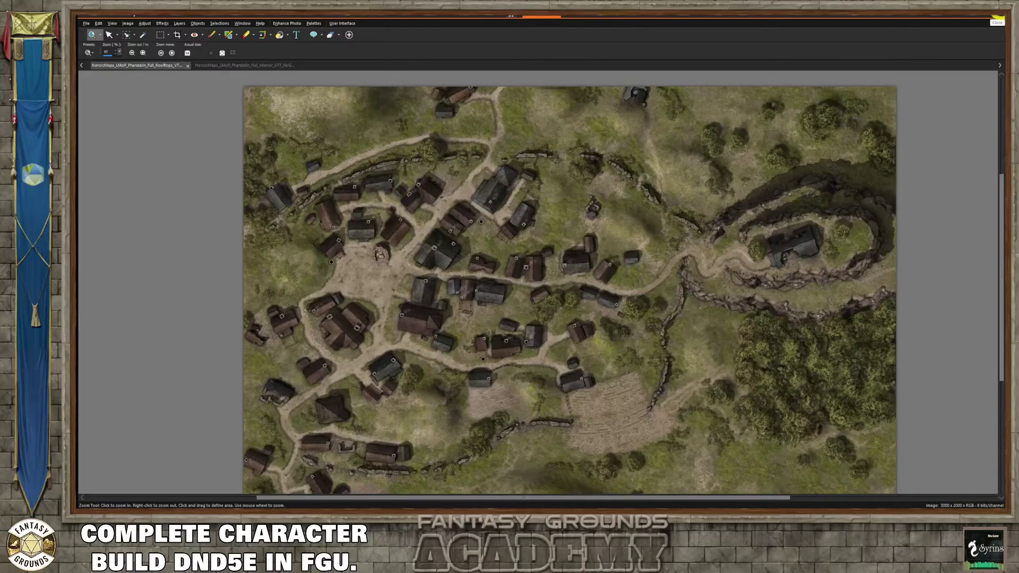
left_click(998, 19)
left_click(997, 20)
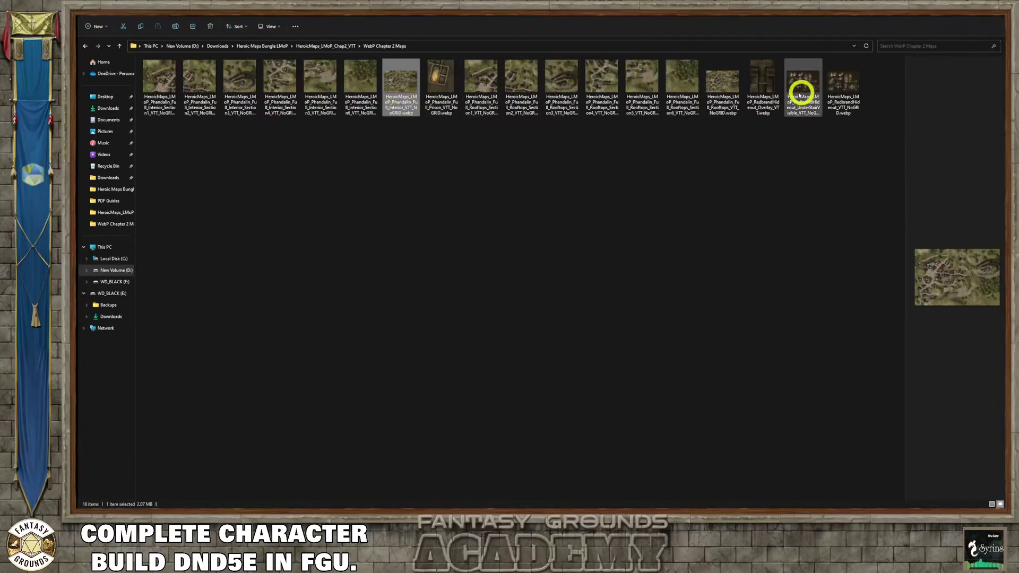
- Check the combined size of the full Phandalin Interior and Rooftops WebP maps and the interior map's dimensions
left_click(720, 89, "ctrl")
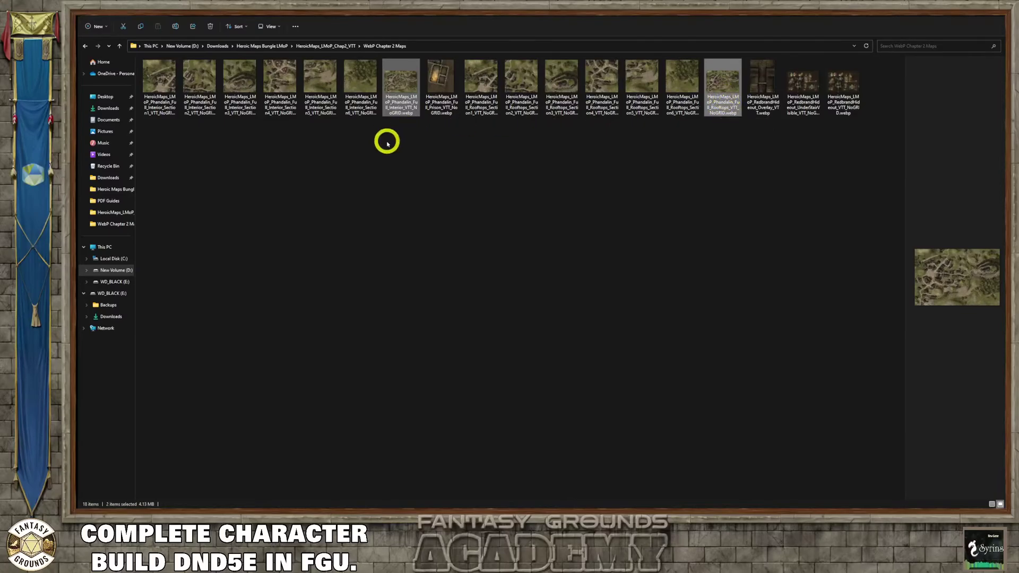
mouse_move(396, 115)
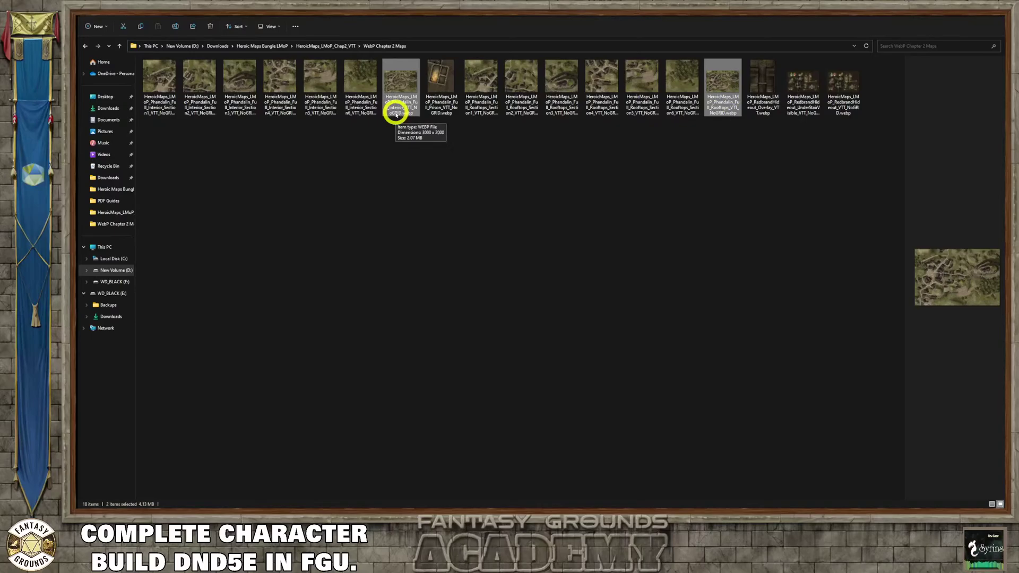
left_click(396, 114)
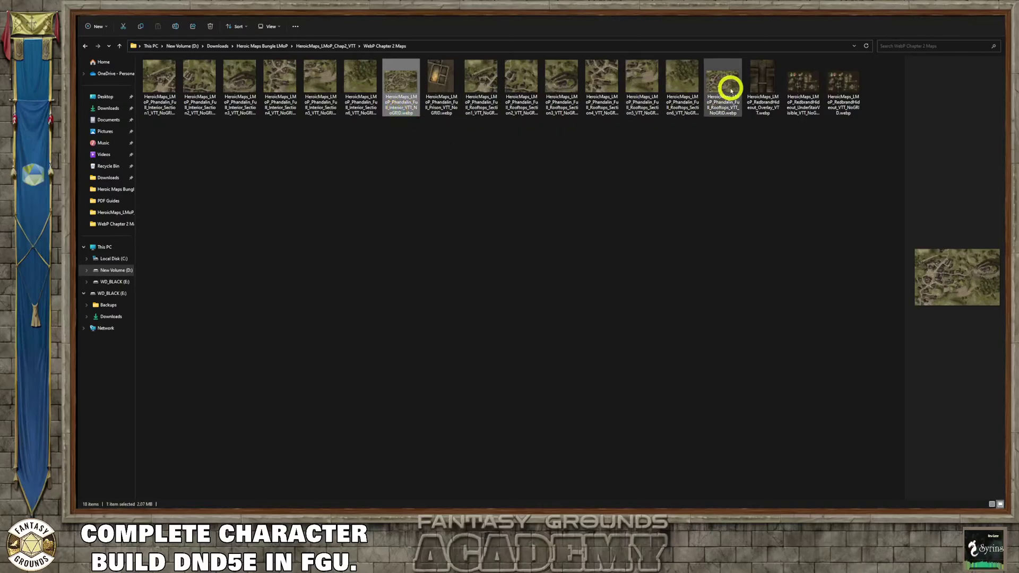
- In the HeroicMaps_LMoP_Chap2_VTT folder, check the file size and dimensions of the full Phandalin Interior and Rooftops JPG maps
left_click(332, 45)
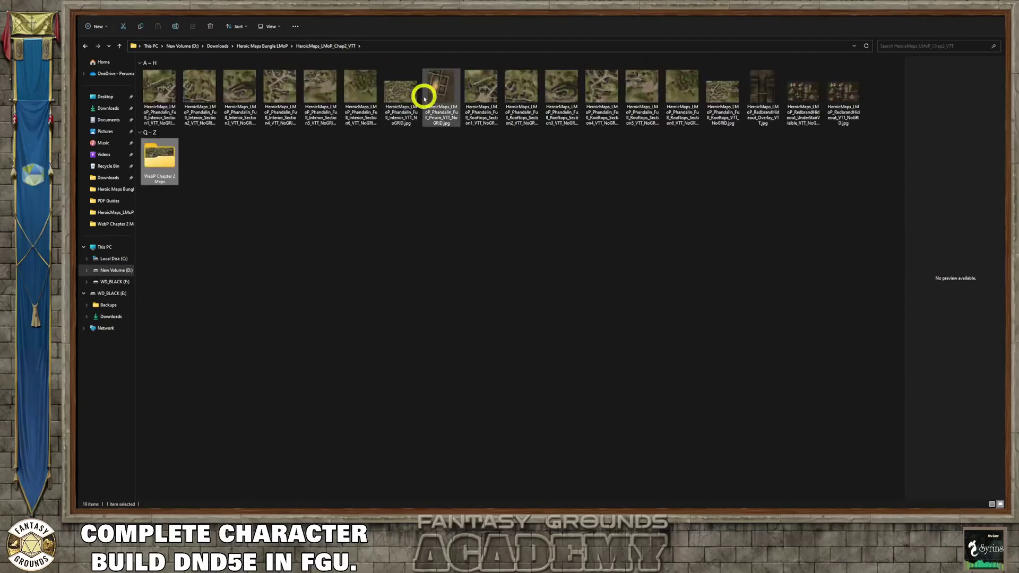
left_click(403, 98)
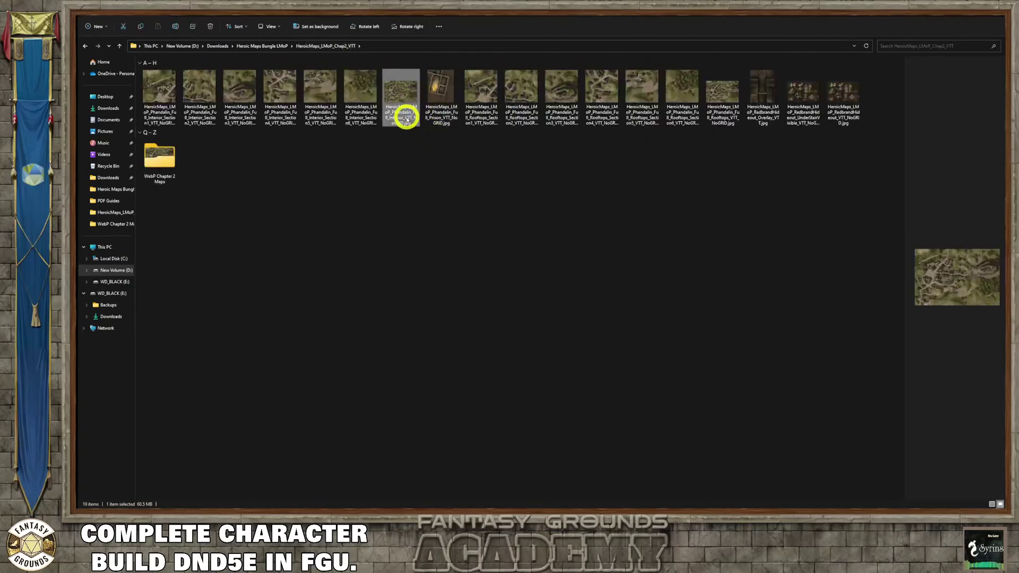
mouse_move(405, 116)
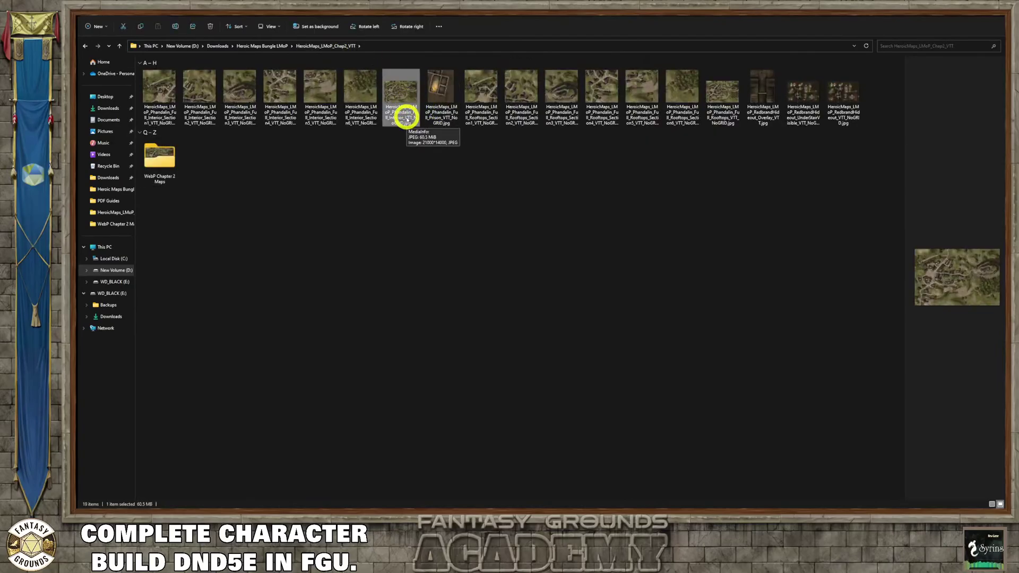
left_click(724, 114)
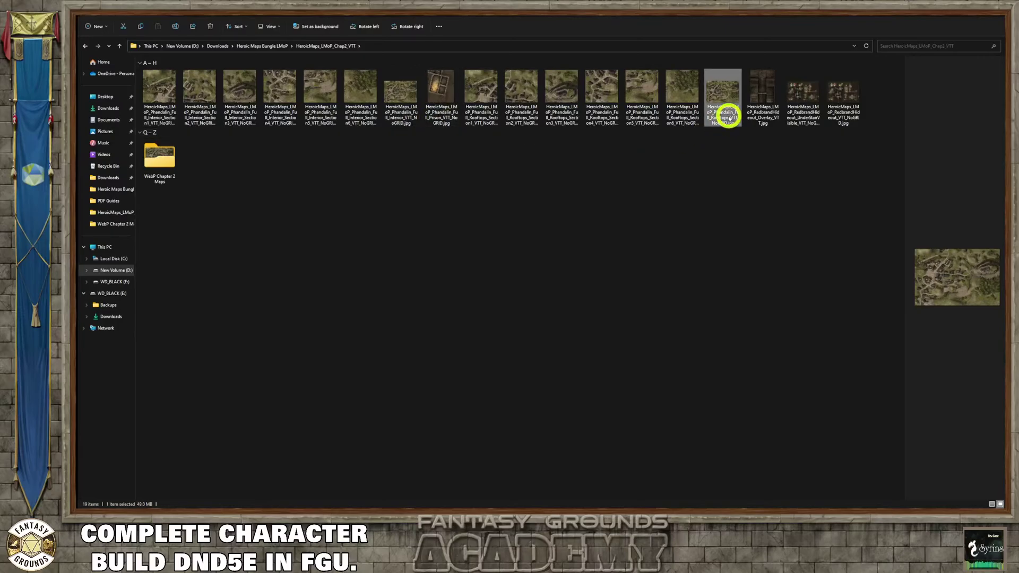
mouse_move(727, 118)
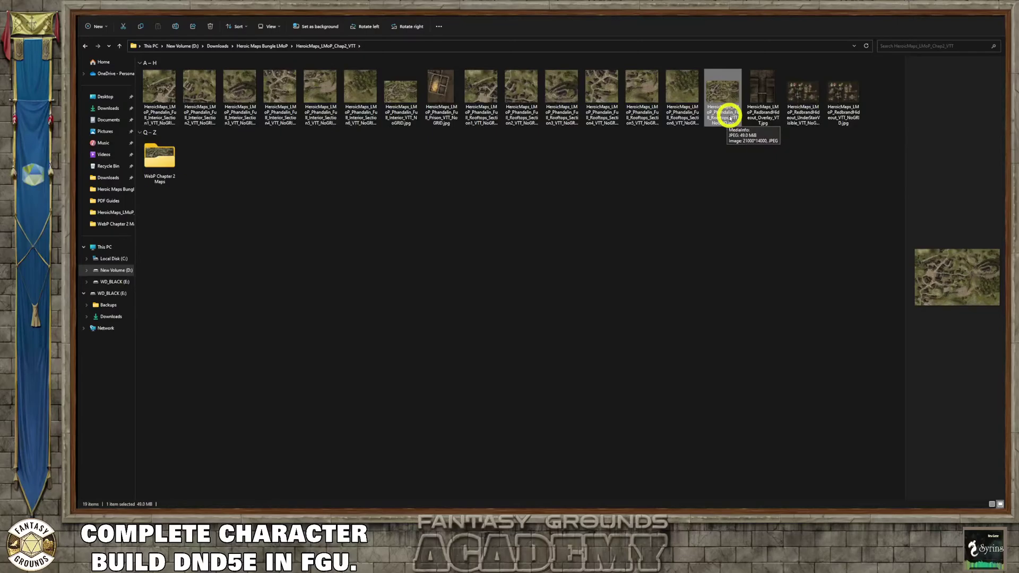
left_click(402, 112)
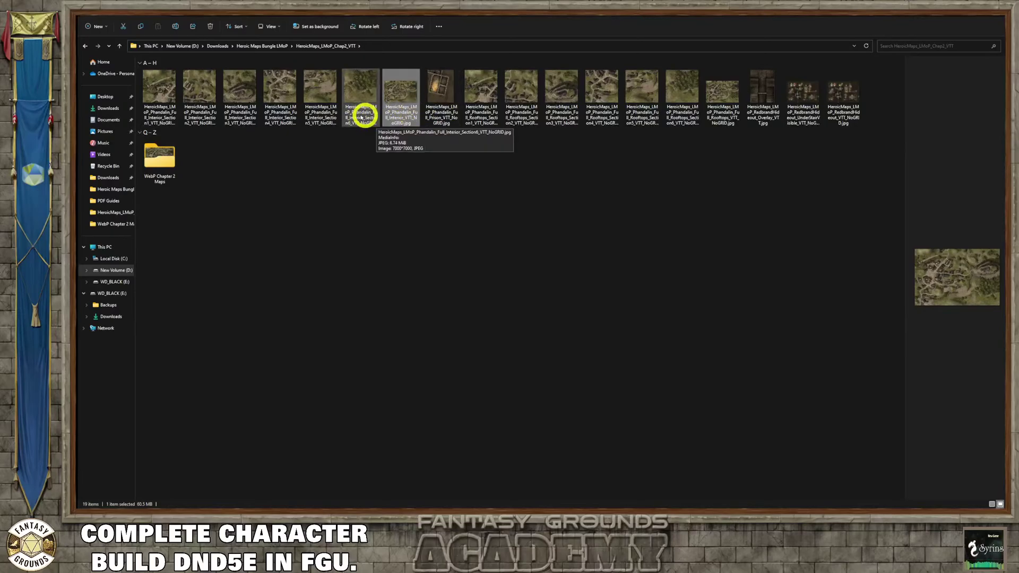
- Compare the file details of the Interior Section1 JPG with its WebP version in the WebP Chapter 2 Maps folder
left_click(160, 104)
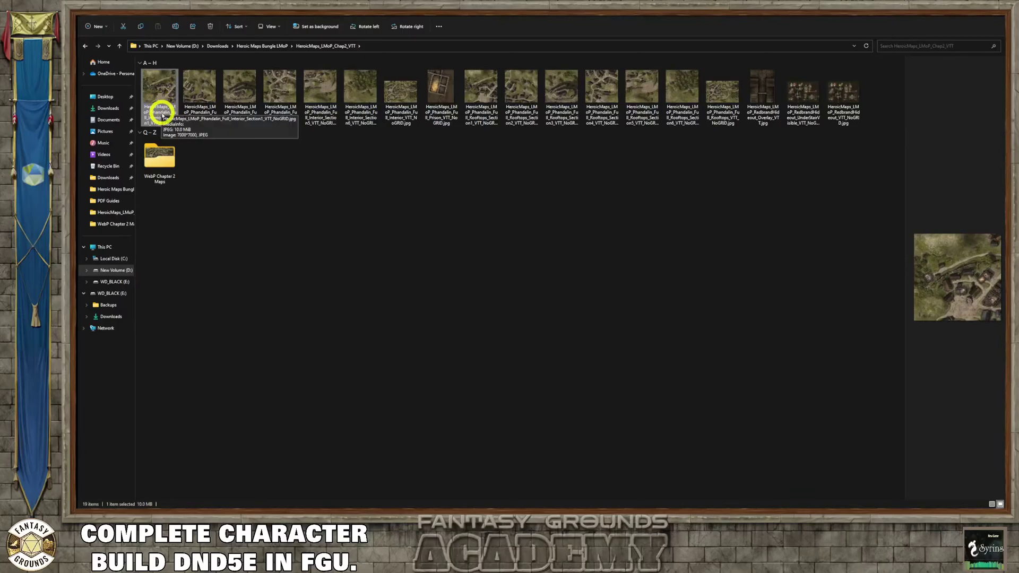
double_click(162, 161)
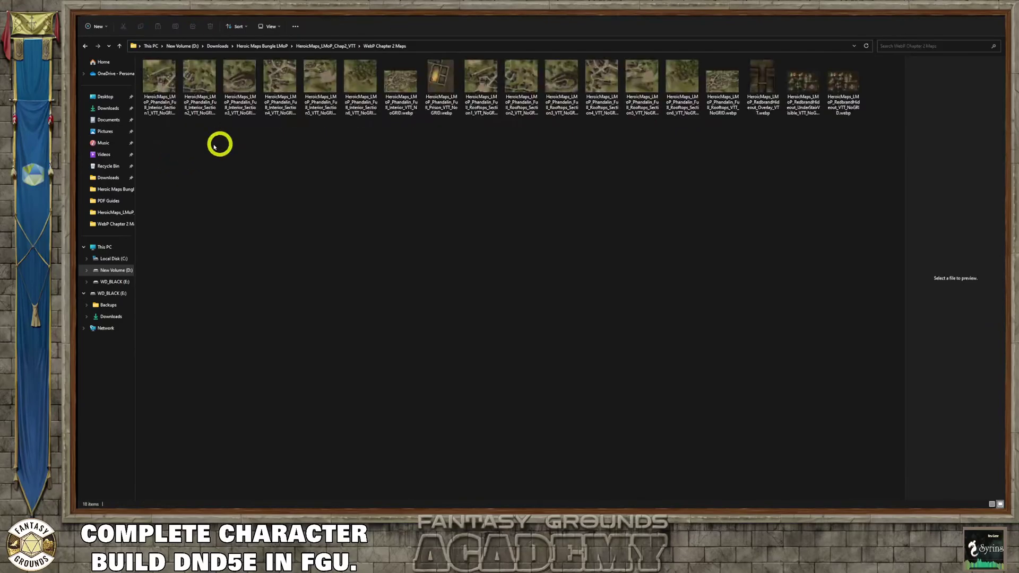
left_click(165, 94)
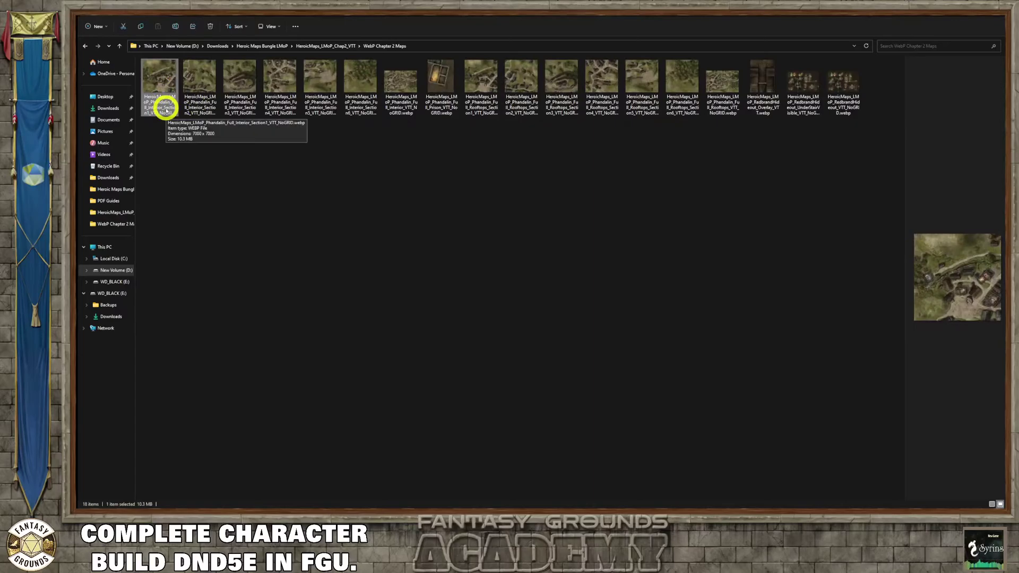
left_click(374, 48)
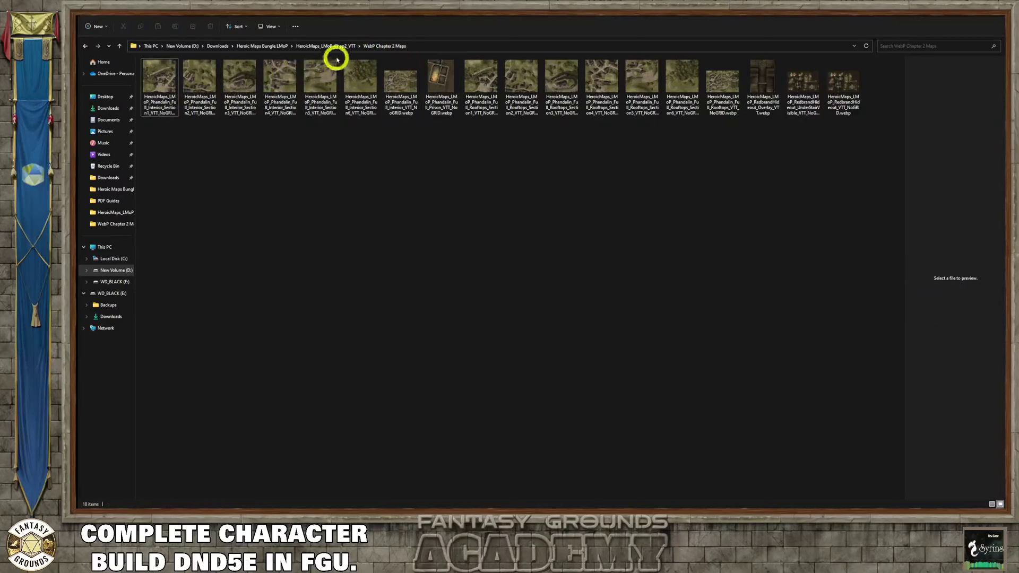
- Return to the HeroicMaps_LMoP_Chap2_VTT folder and preview the Phandalin Interior JPG maps for Section1 through Section4
left_click(337, 48)
left_click(158, 104)
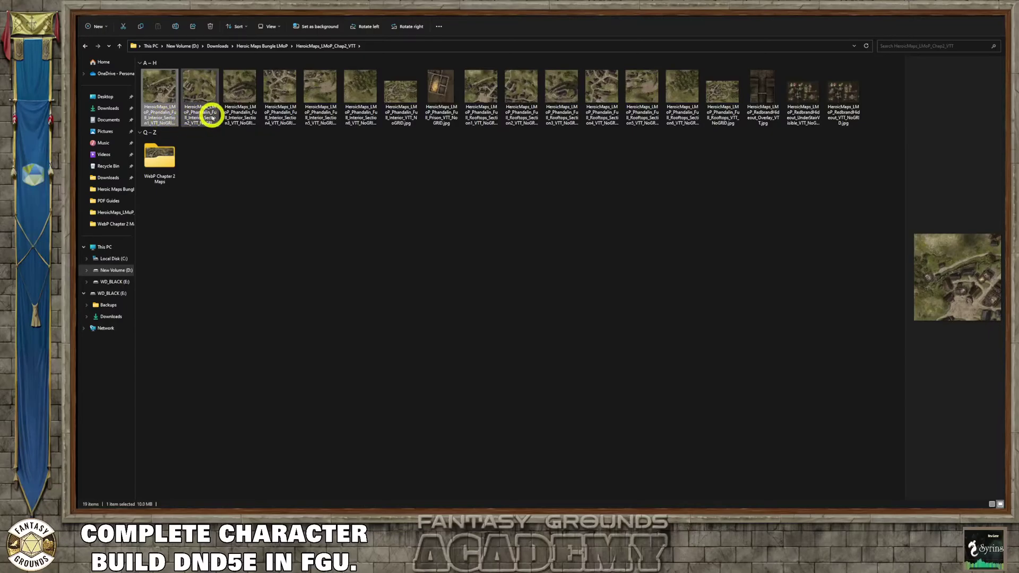
left_click(208, 121)
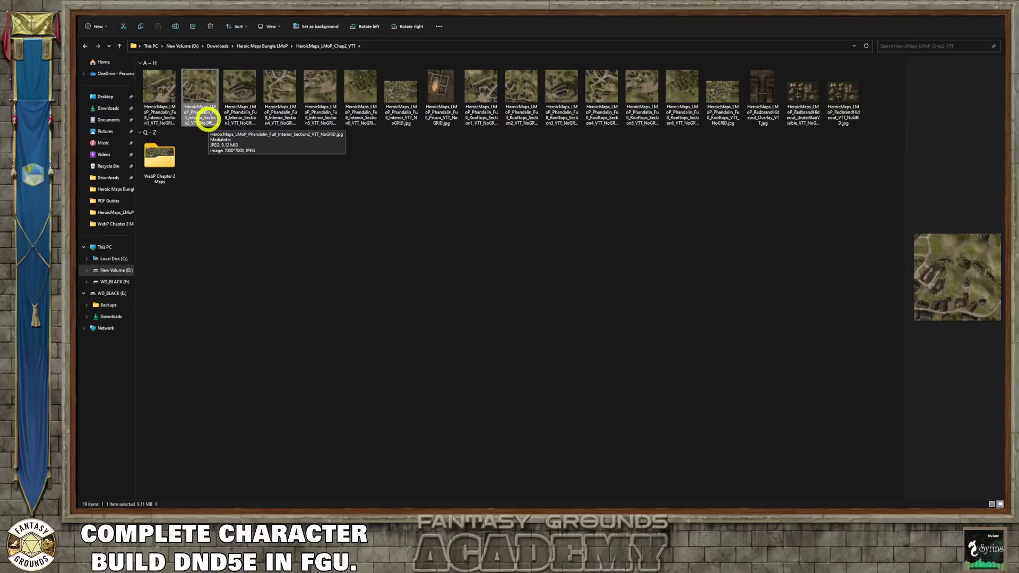
left_click(246, 121)
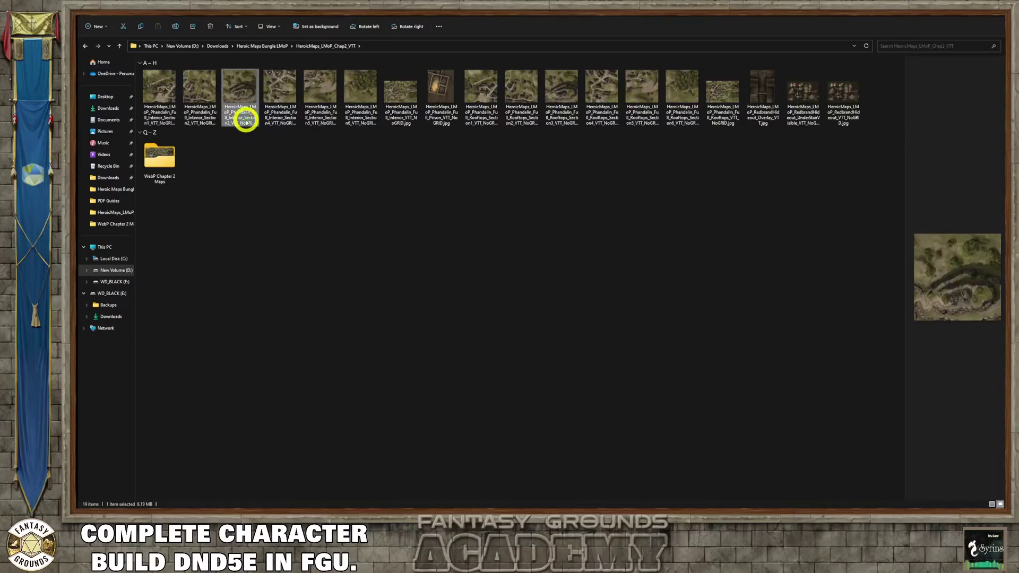
left_click(287, 123)
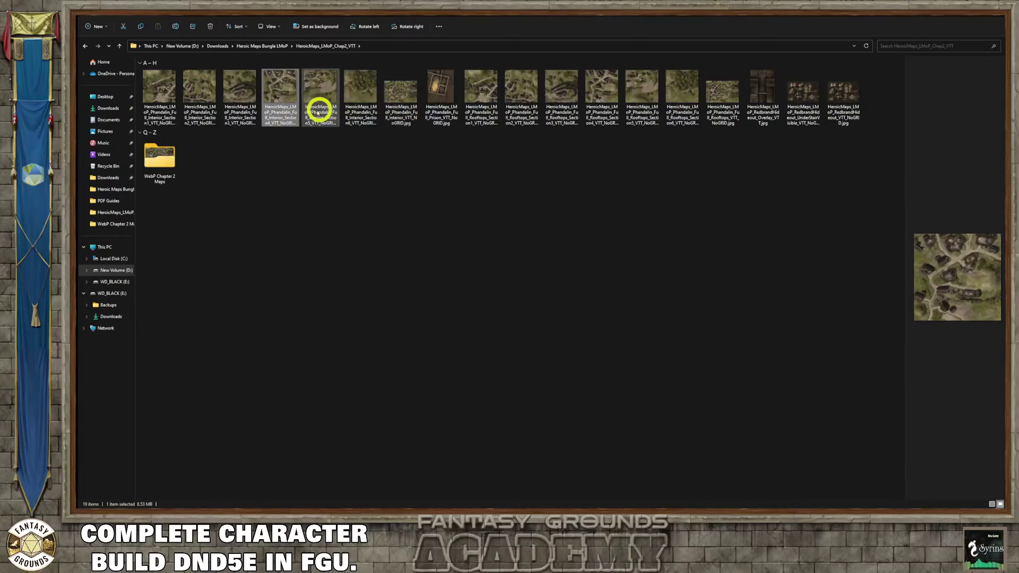
- View the Interior Section4 map full size, inspect its buildings in close-up, and close the image viewer
double_click(282, 92)
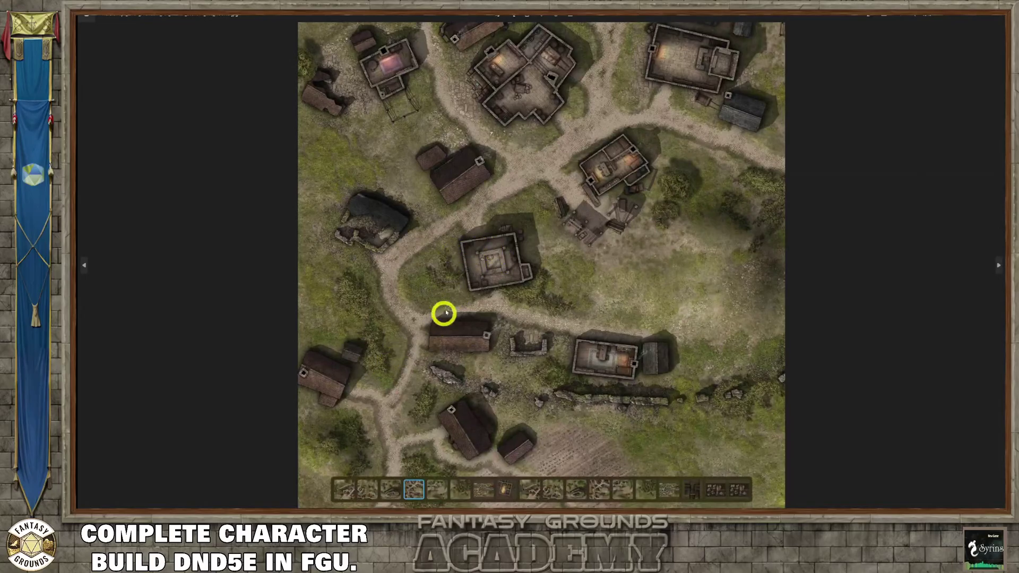
scroll(497, 251, "up", 1)
scroll(498, 251, "up", 3)
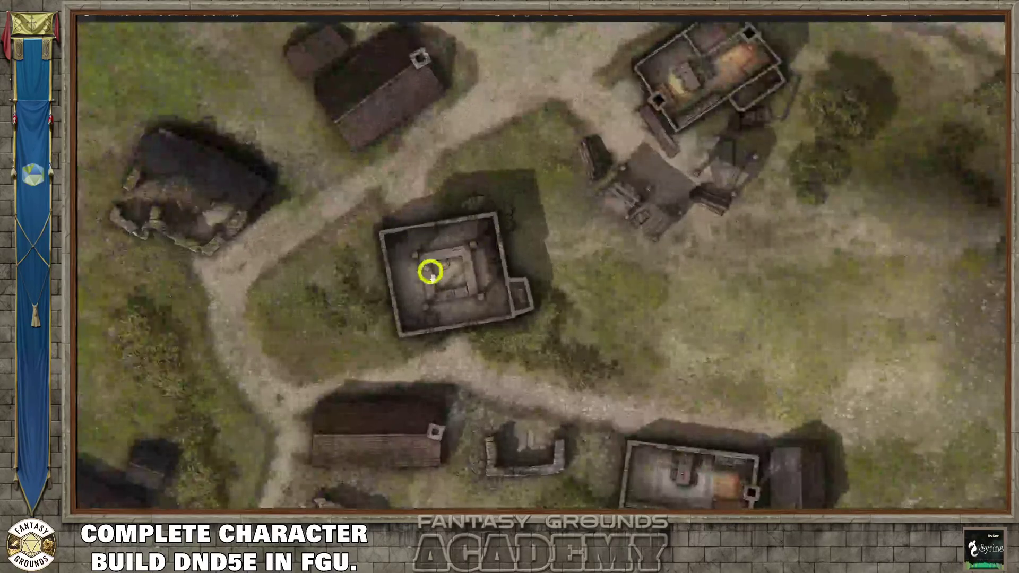
scroll(458, 284, "down", 1)
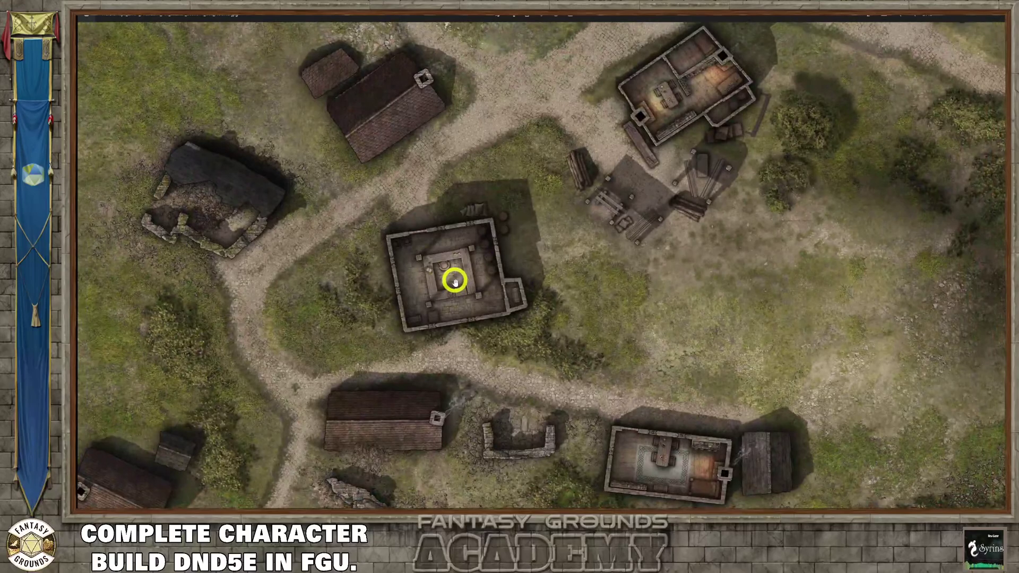
scroll(455, 282, "down", 3)
scroll(455, 282, "down", 1)
scroll(455, 280, "up", 1)
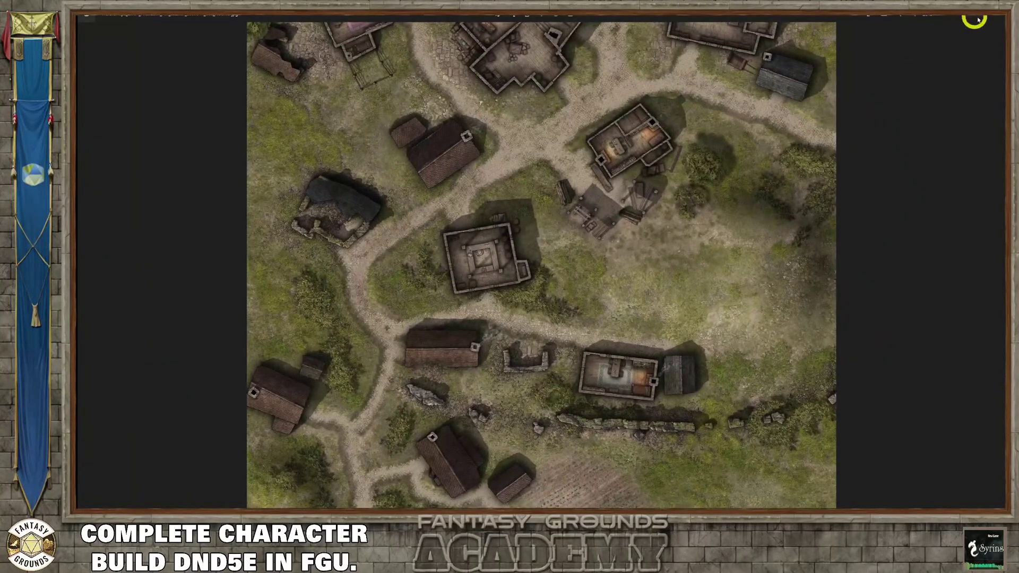
left_click(996, 19)
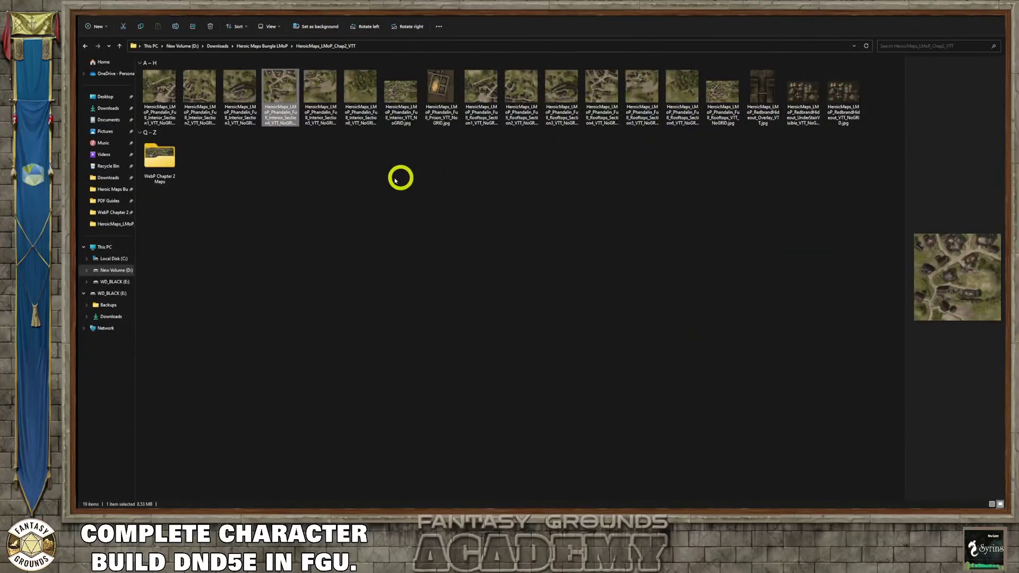
- Go up to the Heroic Maps Bungle LMoP folder and reopen WebP Chapter 2 Maps inside HeroicMaps_LMoP_Chap2_VTT
left_click(163, 101)
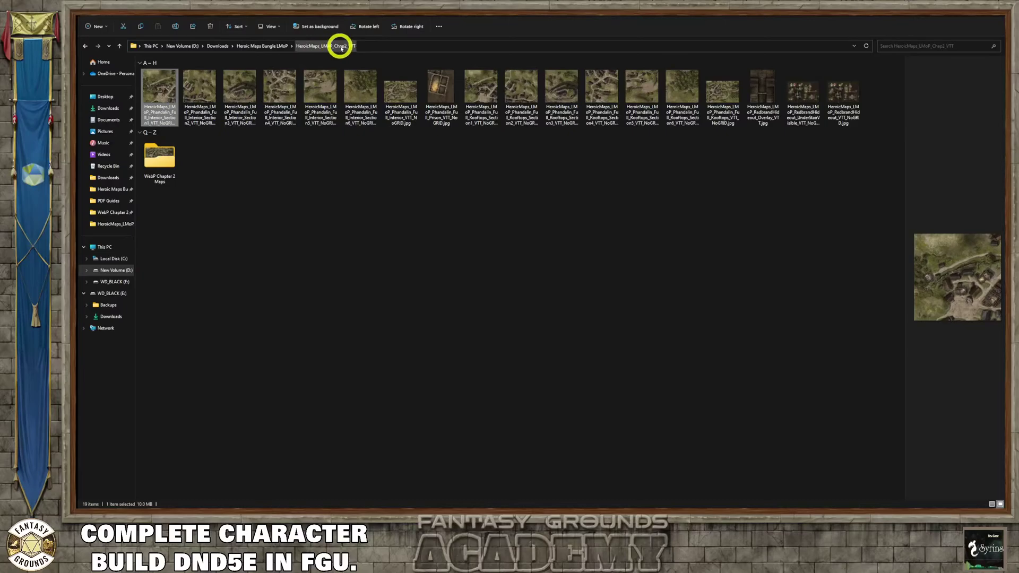
left_click(273, 45)
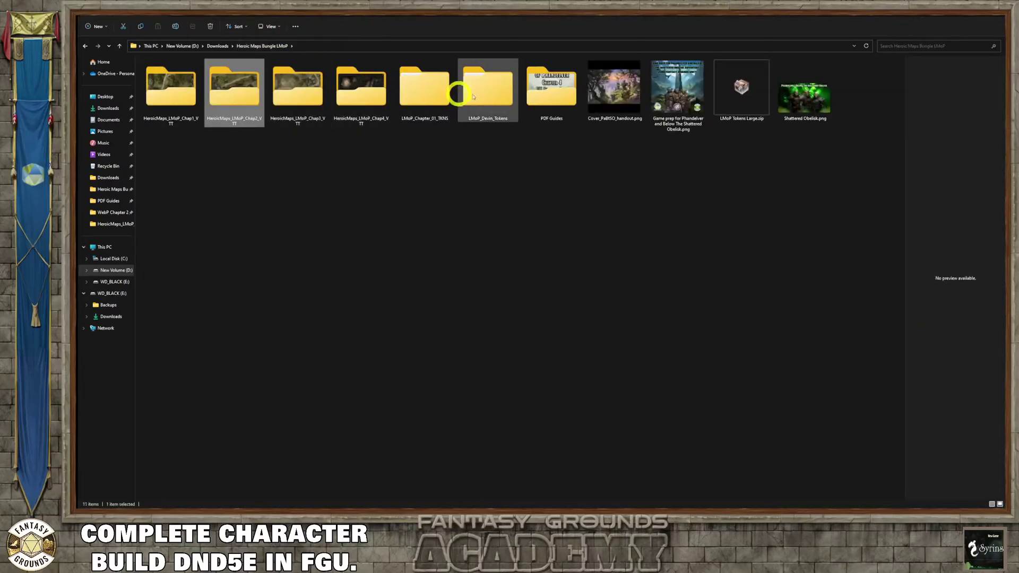
double_click(243, 99)
double_click(159, 150)
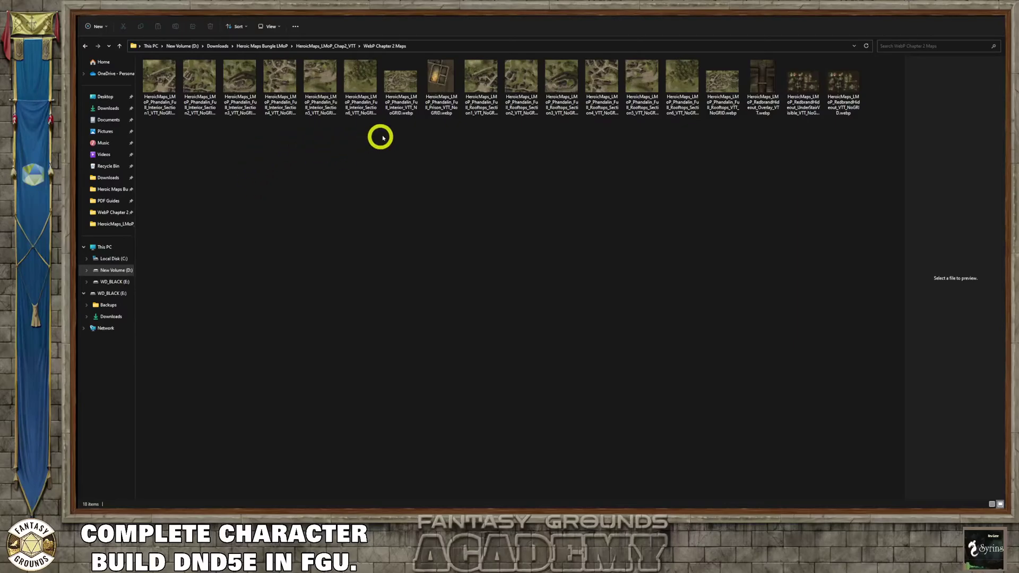
- Open the Phandalin Prison WebP map in the image editor, examine its cells, and close the editor
left_click(451, 86)
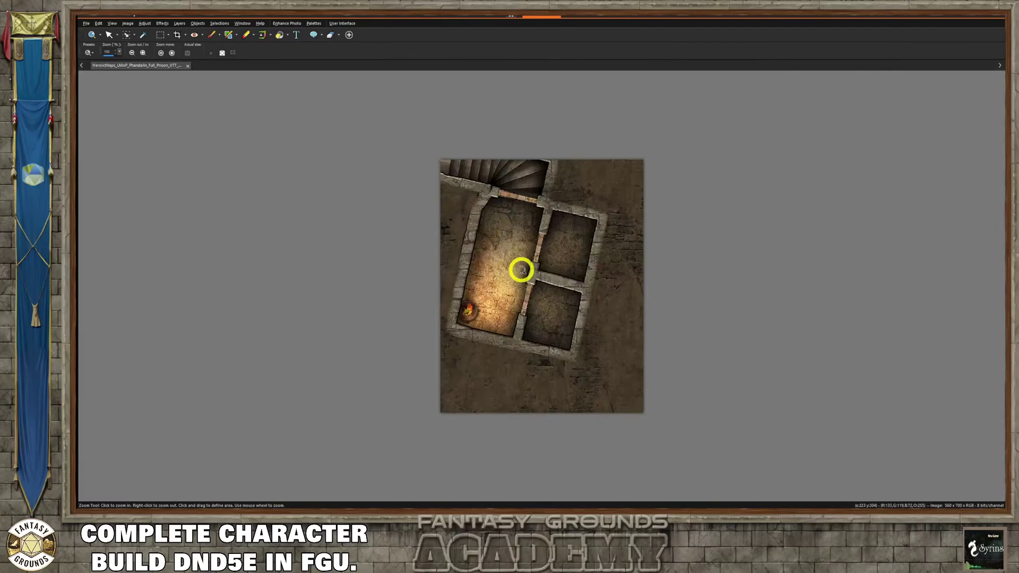
scroll(523, 270, "up", 2)
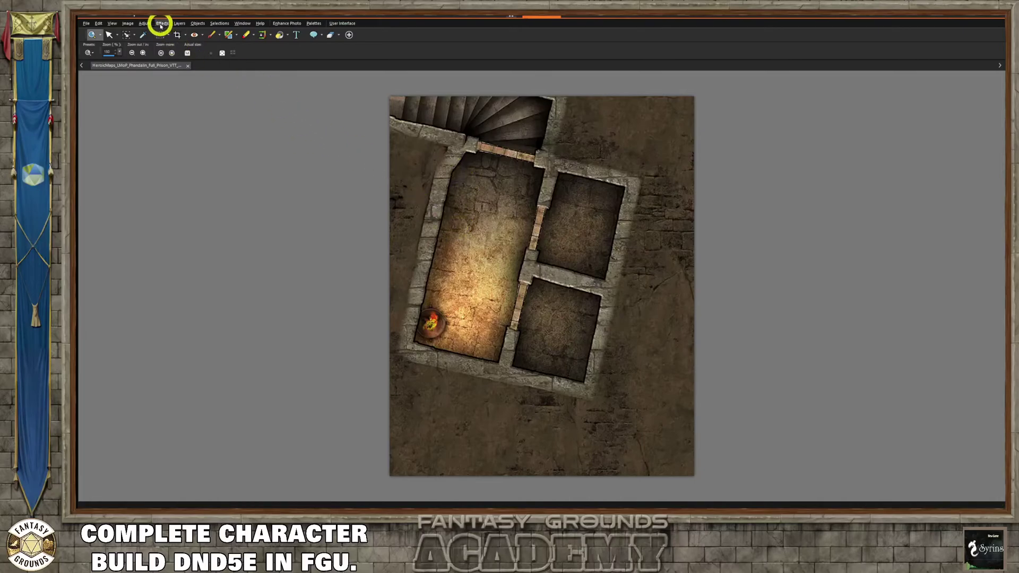
scroll(422, 125, "down", 1)
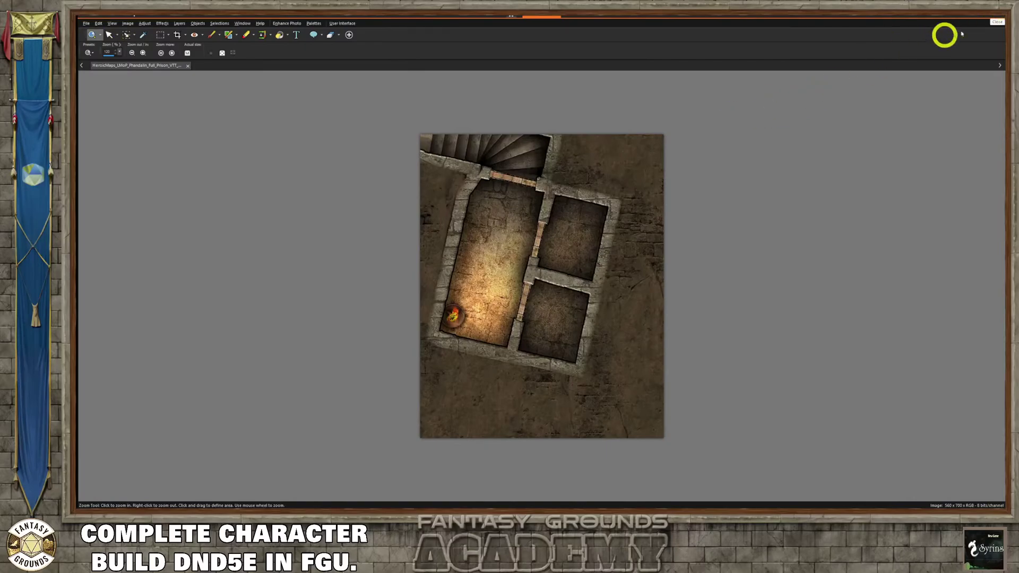
left_click(998, 18)
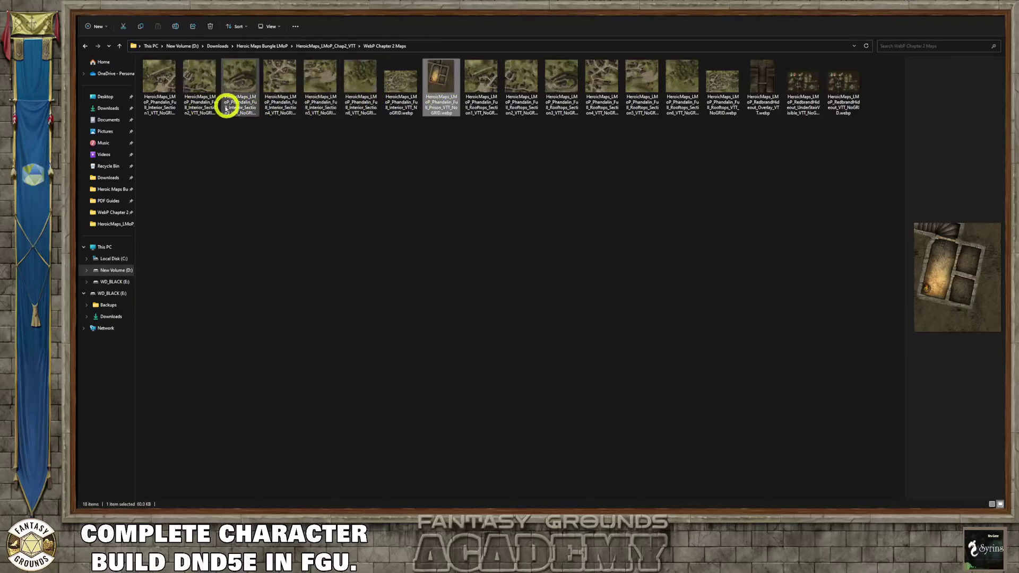
- Preview the Phandalin Prison, full Interior and Interior Section6 maps in the WebP Chapter 2 Maps folder
left_click(159, 102)
left_click(440, 104)
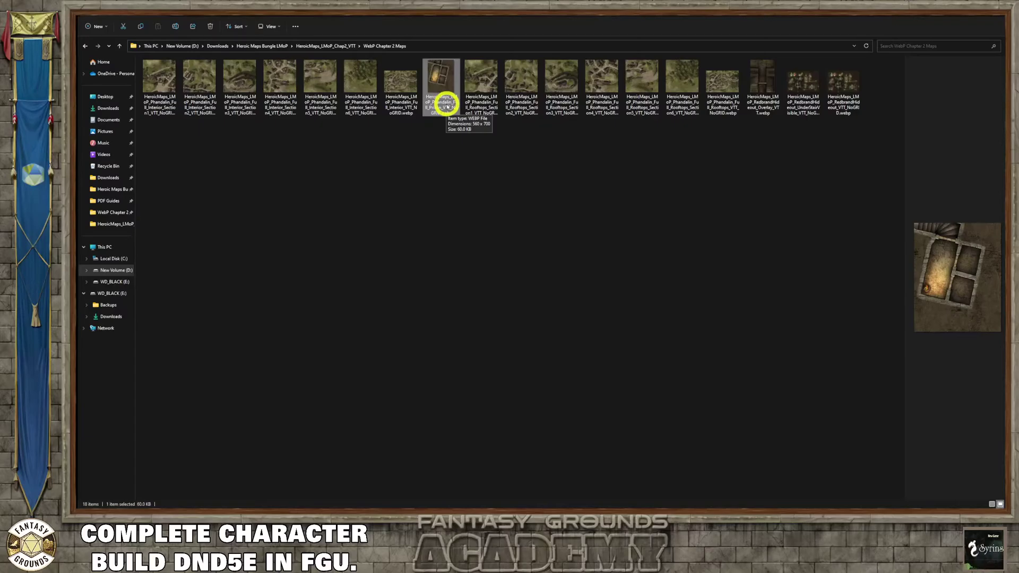
left_click(405, 106)
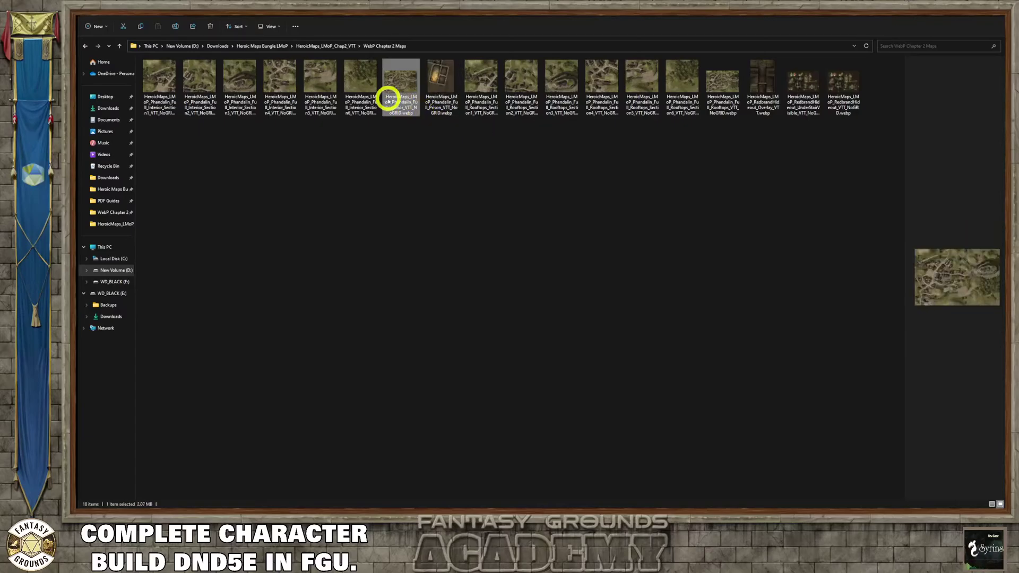
left_click(356, 109)
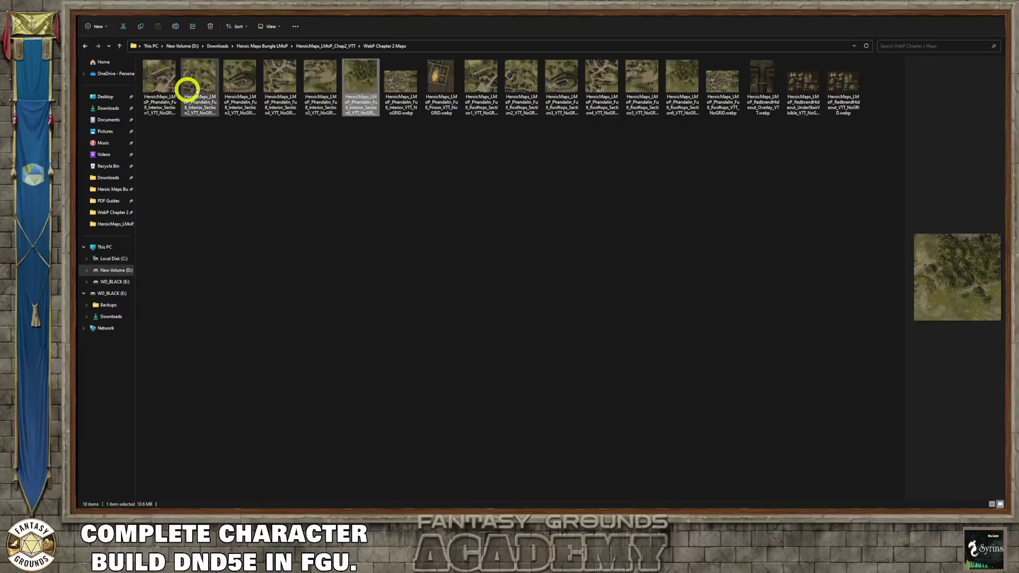
- Open the Redbrand Hideout WebP map with the under-stairs area visible in the image editor, inspect its rooms, and close it
left_click(806, 93)
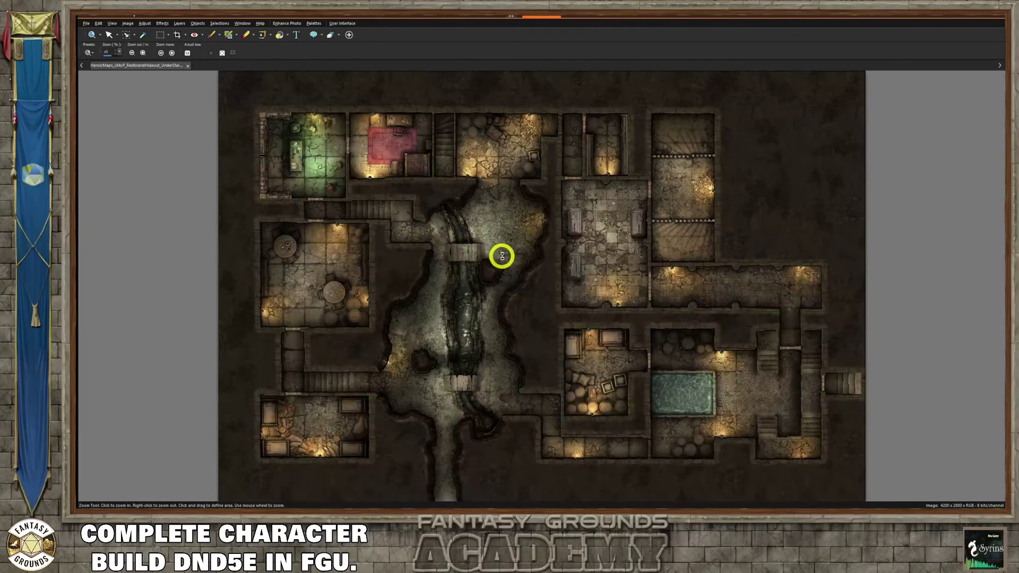
left_click(581, 283)
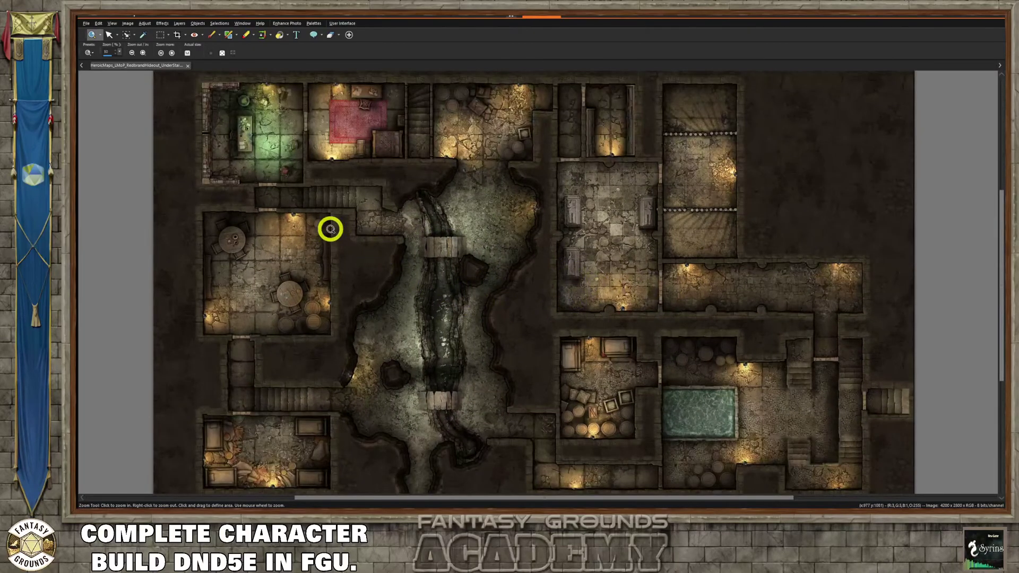
scroll(329, 229, "down", 1)
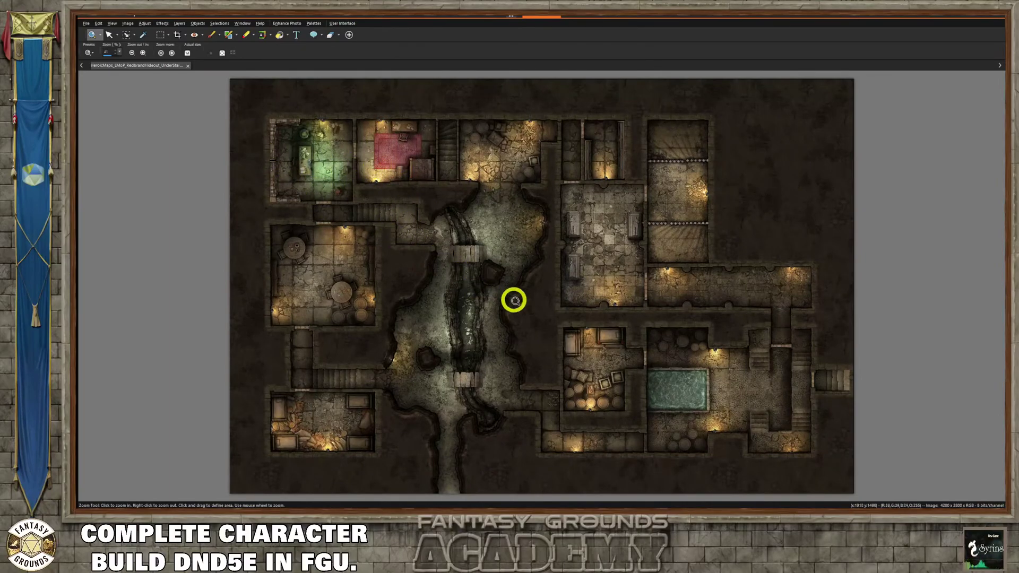
scroll(514, 298, "down", 1)
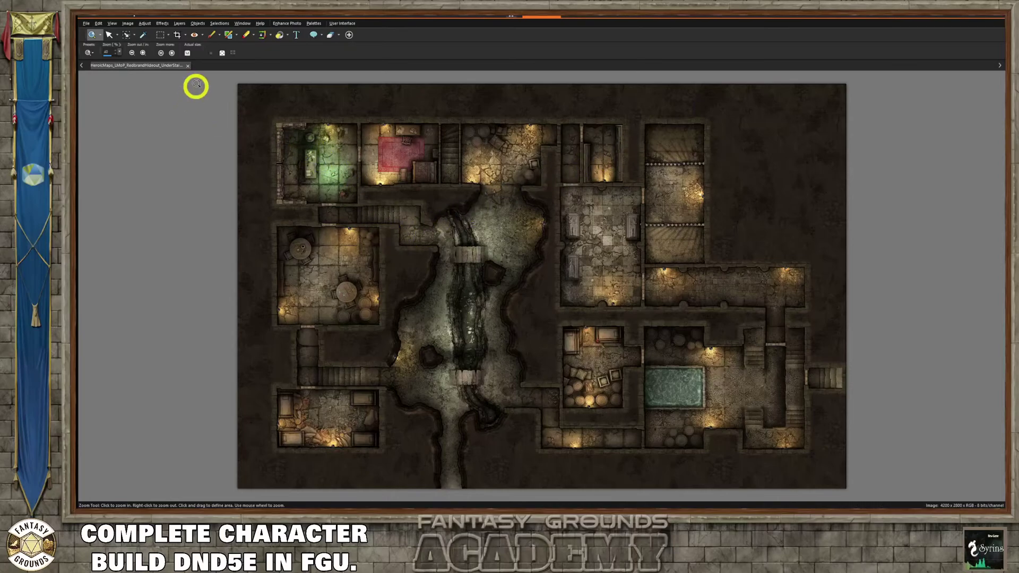
left_click(187, 66)
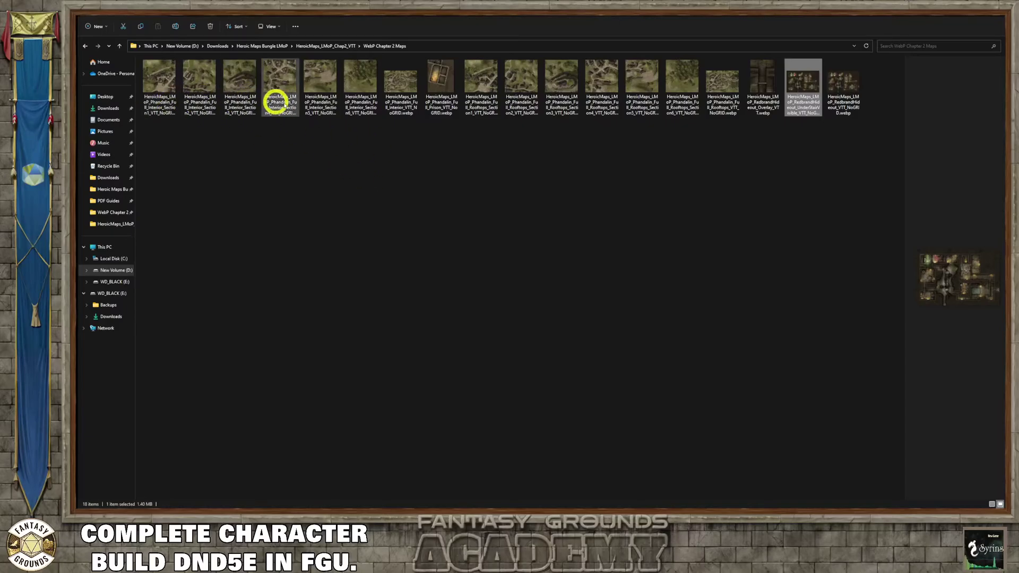
- Open the Phandalin Interior Section3 WebP map, inspect the hilltop ruins and cliff path up close, and close the editor
left_click(246, 91)
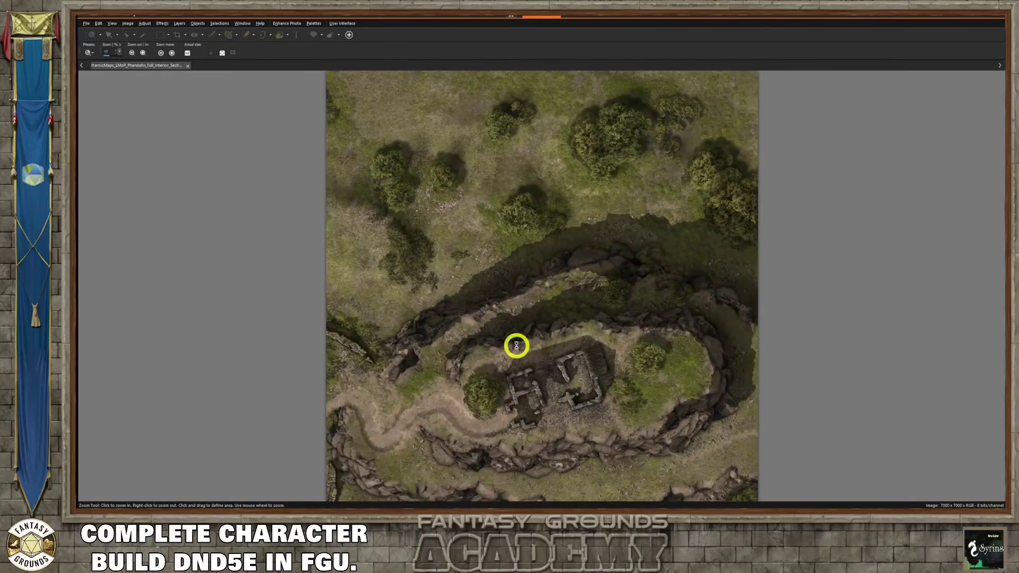
left_click(591, 389)
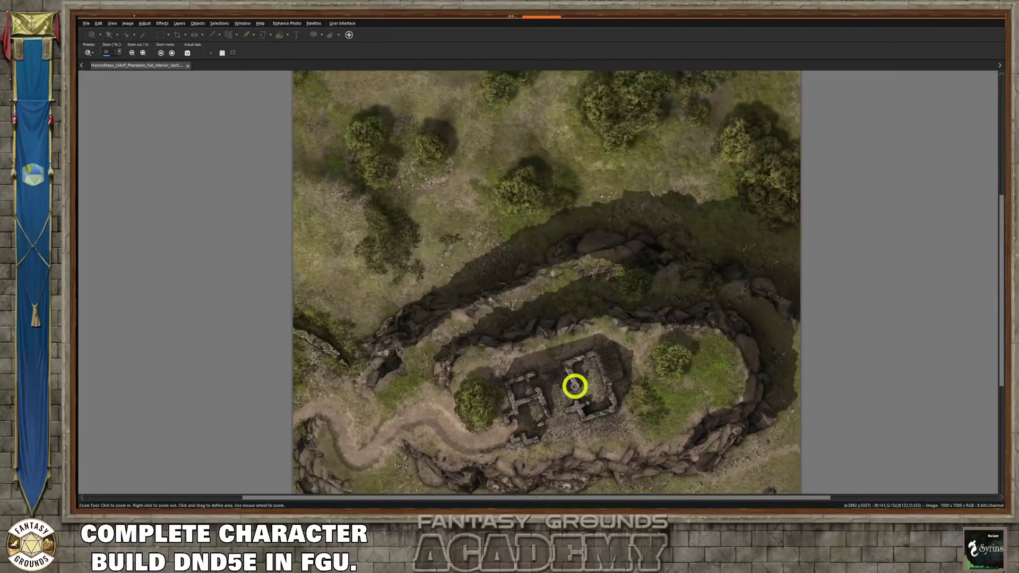
left_click(575, 386)
left_click(575, 386)
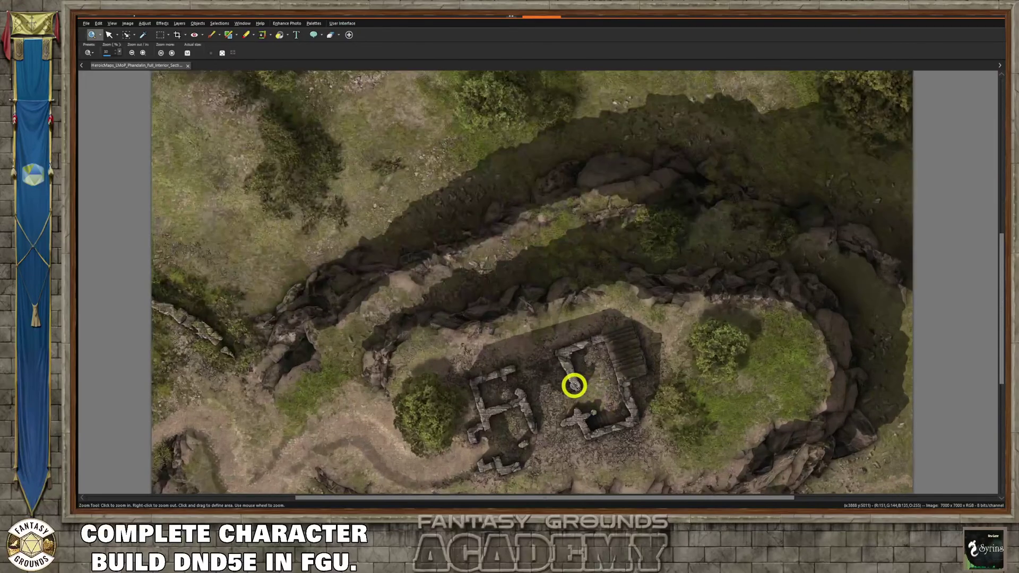
right_click(512, 429)
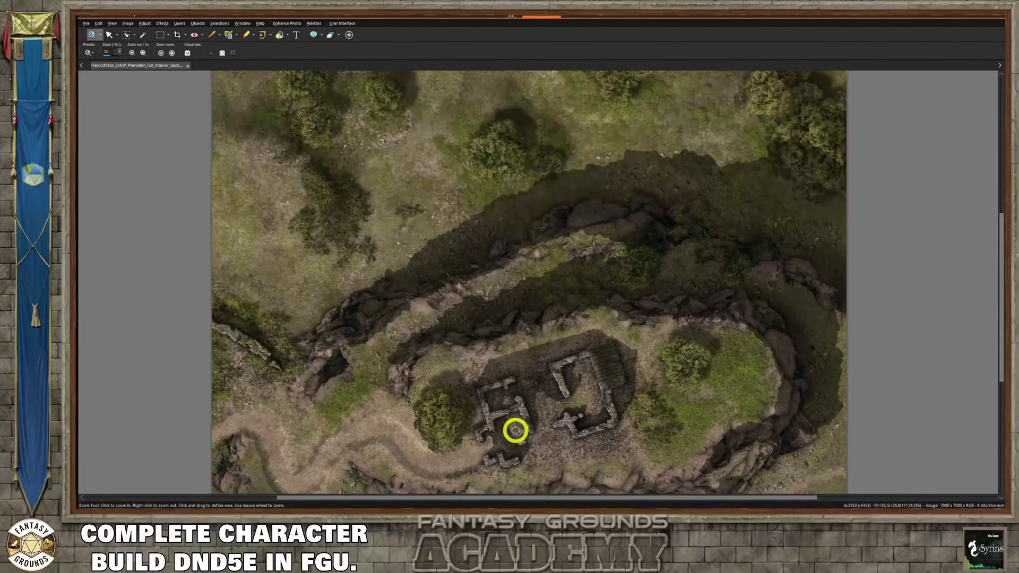
right_click(513, 429)
right_click(512, 429)
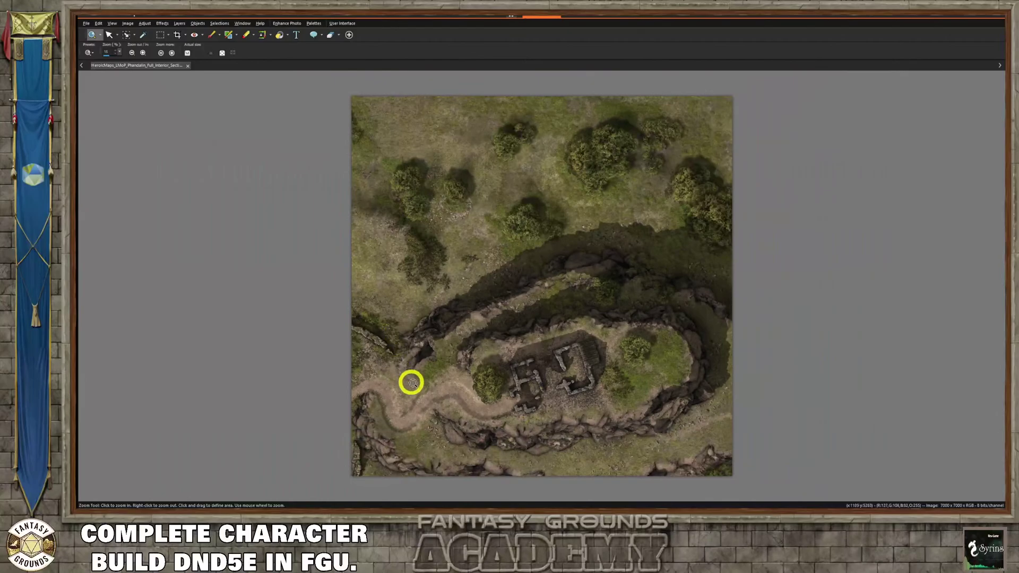
left_click(435, 379)
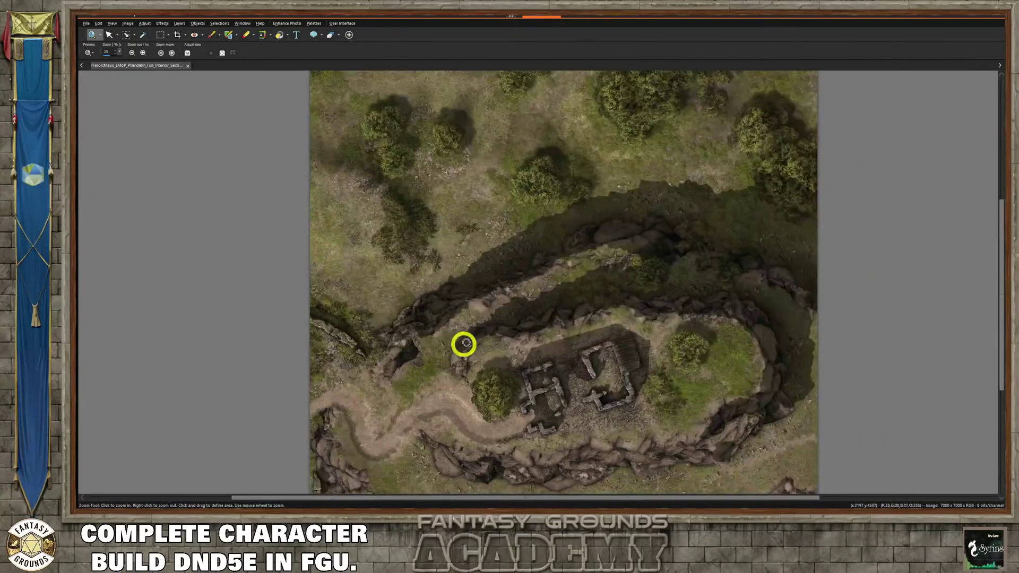
right_click(411, 304)
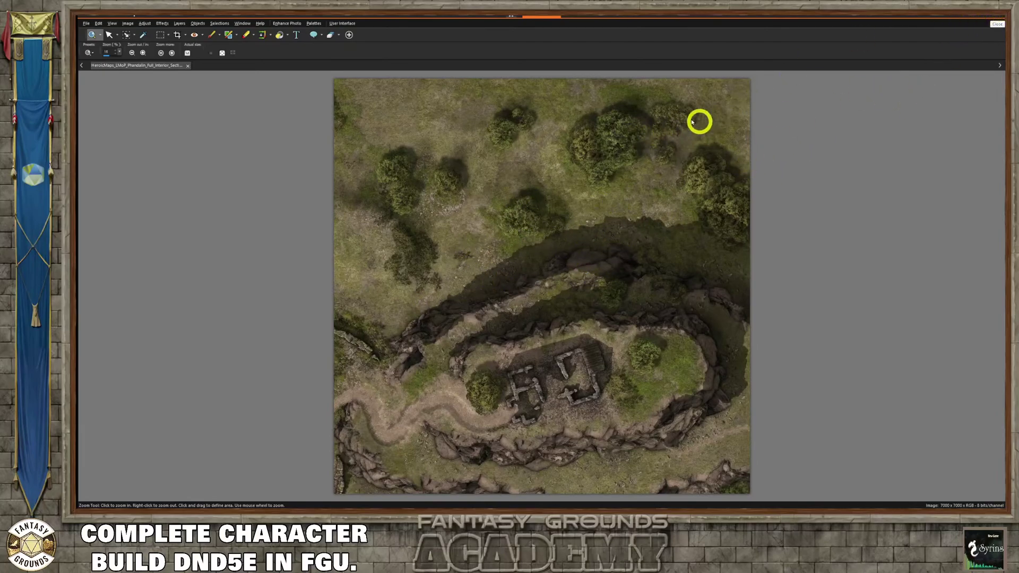
left_click(992, 18)
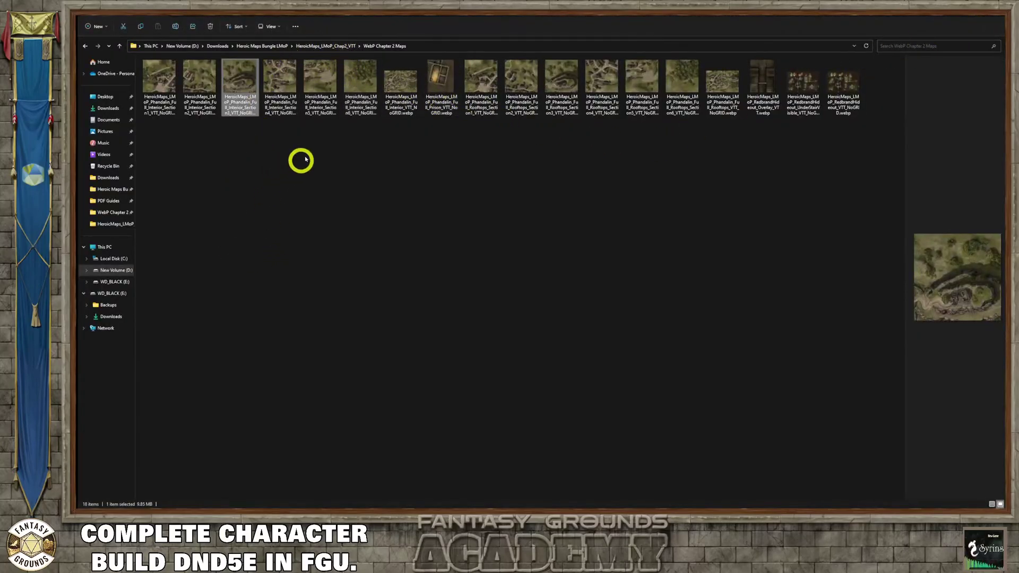
- Return to the Heroic Maps Bungle LMoP folder and open the Phandelver Chapter 1 DM supplement PDF from PDF Guides
left_click(310, 46)
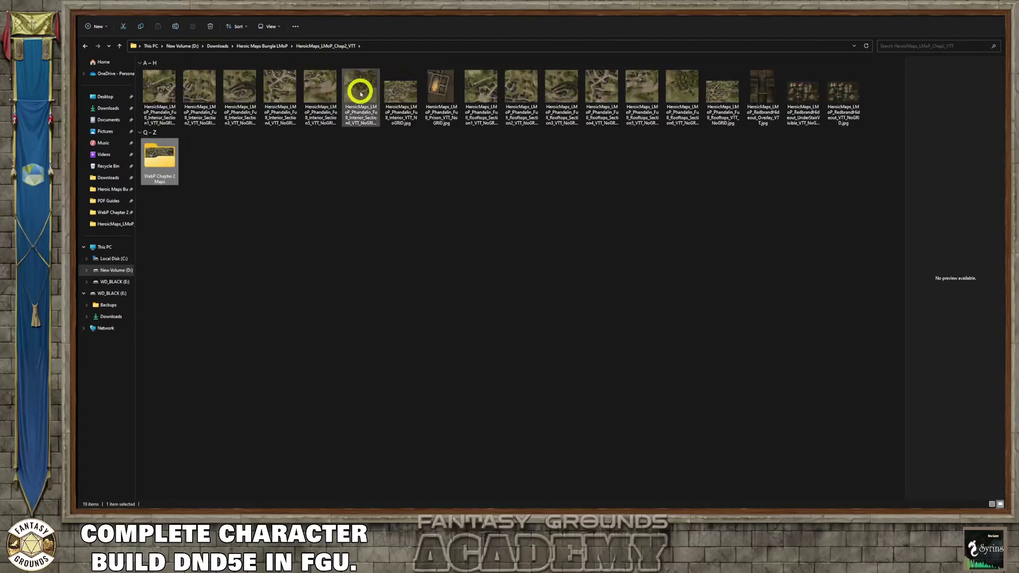
left_click(274, 46)
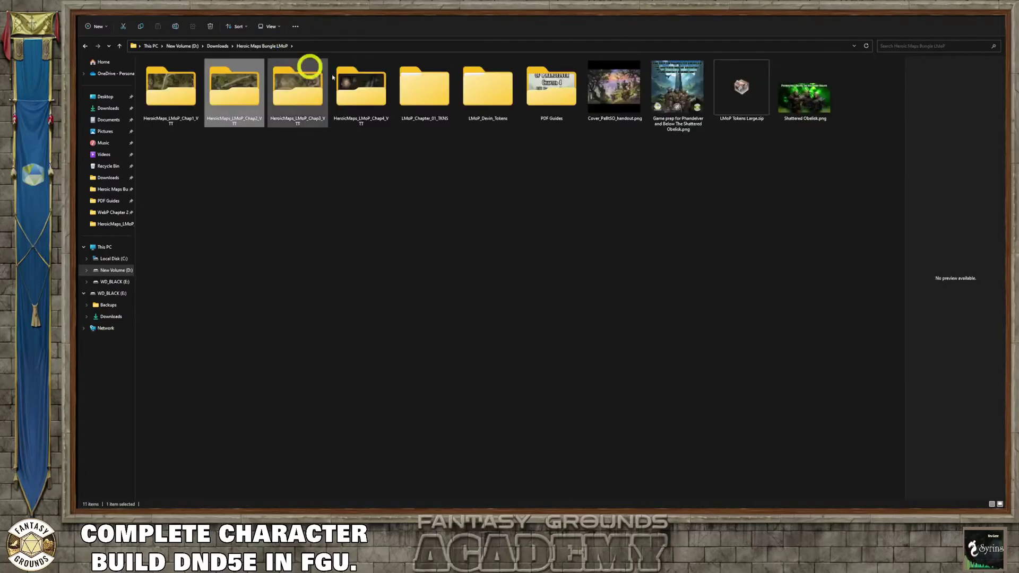
double_click(552, 95)
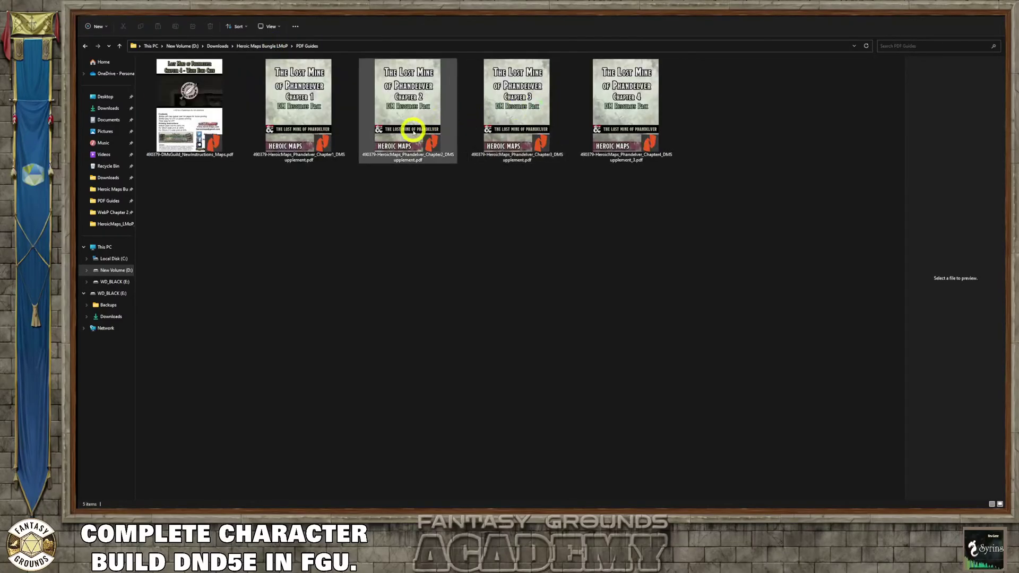
left_click(288, 116)
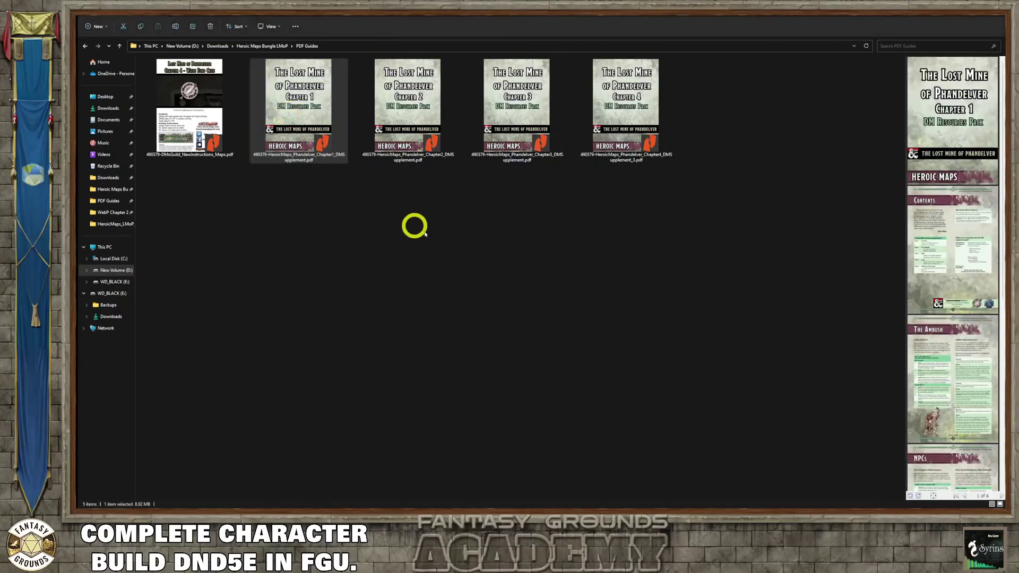
key("Return")
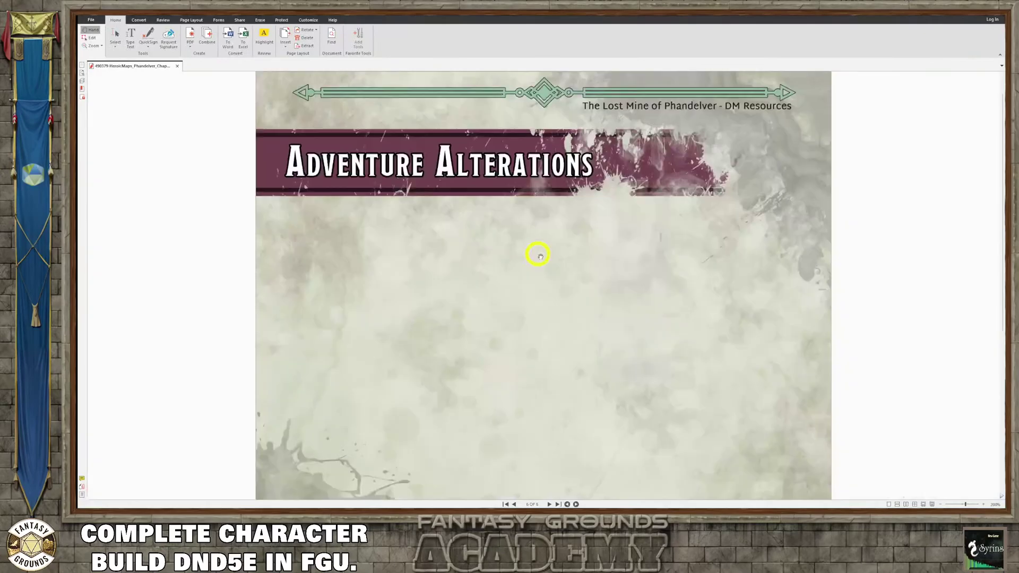
- Skim the Chapter 1 supplement from Adventure Alterations back through the Items and NPCs pages to the Goblin Attackers section
scroll(513, 278, "down", 10)
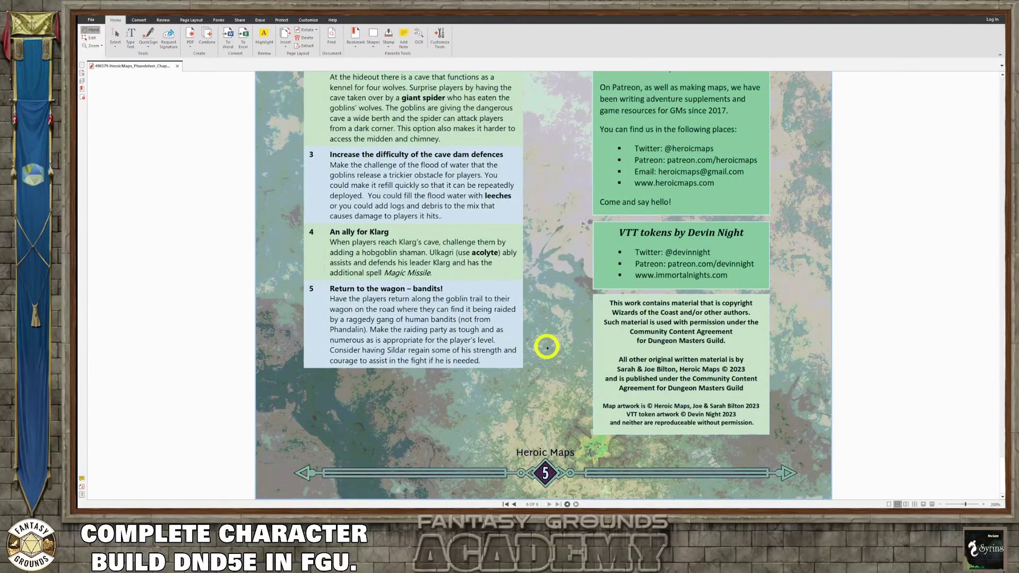
scroll(546, 348, "up", 3)
scroll(547, 347, "up", 8)
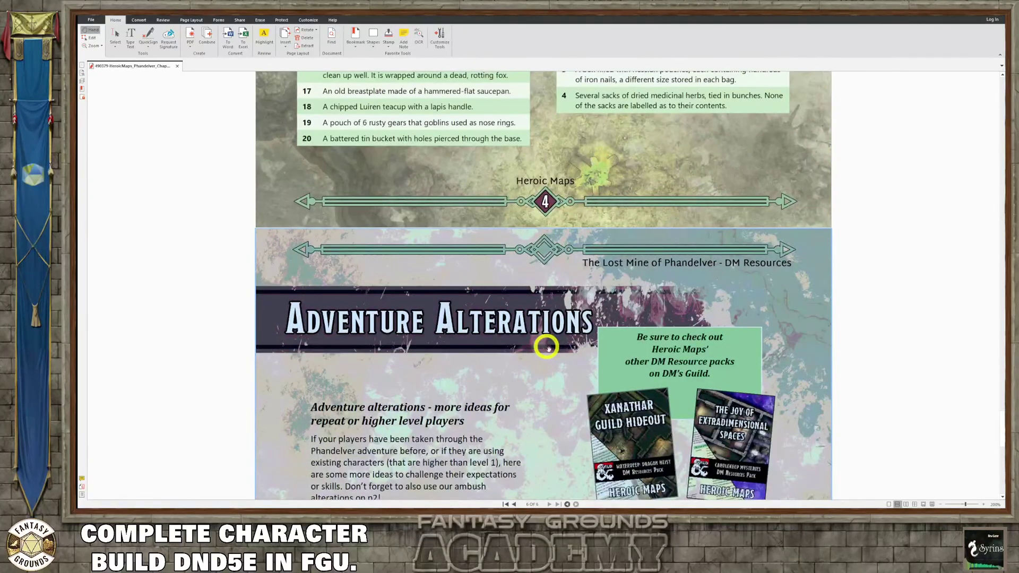
scroll(547, 347, "up", 7)
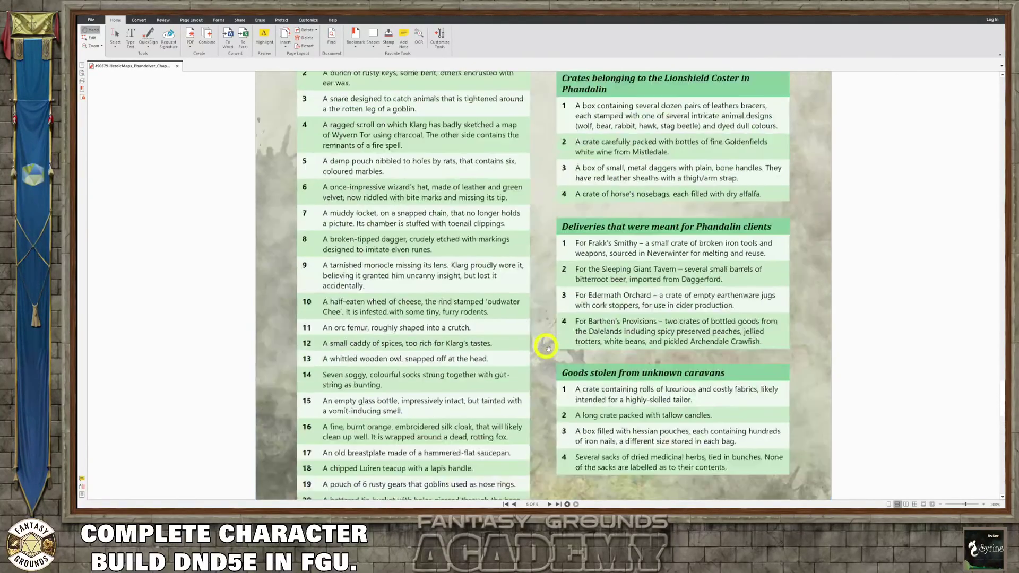
scroll(548, 348, "up", 2)
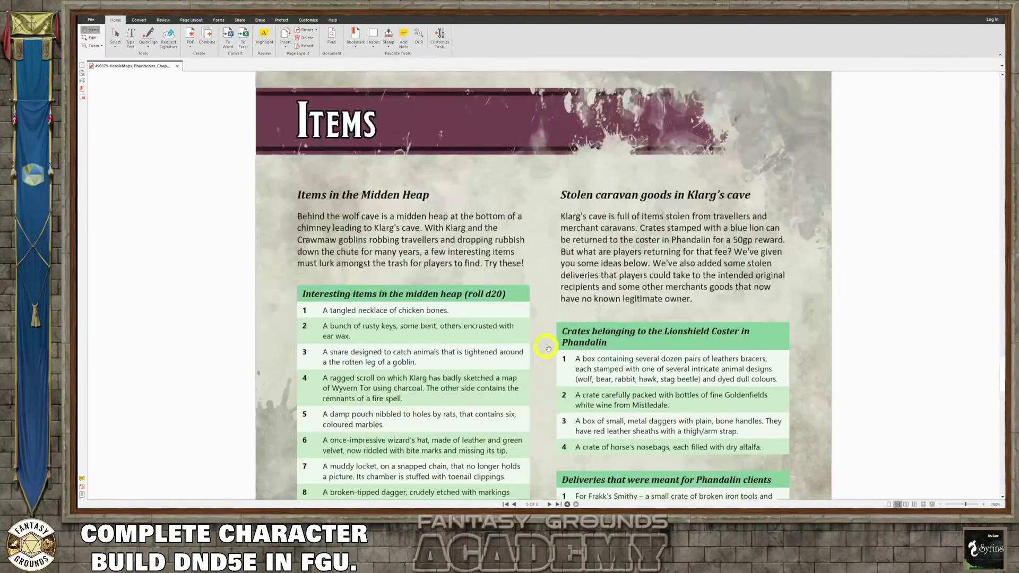
scroll(548, 348, "up", 2)
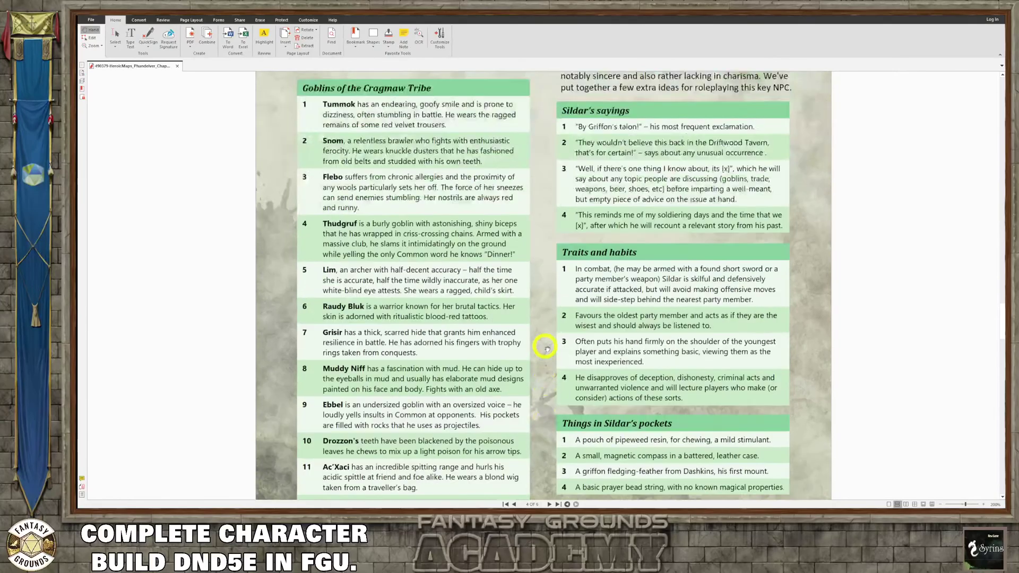
scroll(547, 348, "up", 5)
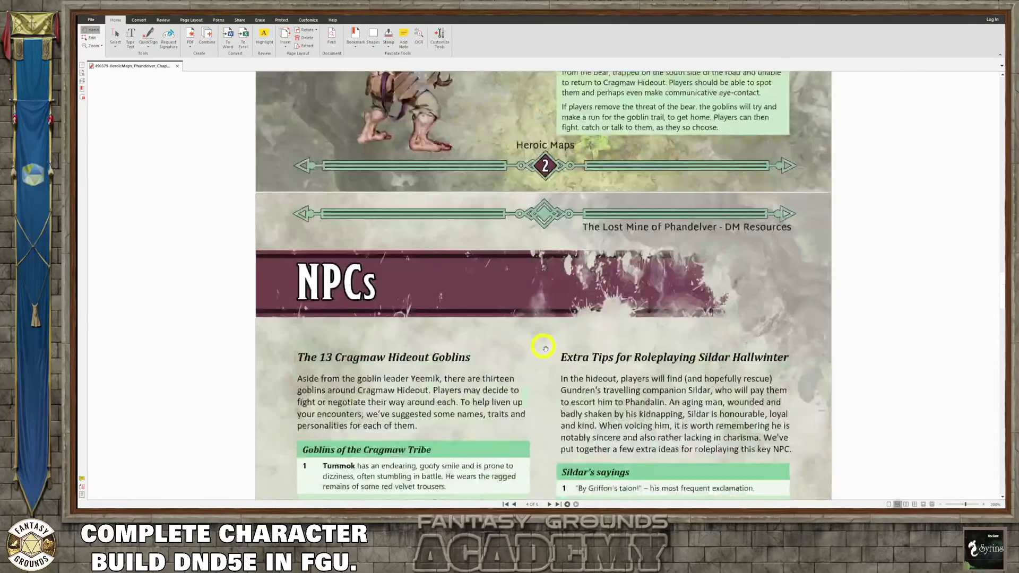
scroll(543, 347, "up", 3)
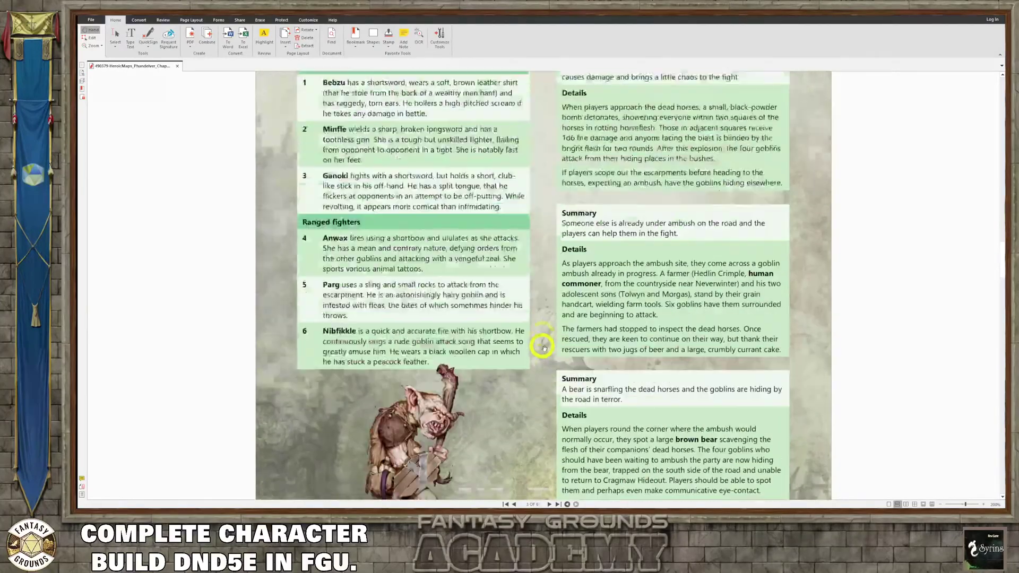
scroll(519, 343, "up", 1)
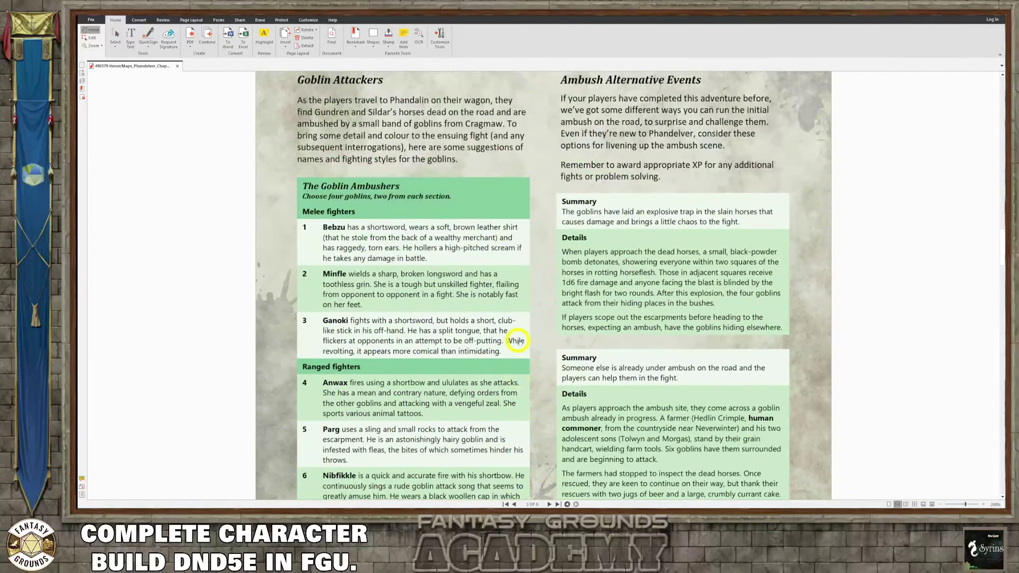
- Review the goblin ambushers and alternative ambush events, plus the NPCs page's Cragmaw goblins and Sildar Hallwinter roleplaying tips
scroll(519, 343, "down", 4)
scroll(519, 343, "down", 1)
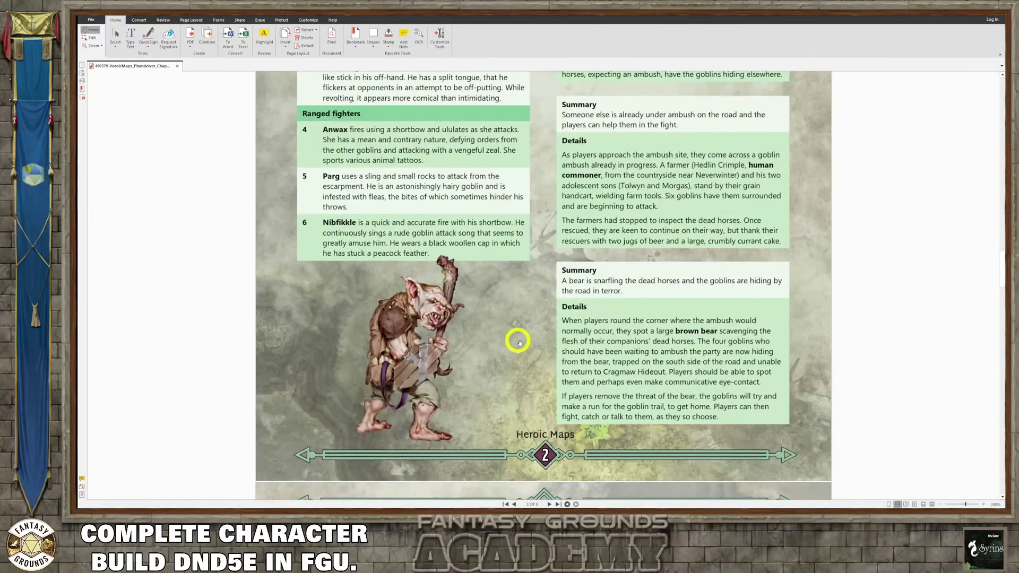
scroll(519, 343, "down", 8)
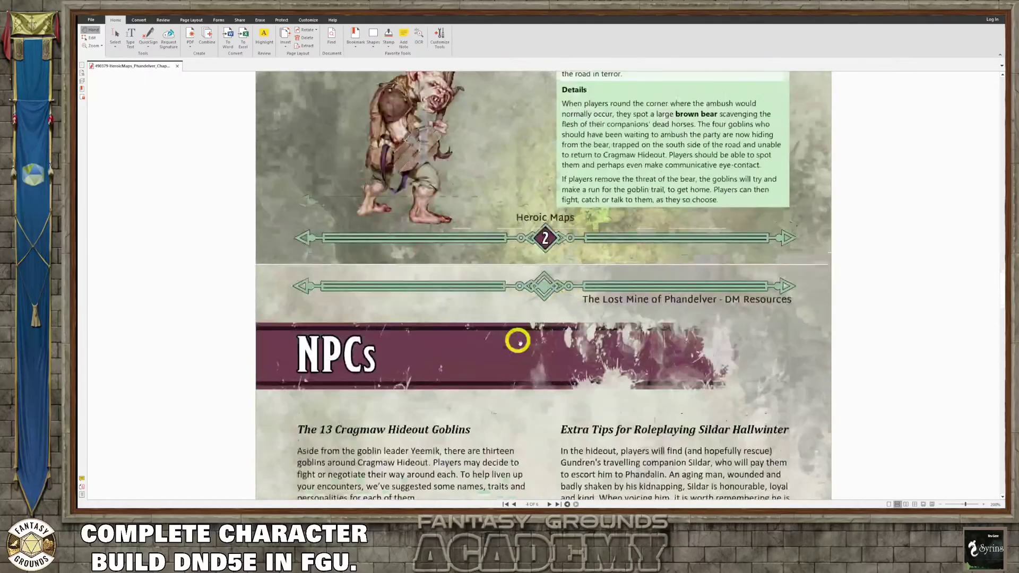
scroll(519, 343, "down", 1)
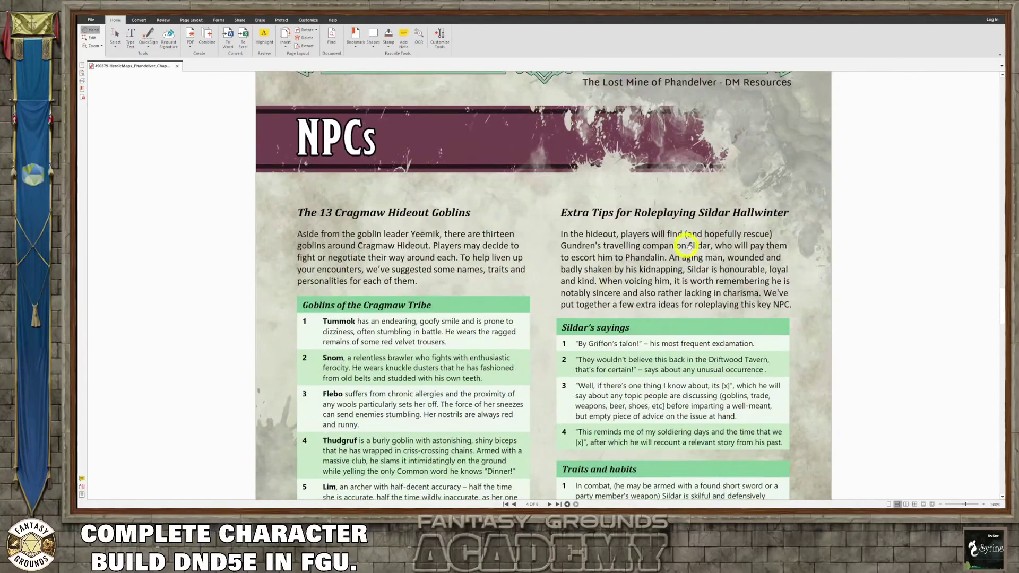
scroll(472, 269, "down", 2)
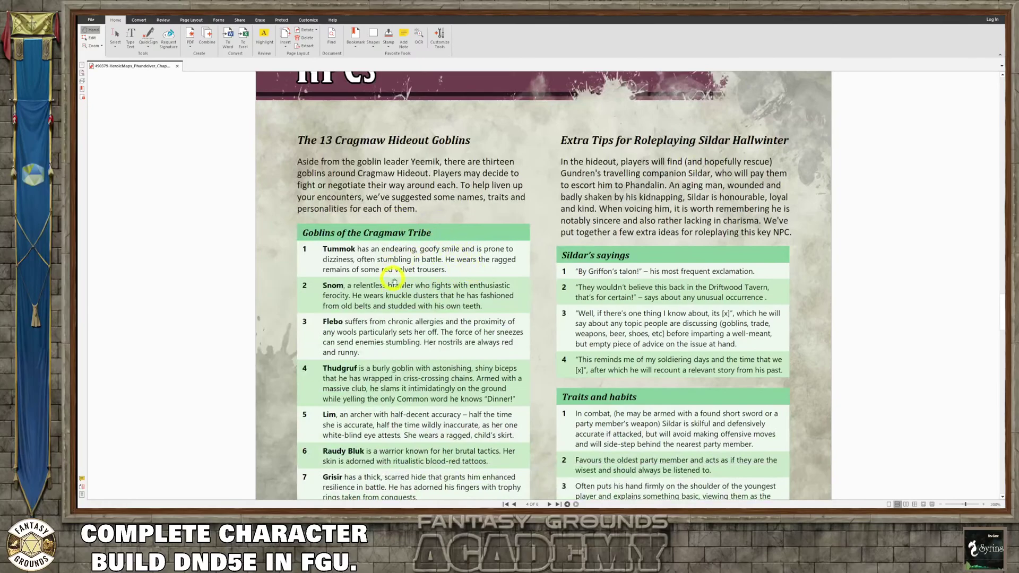
scroll(394, 281, "down", 2)
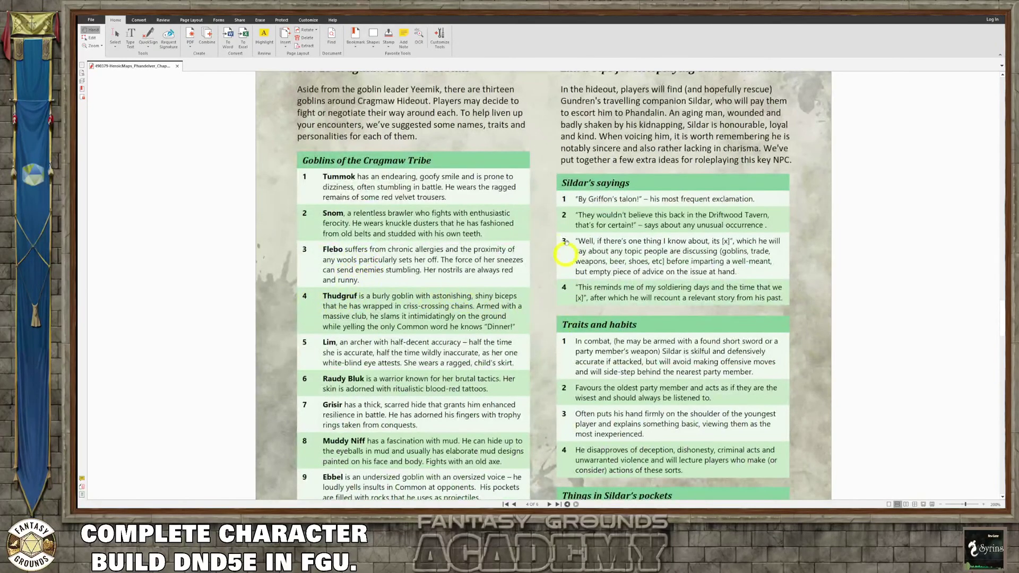
scroll(583, 338, "down", 2)
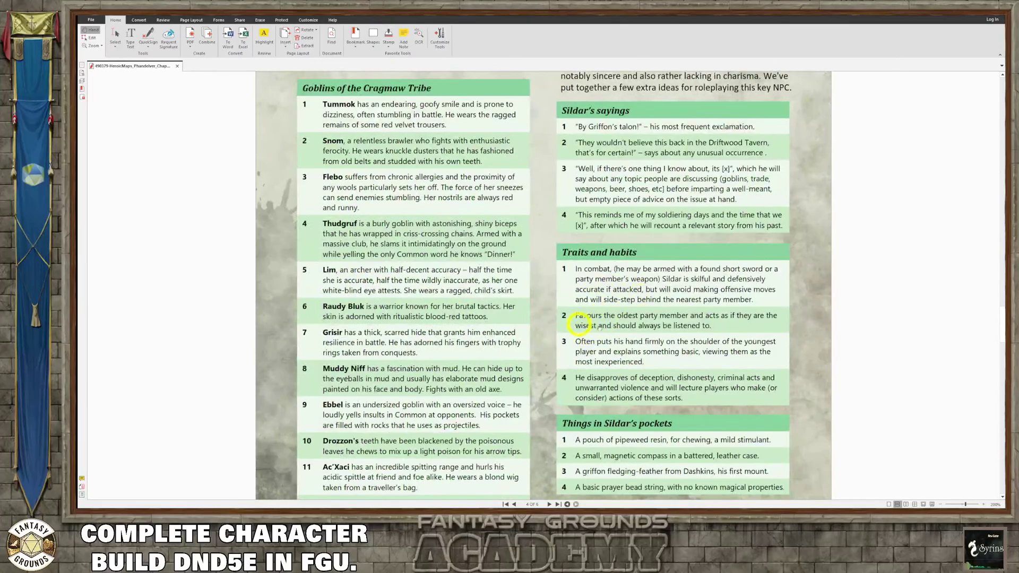
- Read the rest of the Chapter 1 supplement, from Sildar's traits, pockets and concerns through the Items tables to Adventure Alterations
scroll(578, 323, "down", 3)
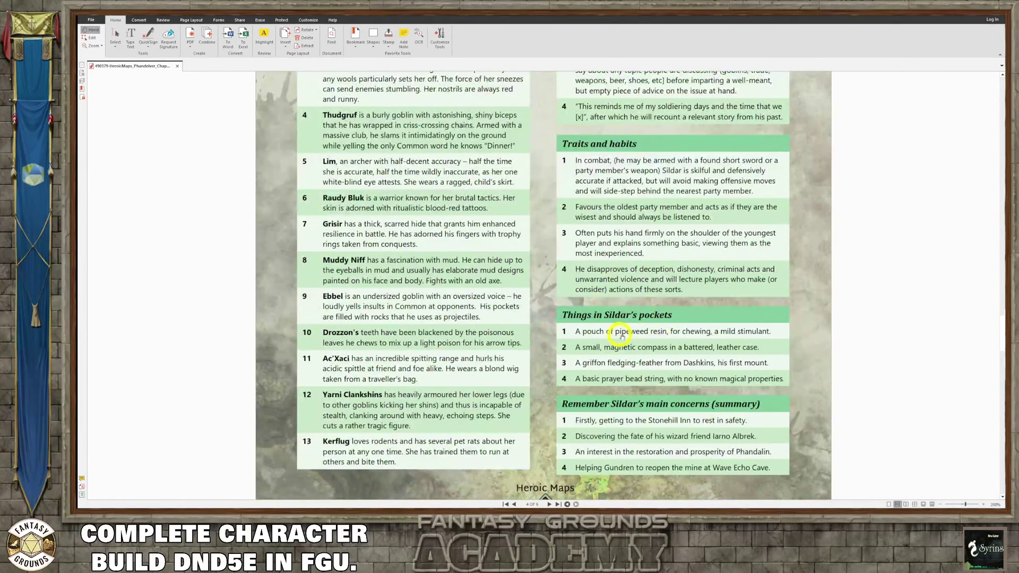
scroll(621, 336, "down", 1)
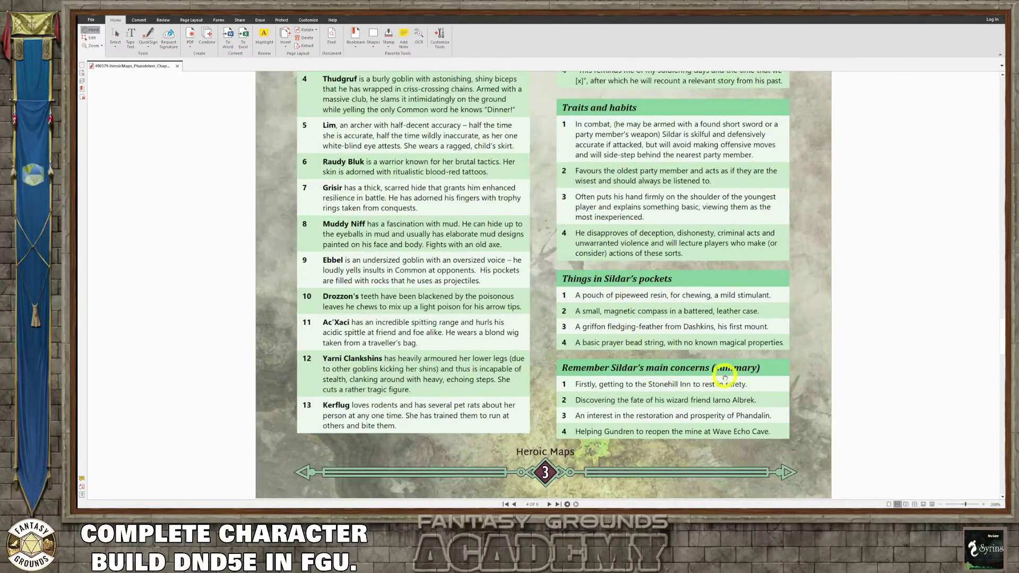
scroll(584, 363, "down", 1)
scroll(583, 363, "down", 11)
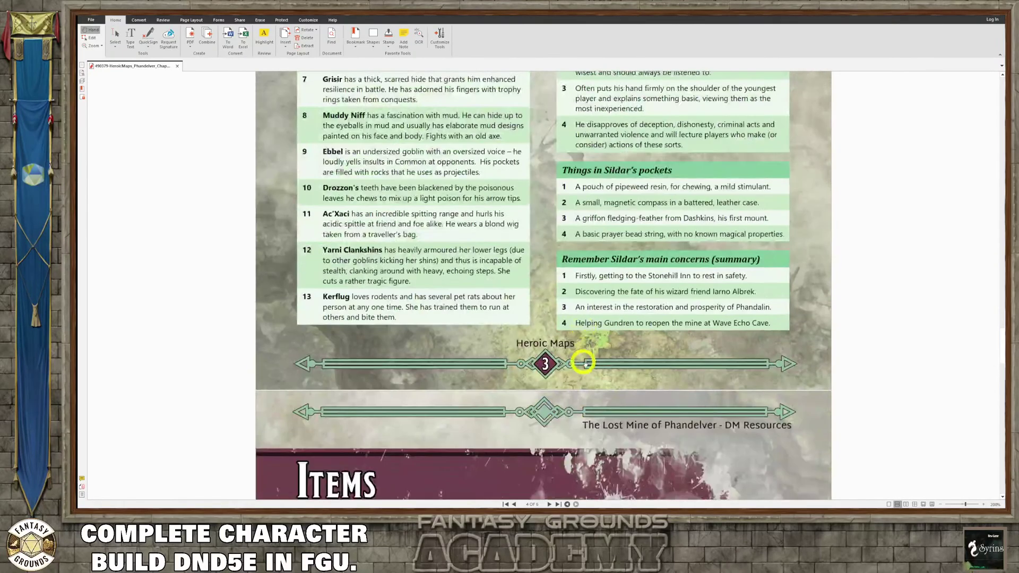
scroll(582, 363, "down", 1)
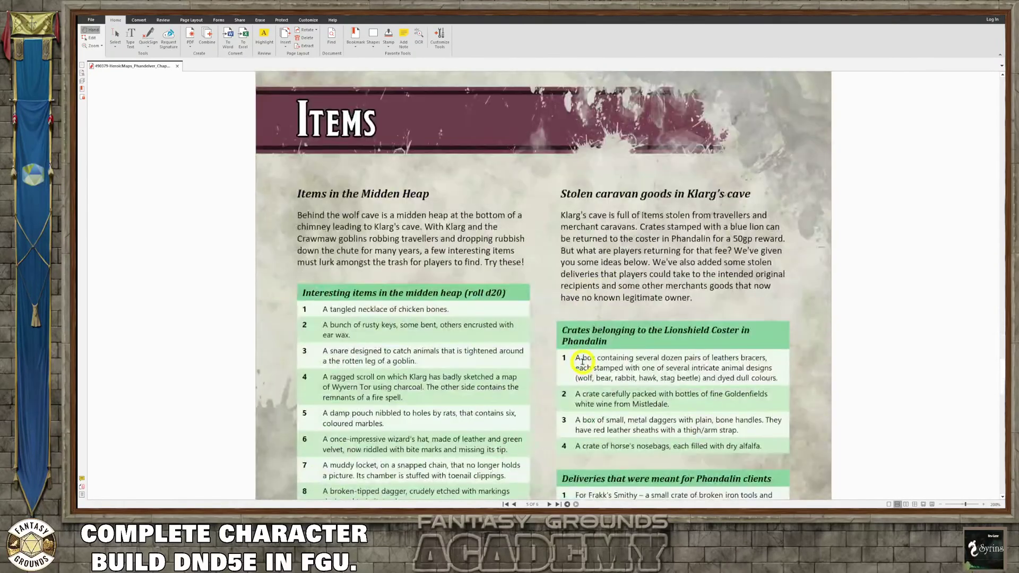
scroll(582, 363, "down", 9)
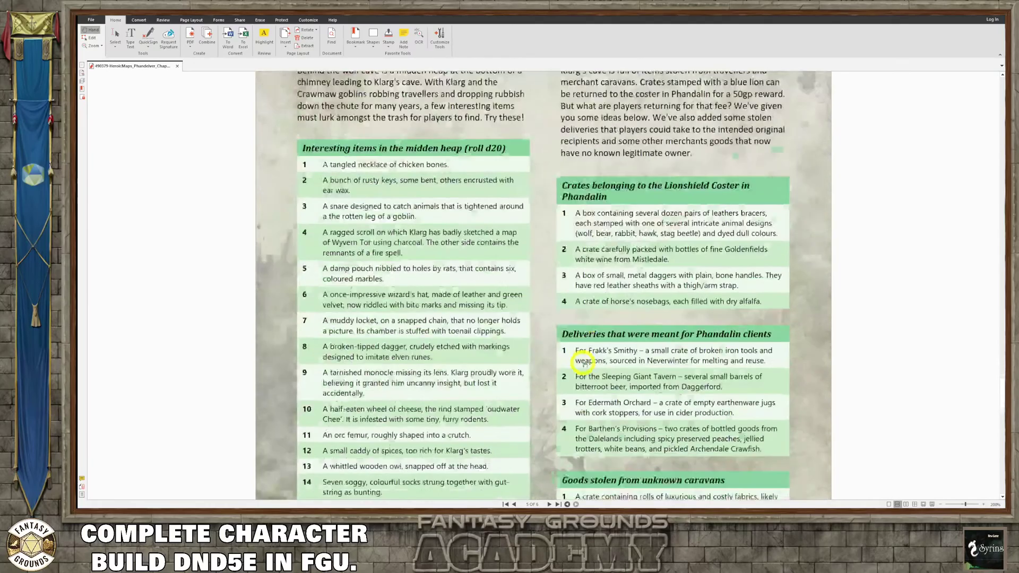
scroll(583, 362, "down", 2)
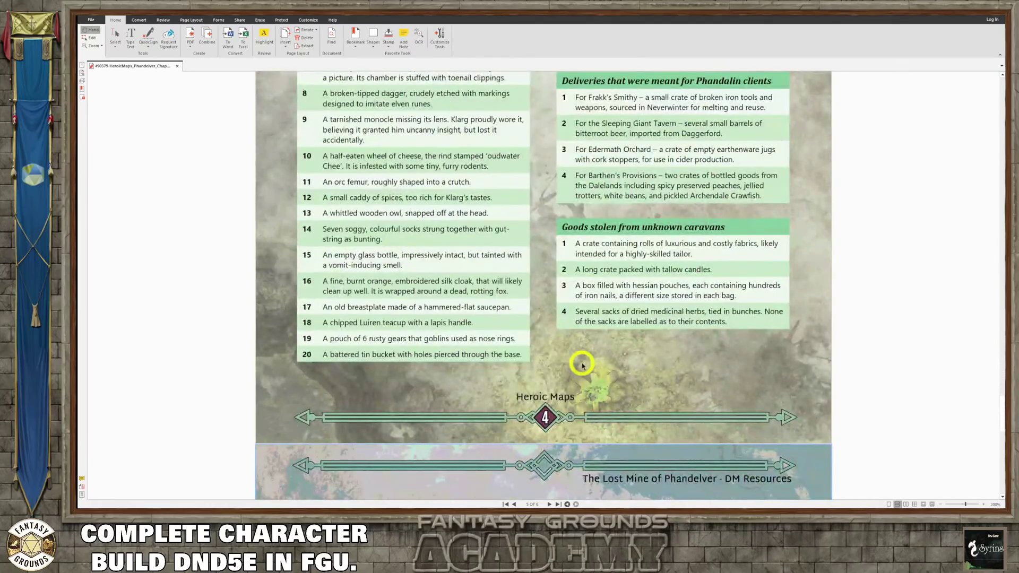
scroll(582, 365, "down", 7)
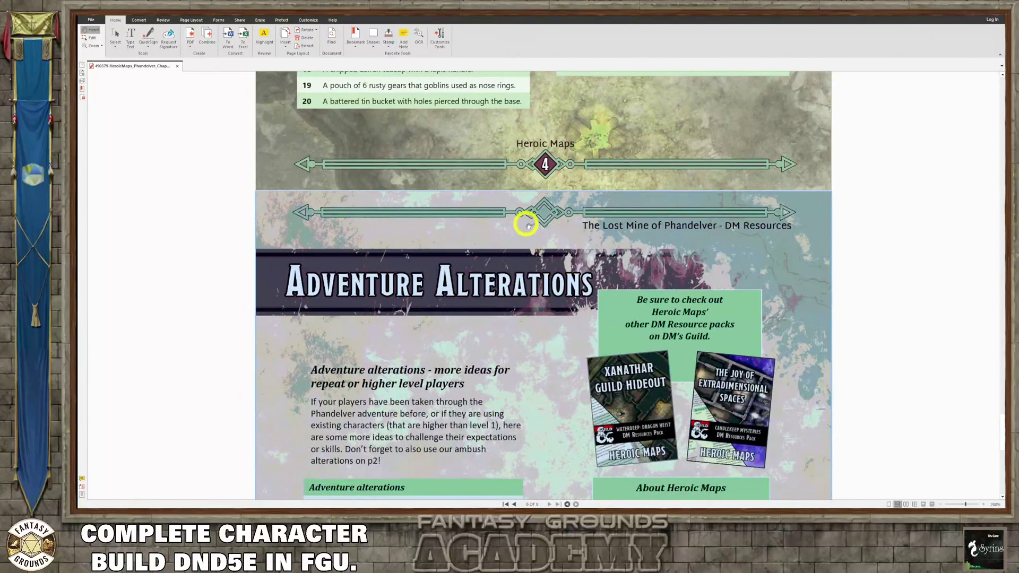
scroll(525, 223, "up", 1)
- Close the Chapter 1 supplement and open the Phandelver Chapter 2 DM supplement PDF from the PDF Guides folder
left_click(177, 65)
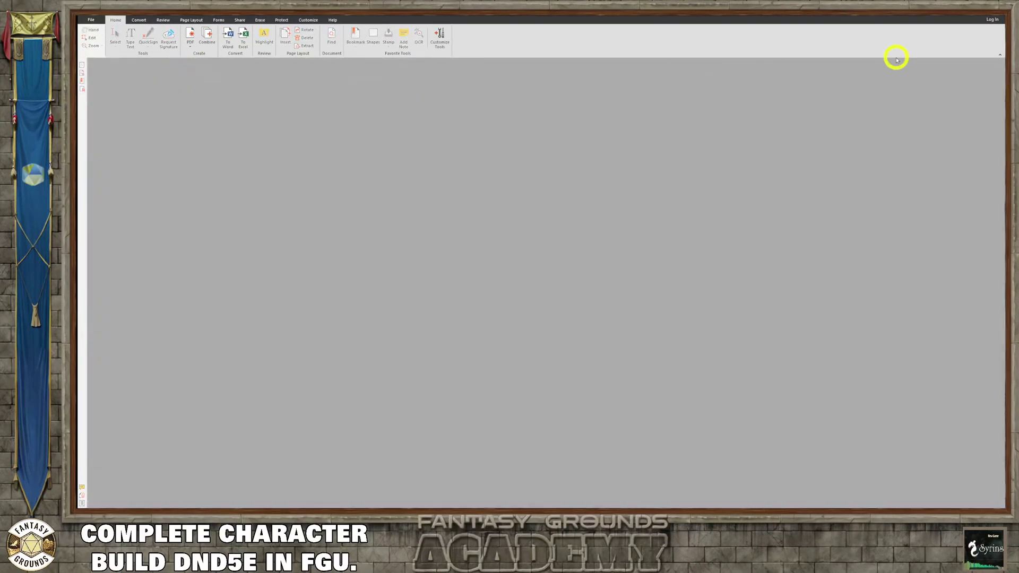
left_click(973, 12)
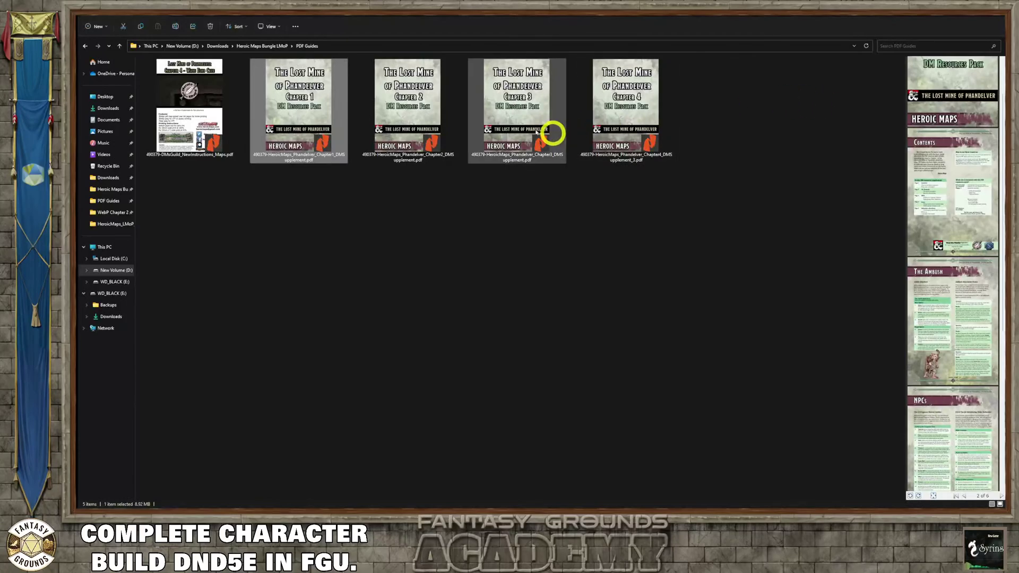
double_click(409, 138)
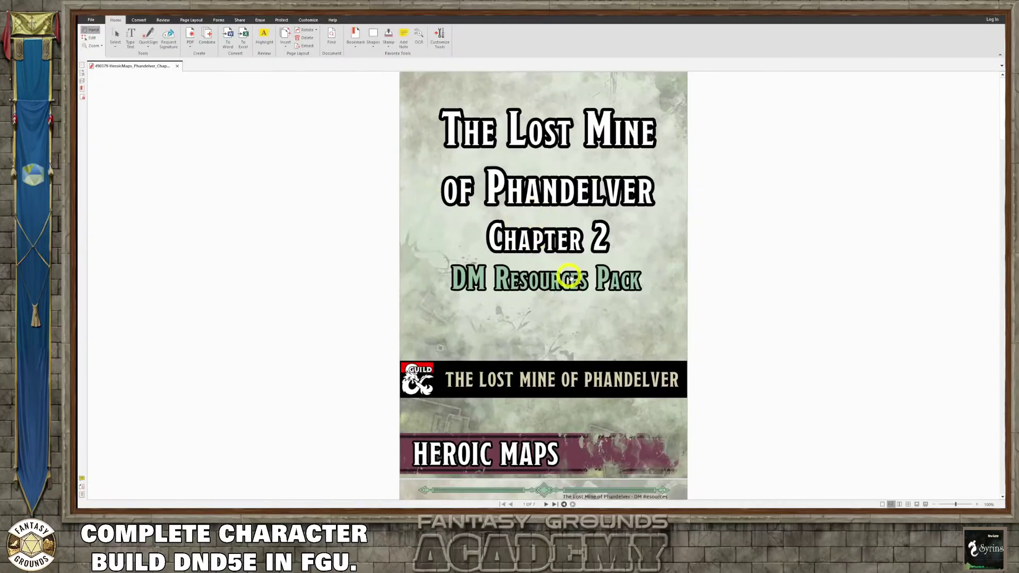
- Review the Chapter 2 supplement's Contents page, including its page list and the maps and tokens included in the pack
scroll(569, 277, "down", 5)
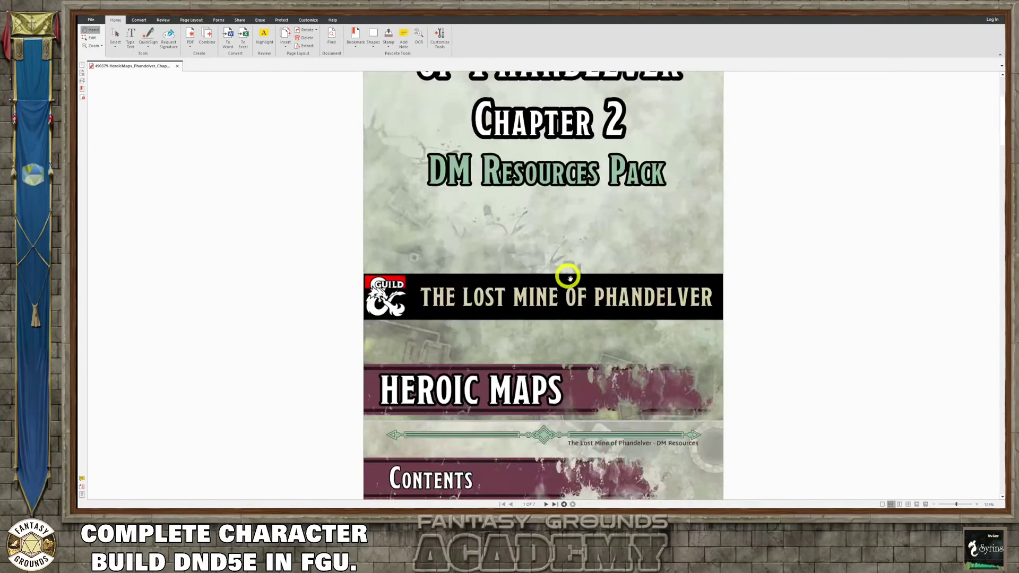
scroll(569, 277, "down", 5)
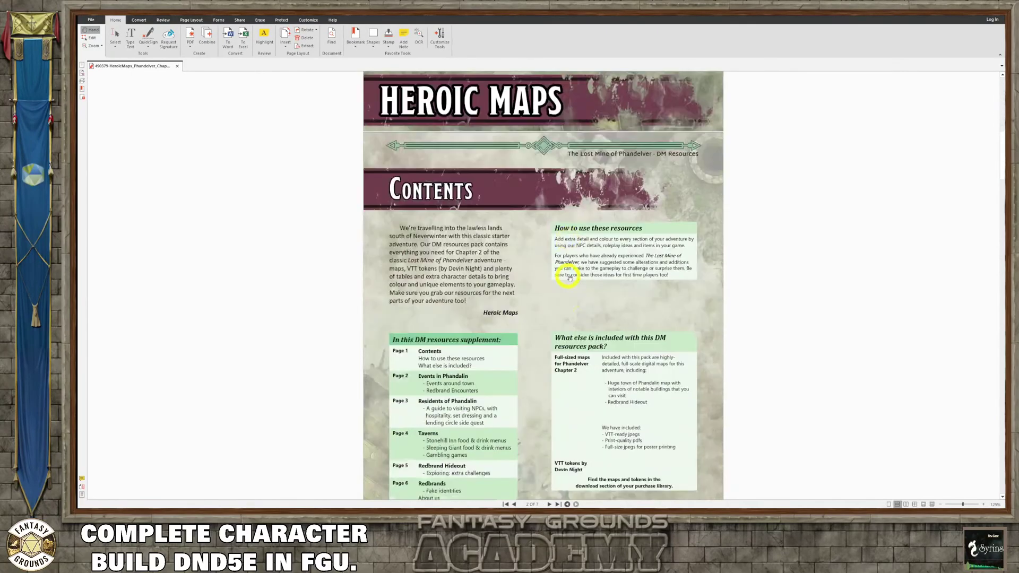
scroll(569, 277, "down", 3)
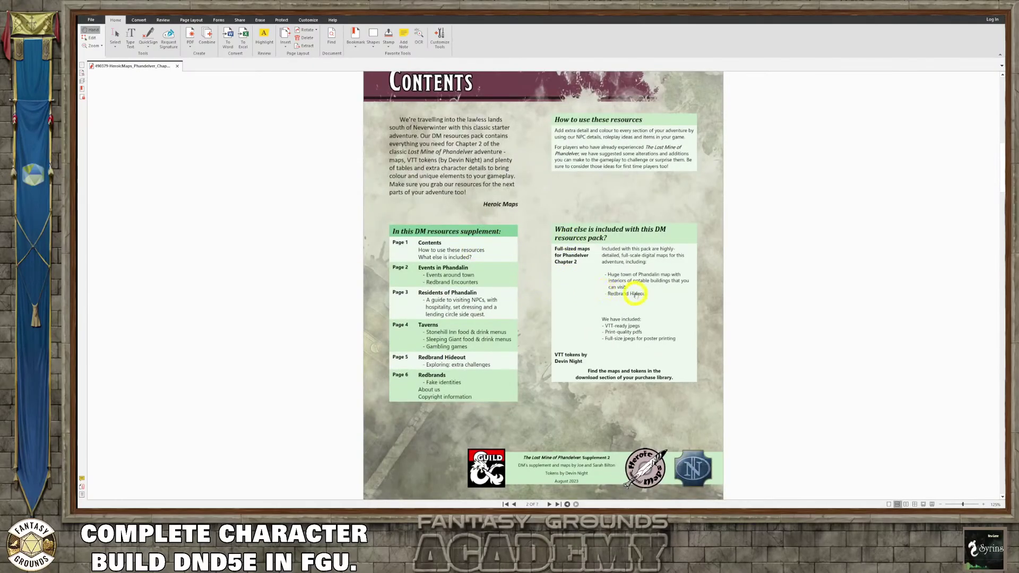
scroll(605, 320, "down", 2)
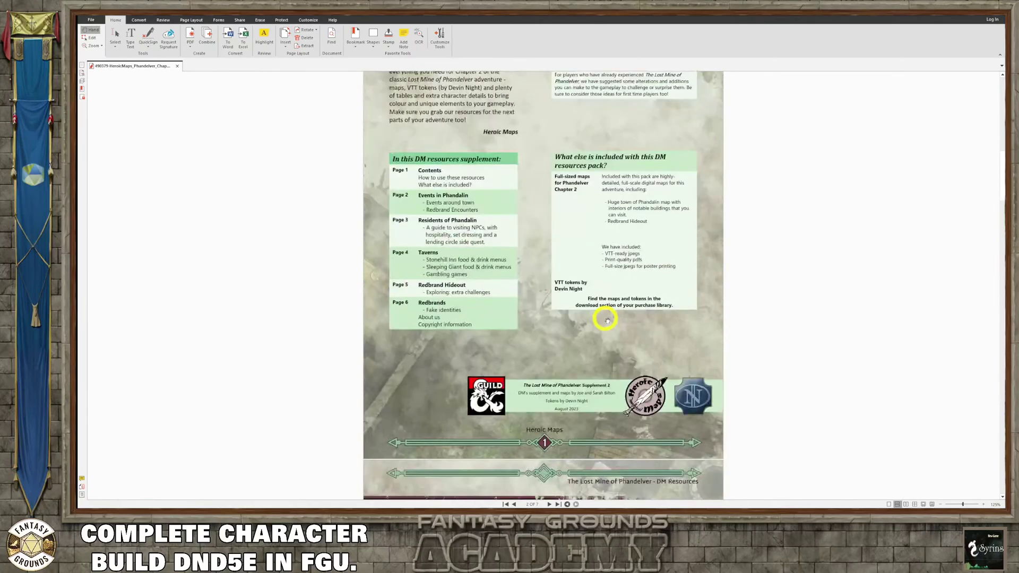
- Read the Events in Phandalin page, covering the events around town and the three Redbrand town encounters
scroll(544, 305, "down", 3)
scroll(547, 310, "down", 4)
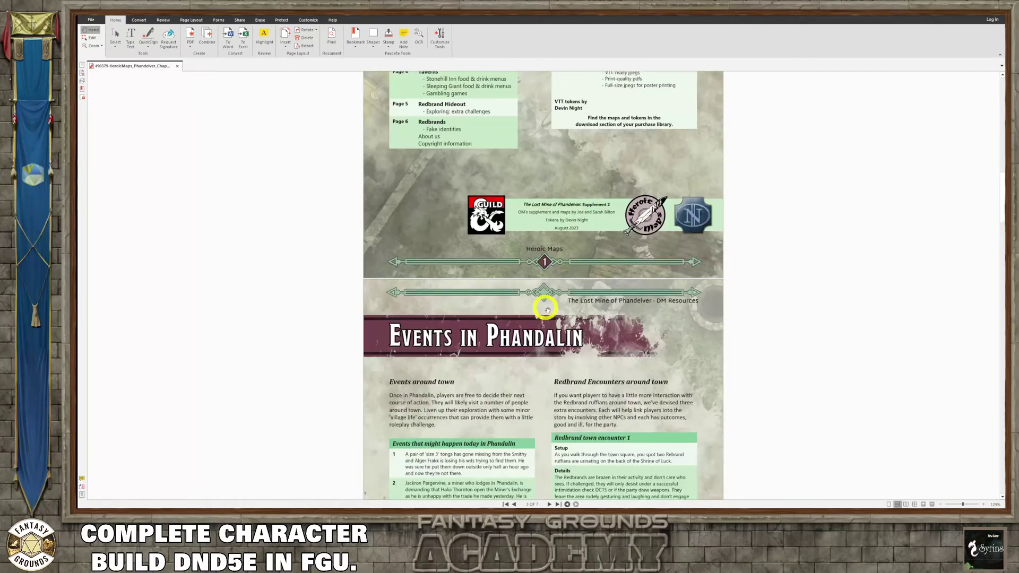
scroll(547, 310, "down", 3)
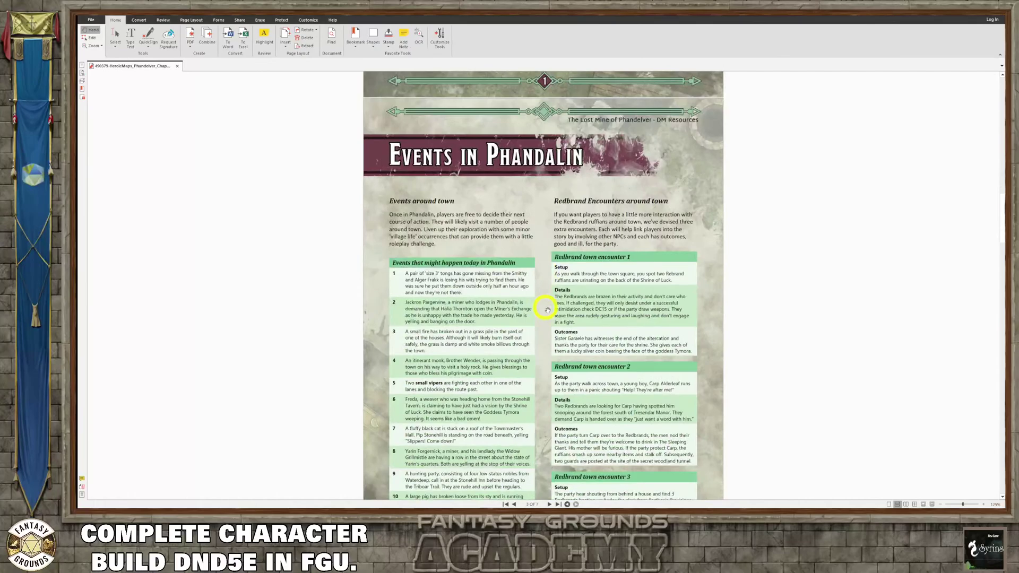
scroll(548, 310, "down", 2)
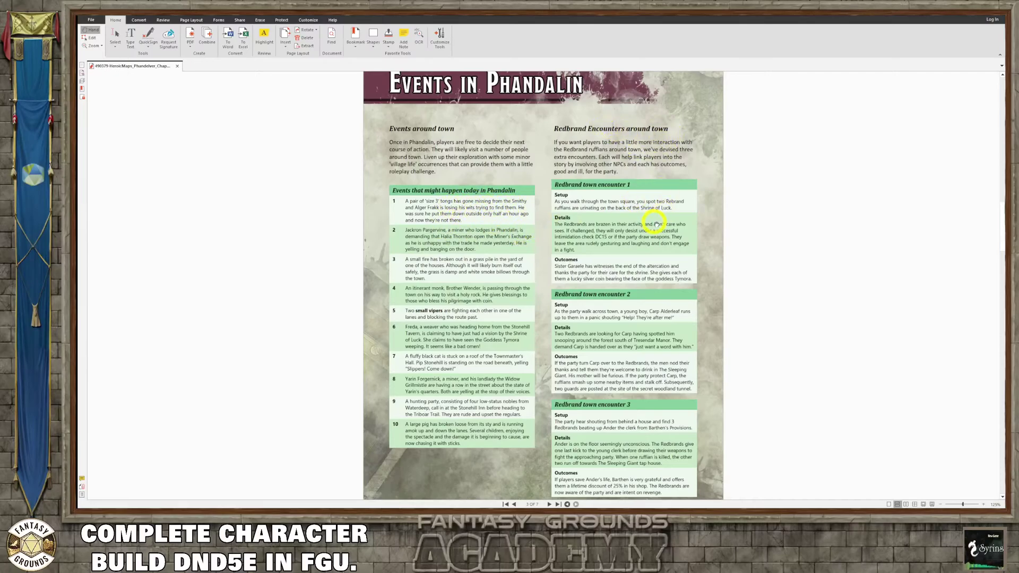
scroll(654, 222, "down", 1)
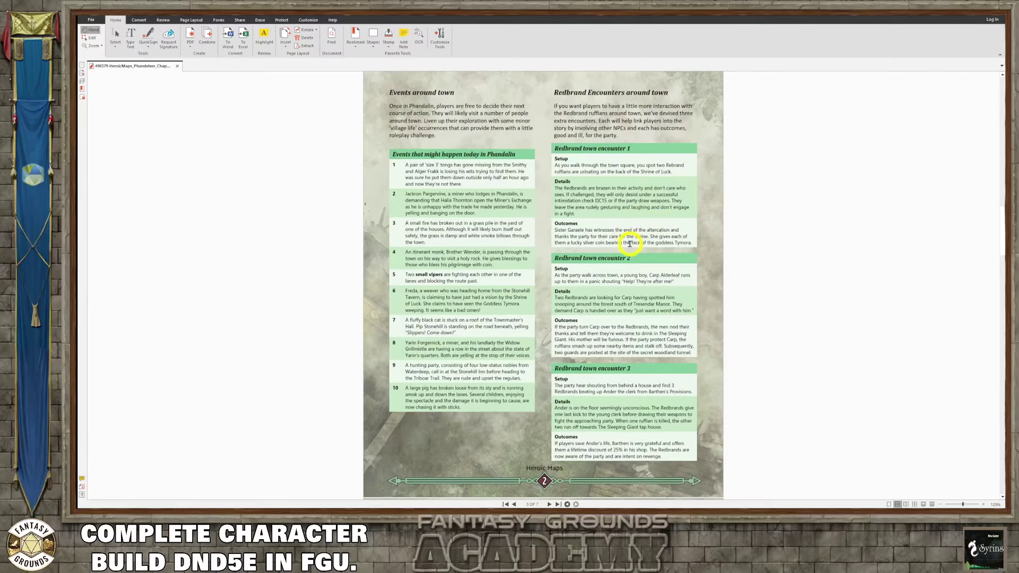
scroll(630, 243, "down", 1)
- Study the Residents of Phandalin page, examining each building's hospitality, set dressing, side quest and lending circle task
scroll(610, 239, "down", 8)
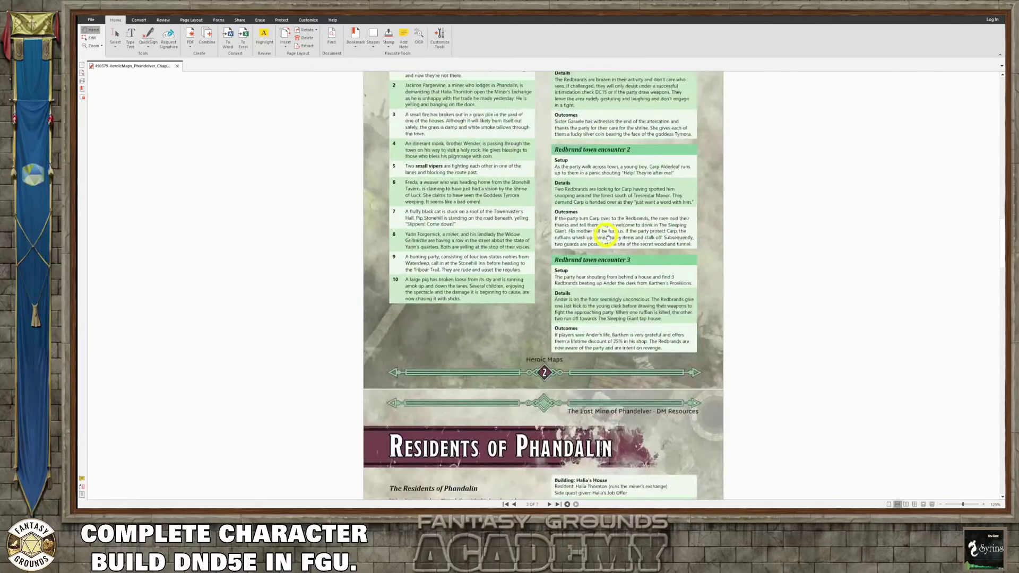
scroll(606, 240, "down", 2)
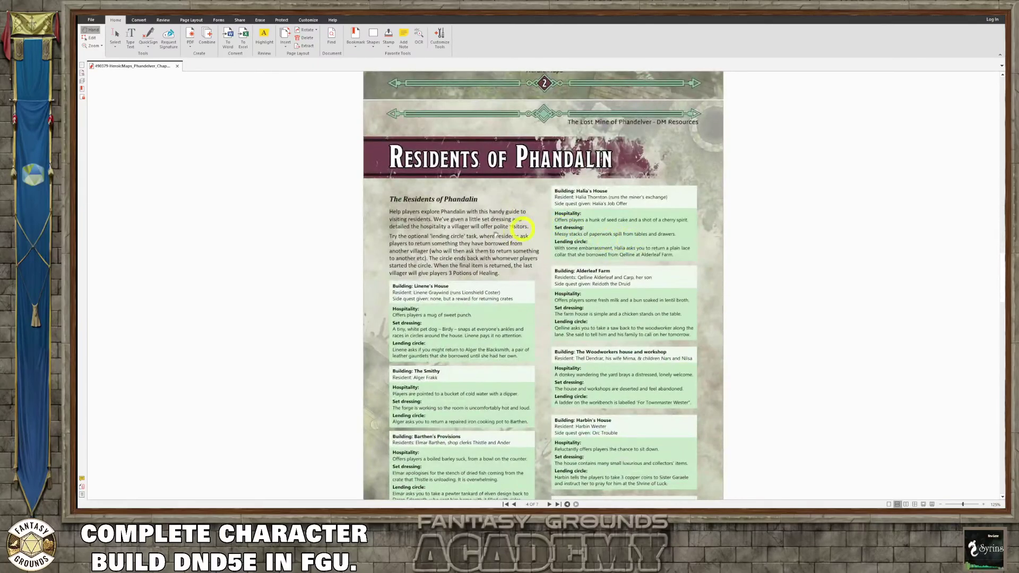
scroll(495, 241, "down", 1)
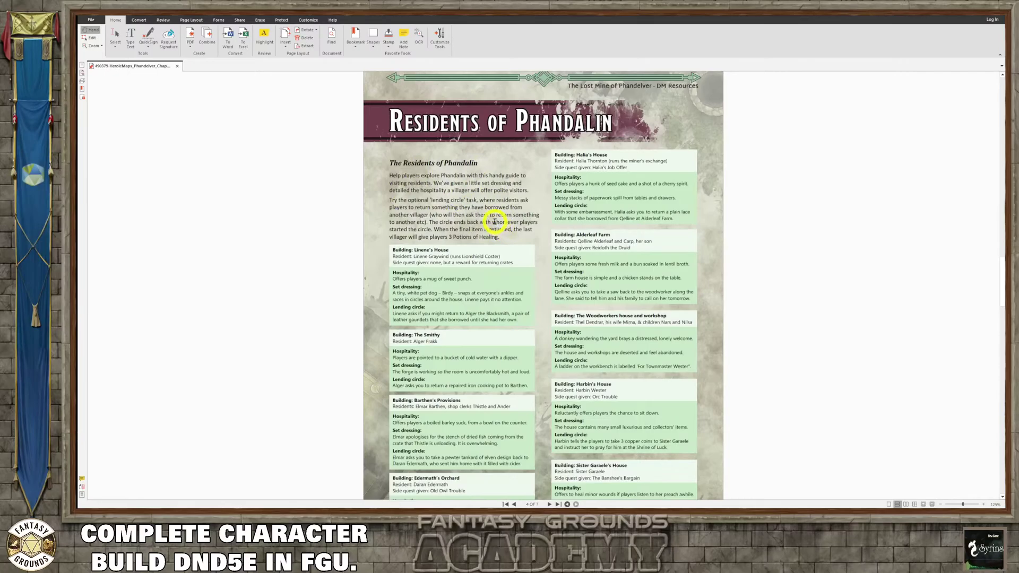
scroll(494, 221, "down", 1)
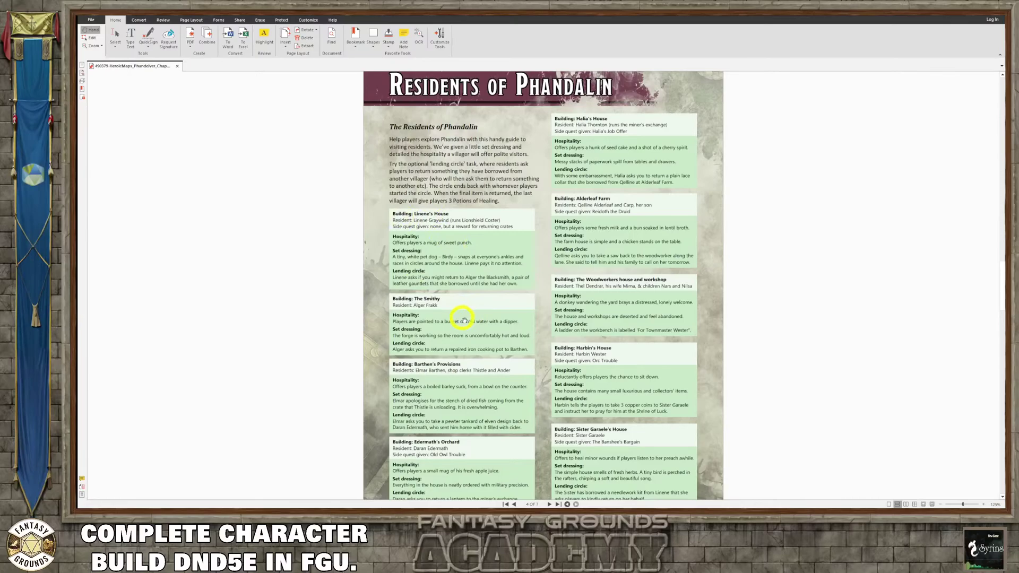
scroll(462, 320, "down", 1)
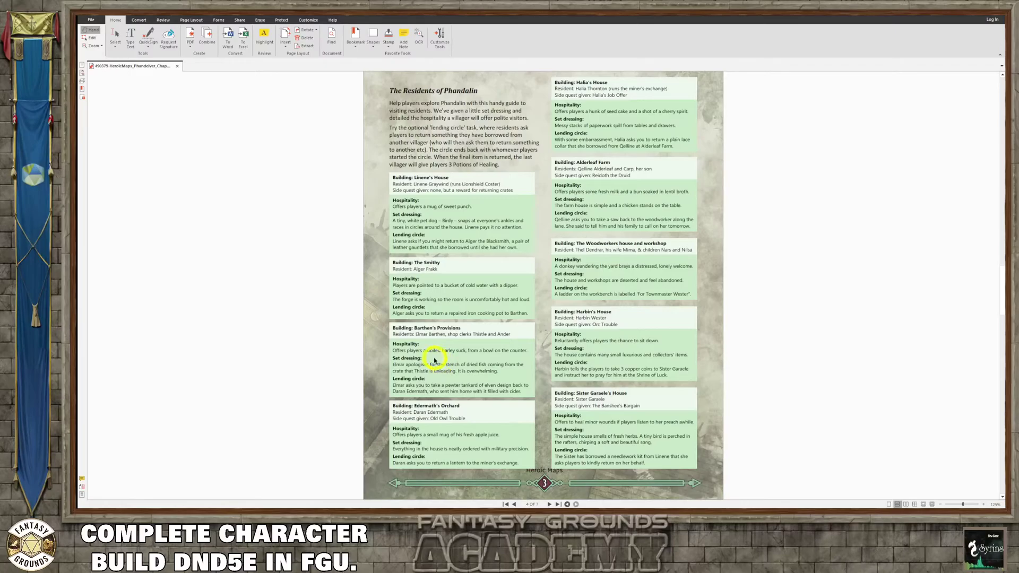
scroll(446, 388, "down", 3)
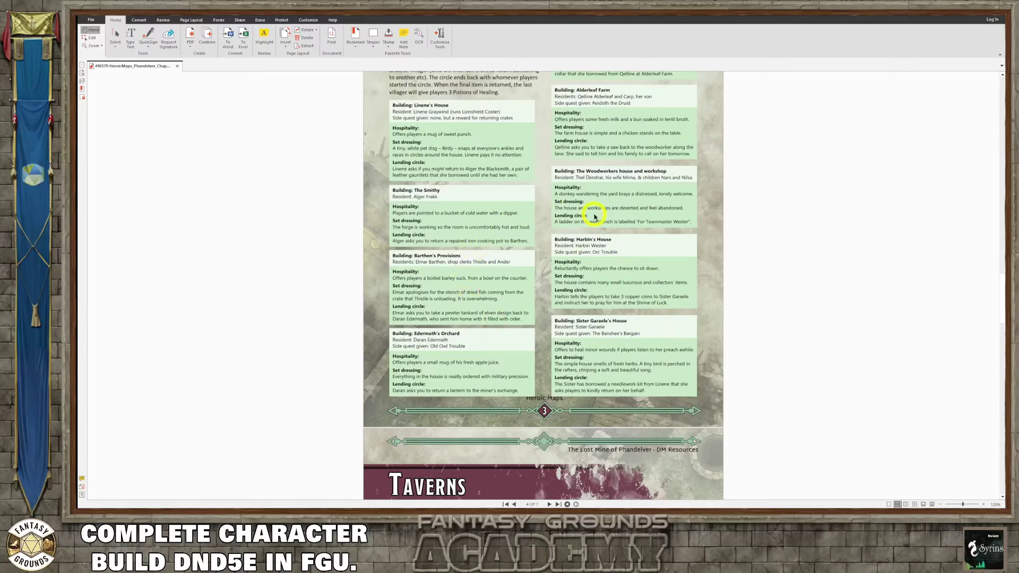
scroll(499, 345, "up", 1)
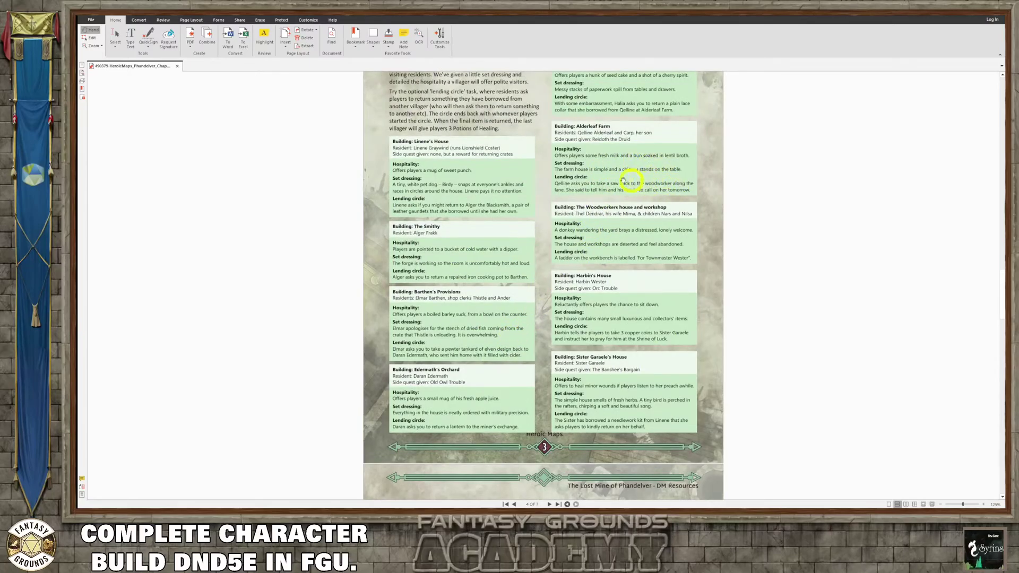
scroll(616, 185, "up", 2)
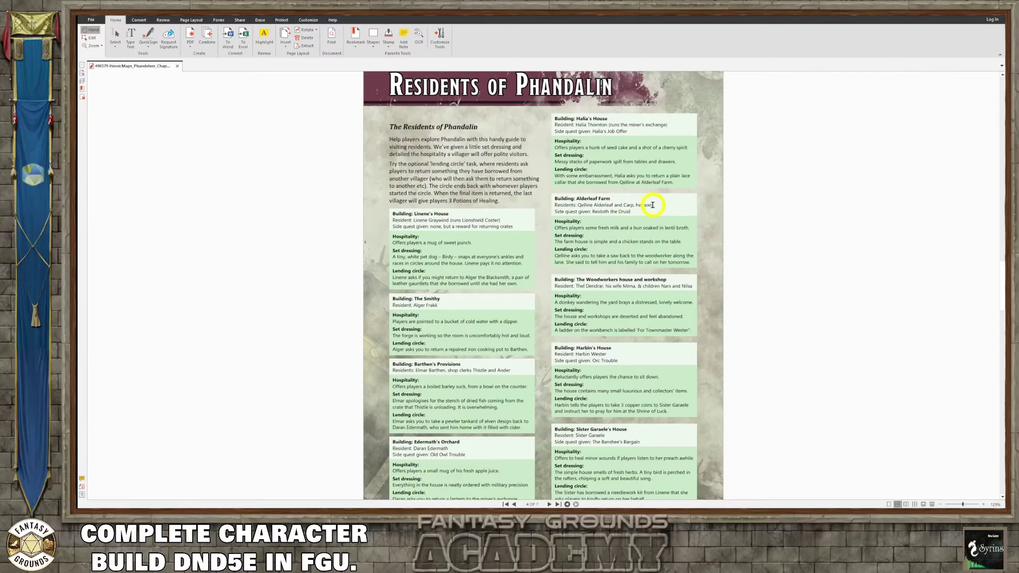
- Review the Taverns page's food and drink menus for the Stonehill Inn and Sleeping Giant, plus the gambling games
scroll(653, 205, "down", 7)
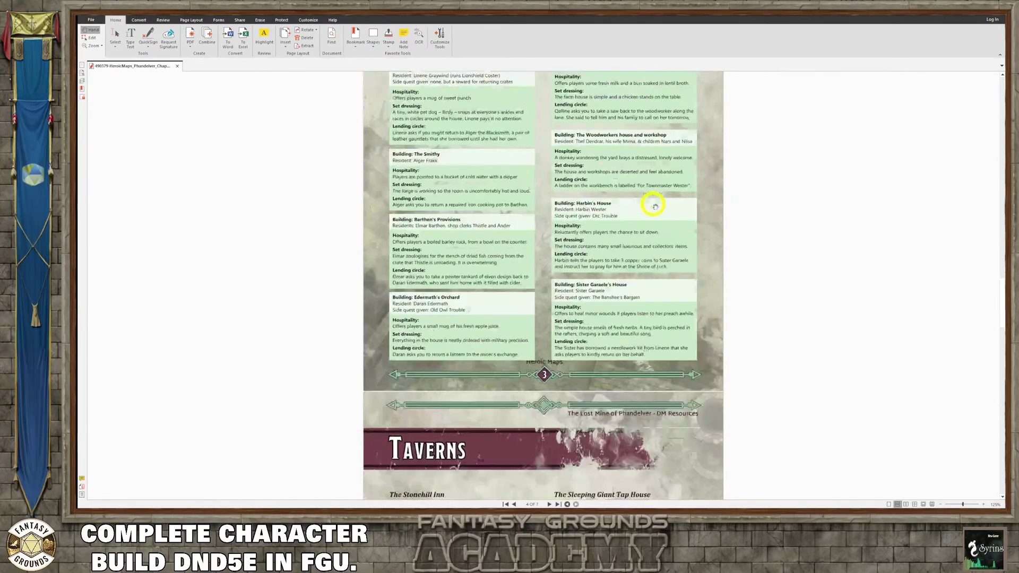
scroll(654, 206, "down", 5)
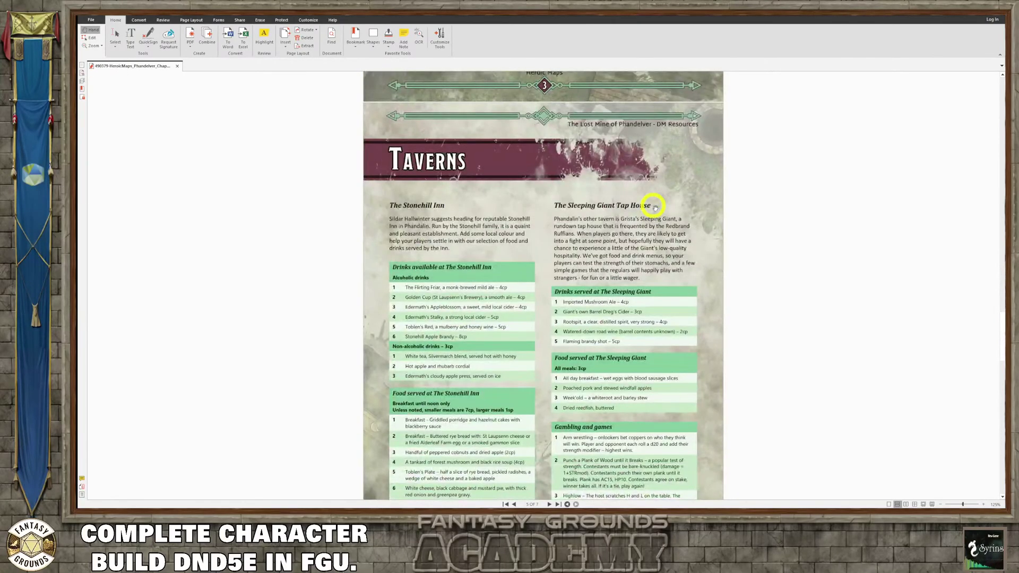
scroll(654, 207, "down", 1)
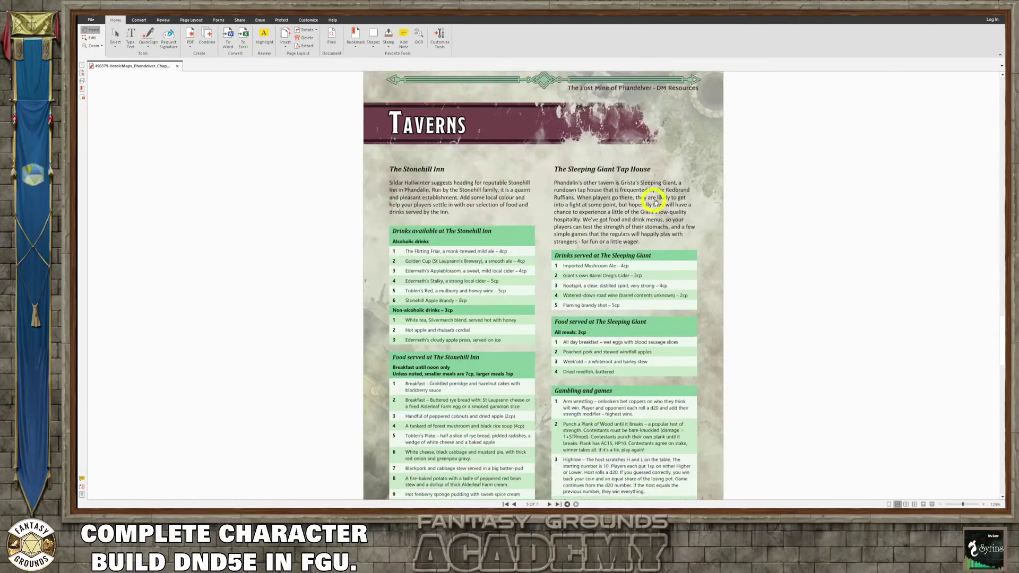
scroll(655, 205, "down", 1)
scroll(655, 203, "down", 1)
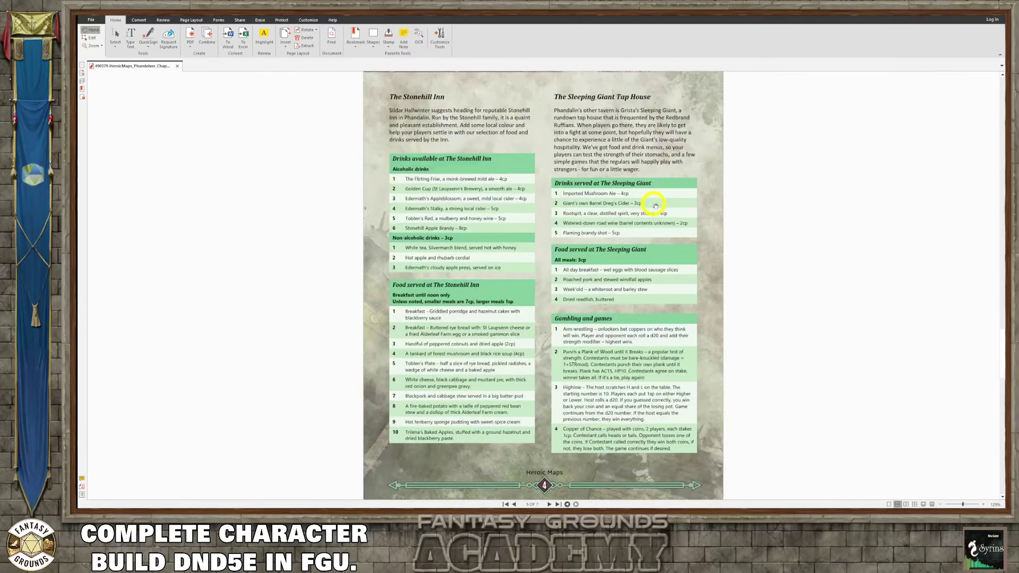
- Examine the Redbrand Hideout page's numbered map and the extra ideas for the rooms beneath Tresendar Manor
scroll(655, 206, "down", 9)
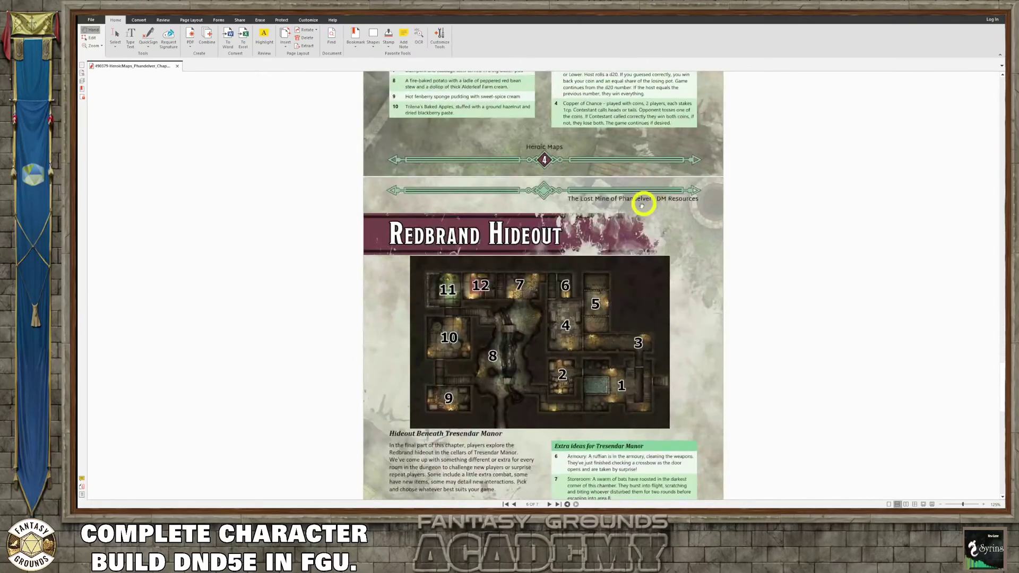
scroll(642, 205, "down", 3)
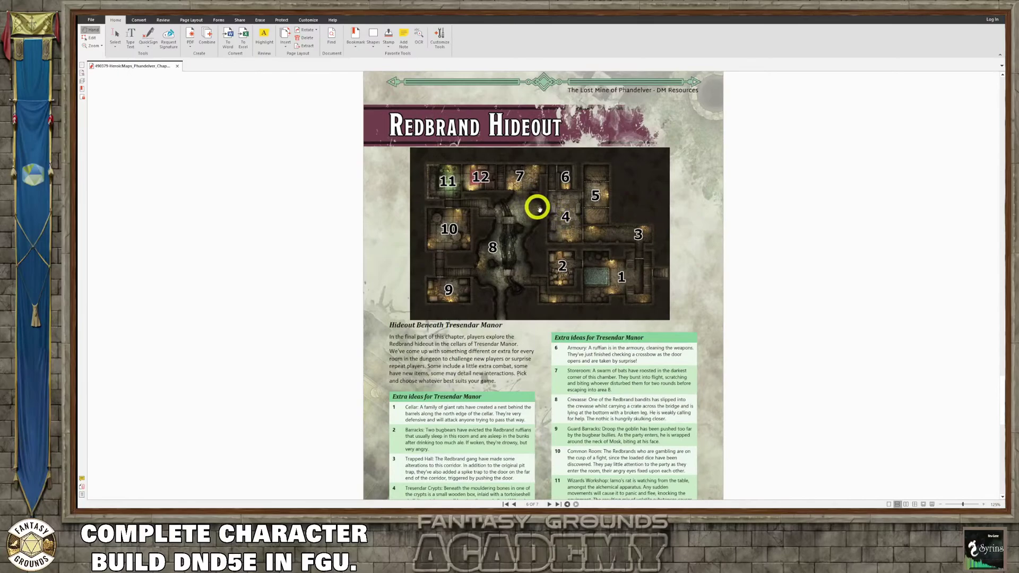
scroll(539, 208, "down", 3)
scroll(538, 209, "down", 1)
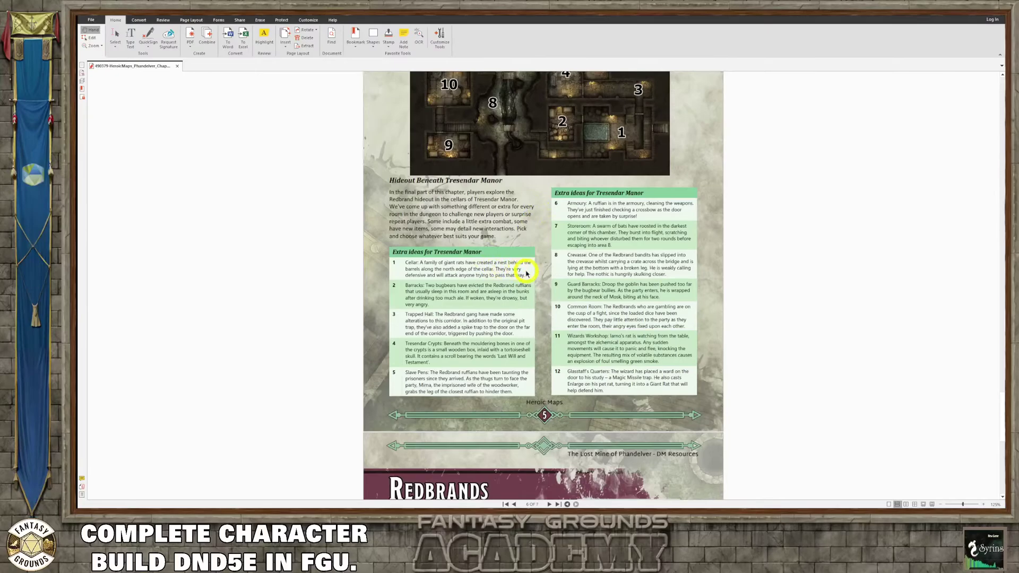
scroll(455, 295, "up", 1)
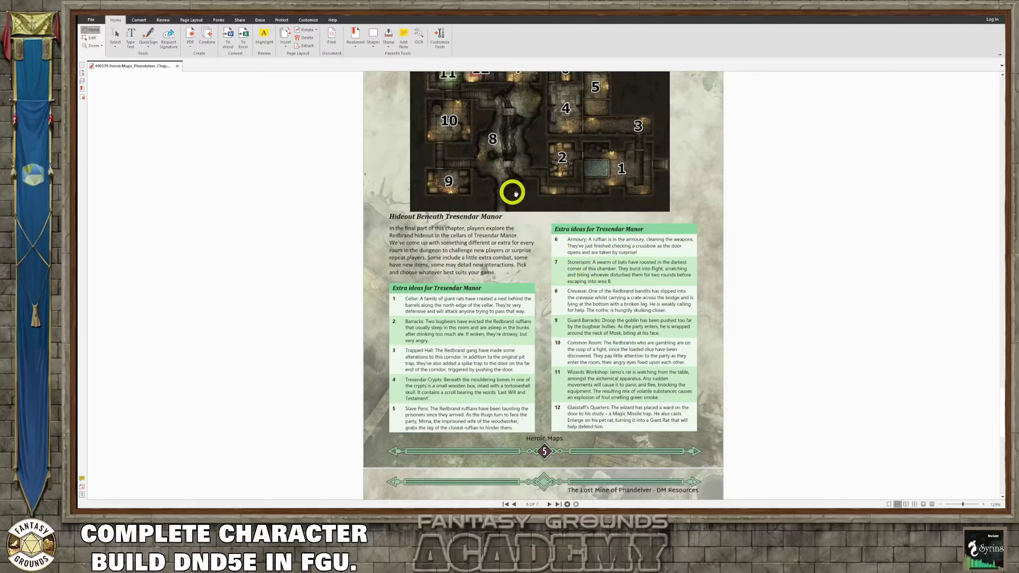
scroll(515, 195, "up", 2)
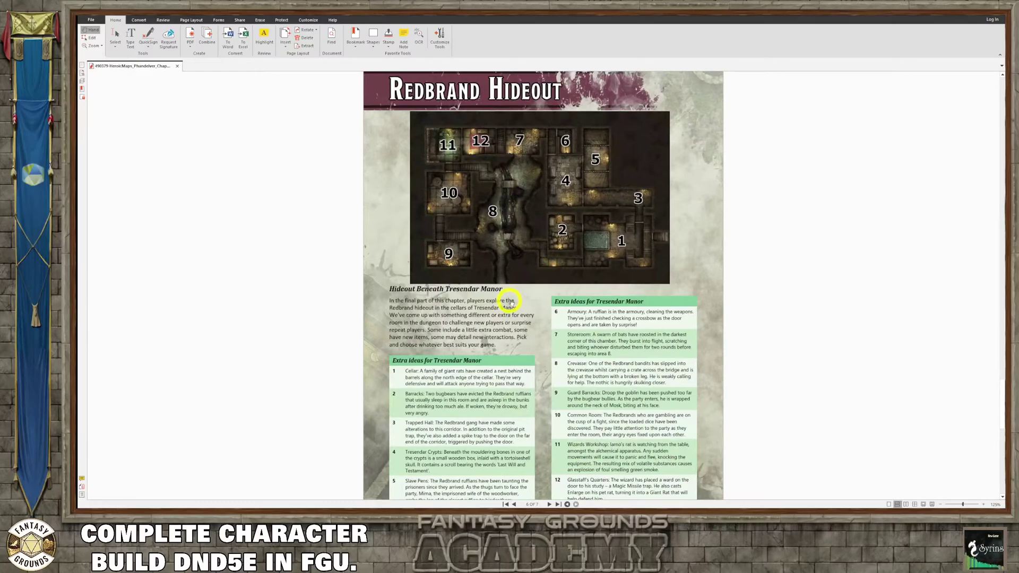
- Read the extra room ideas on the Redbrand Hideout page and the fake identities on the Redbrands page
scroll(510, 301, "down", 1)
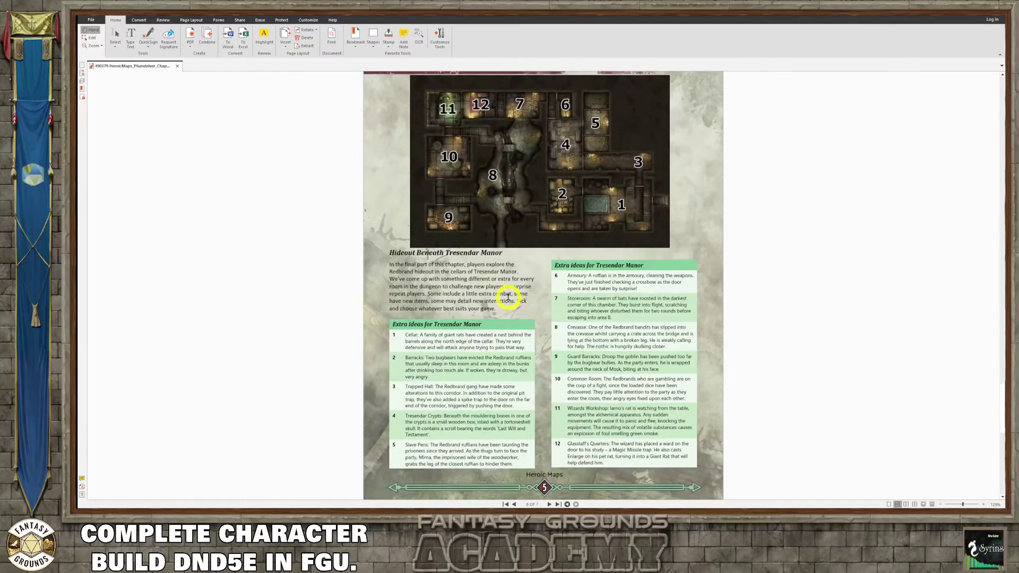
scroll(508, 297, "down", 1)
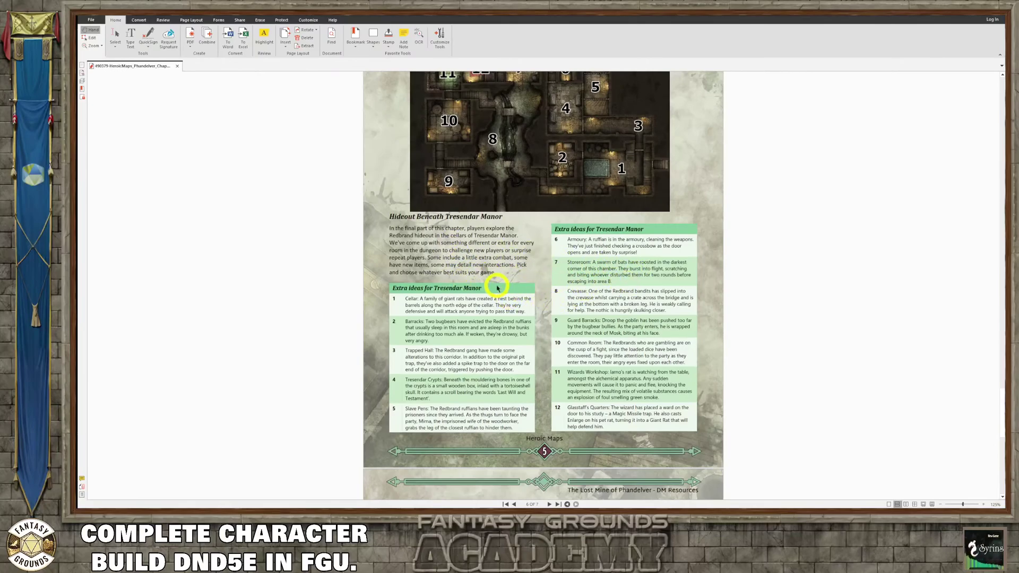
scroll(498, 288, "down", 5)
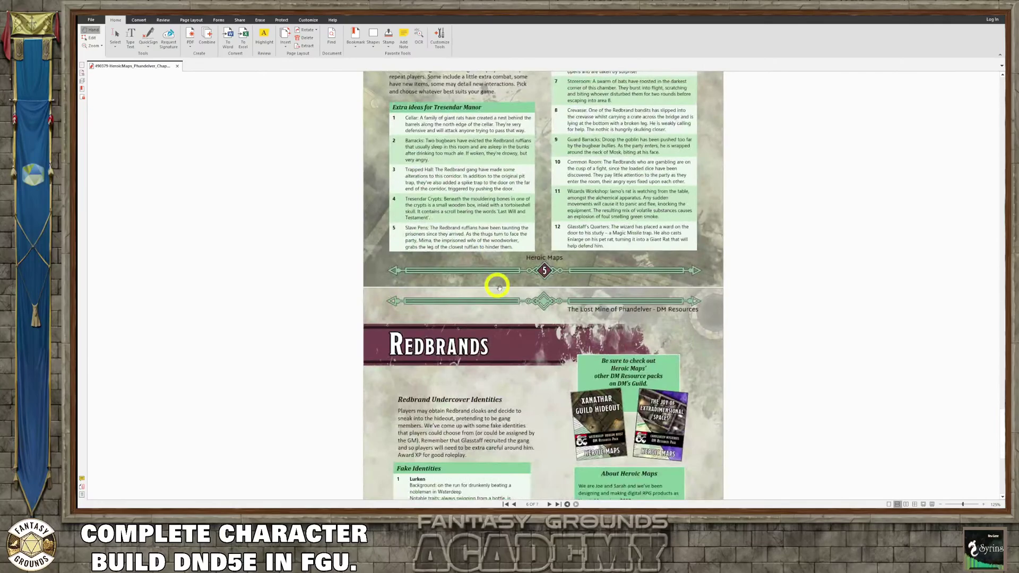
scroll(498, 284, "down", 6)
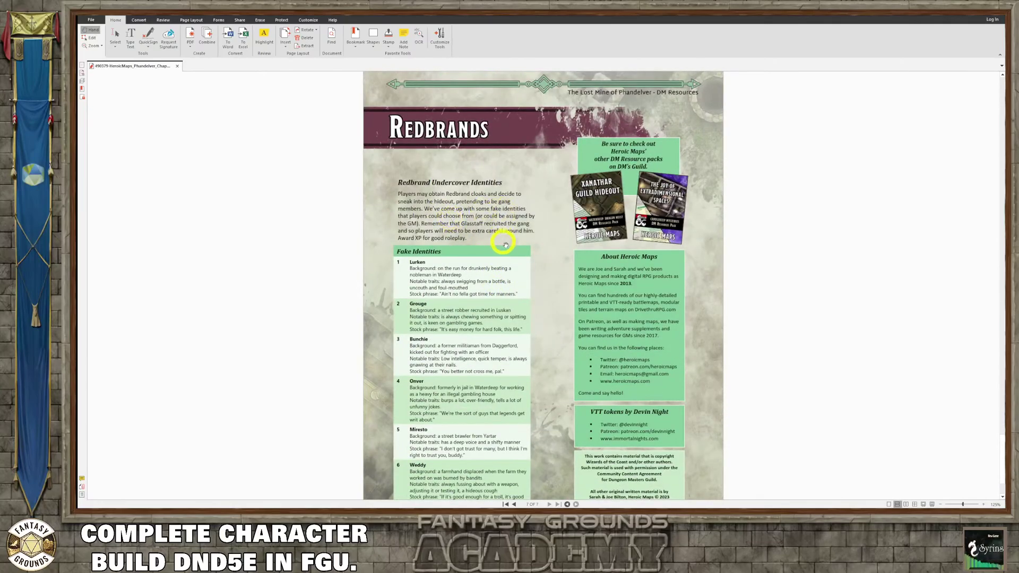
scroll(504, 243, "down", 2)
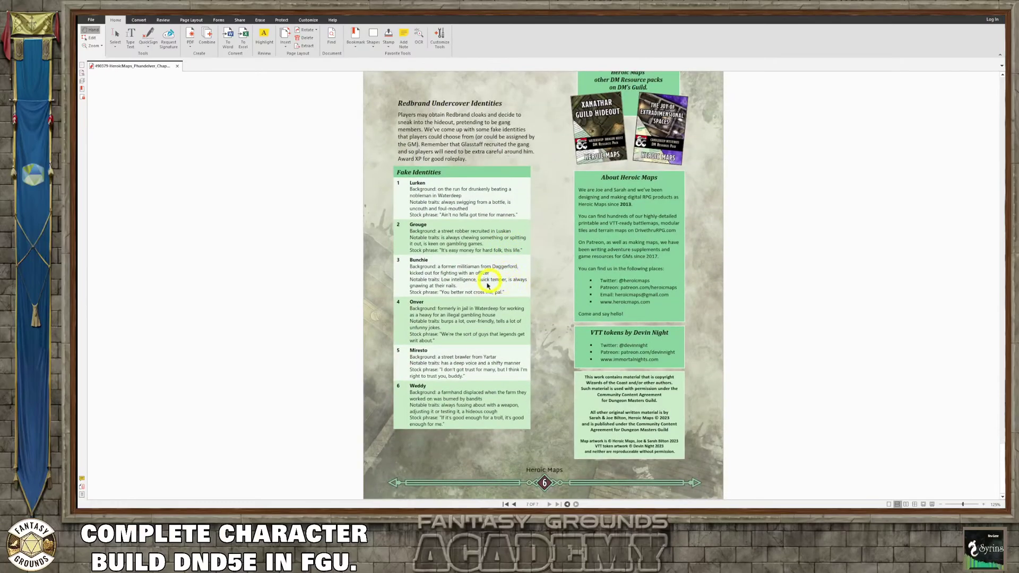
- Skim back through the Chapter 2 guide's Events in Phandalin, Residents of Phandalin and Taverns pages
scroll(499, 320, "up", 13)
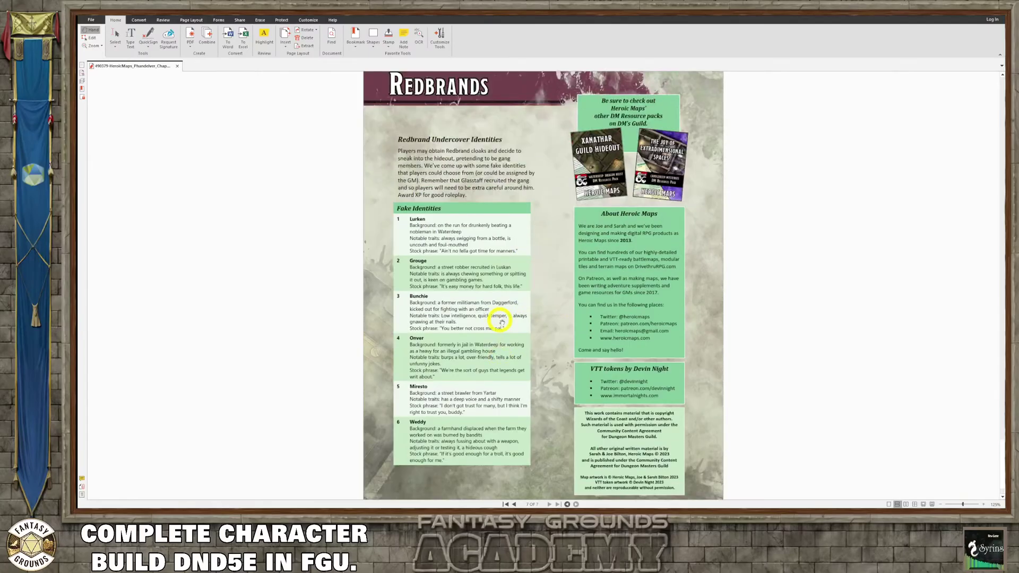
scroll(500, 318, "up", 20)
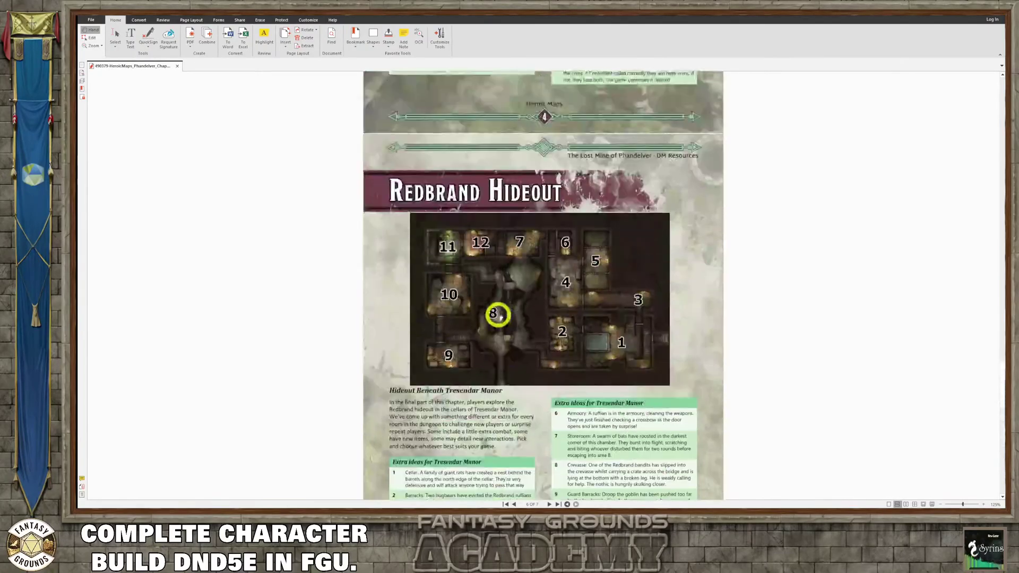
scroll(498, 317, "up", 20)
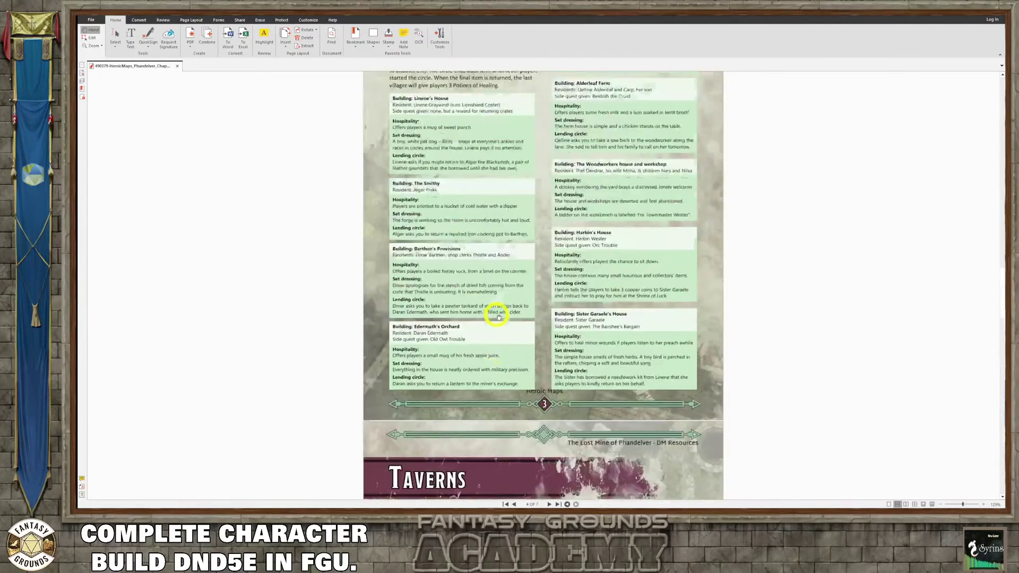
scroll(497, 317, "up", 5)
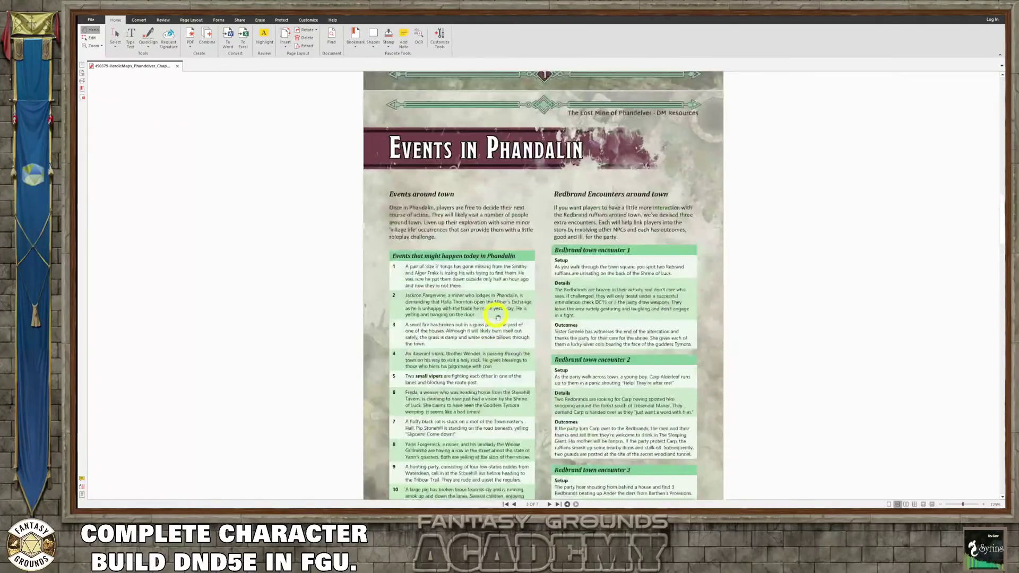
scroll(497, 317, "down", 15)
scroll(497, 317, "down", 15)
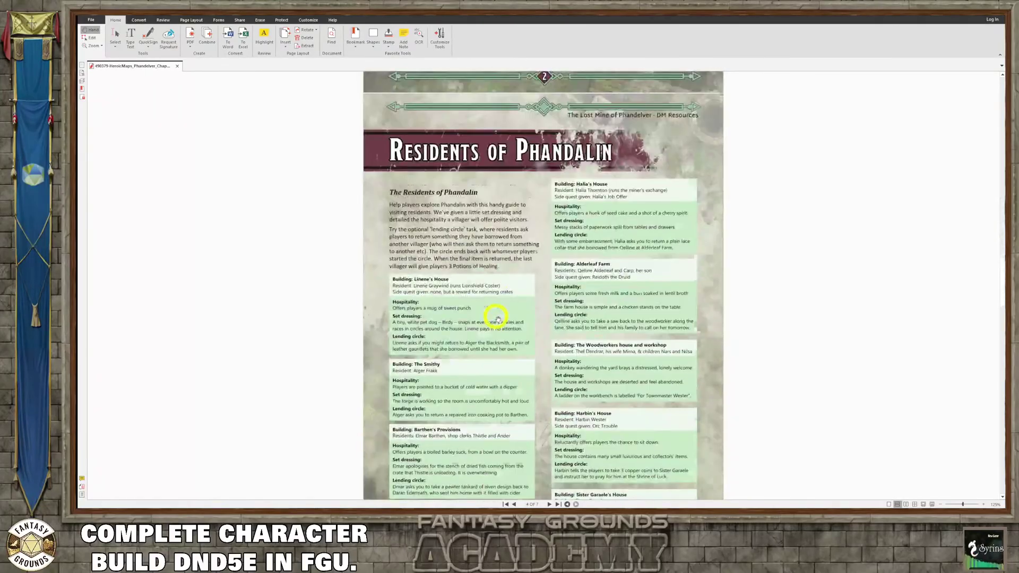
scroll(498, 317, "down", 7)
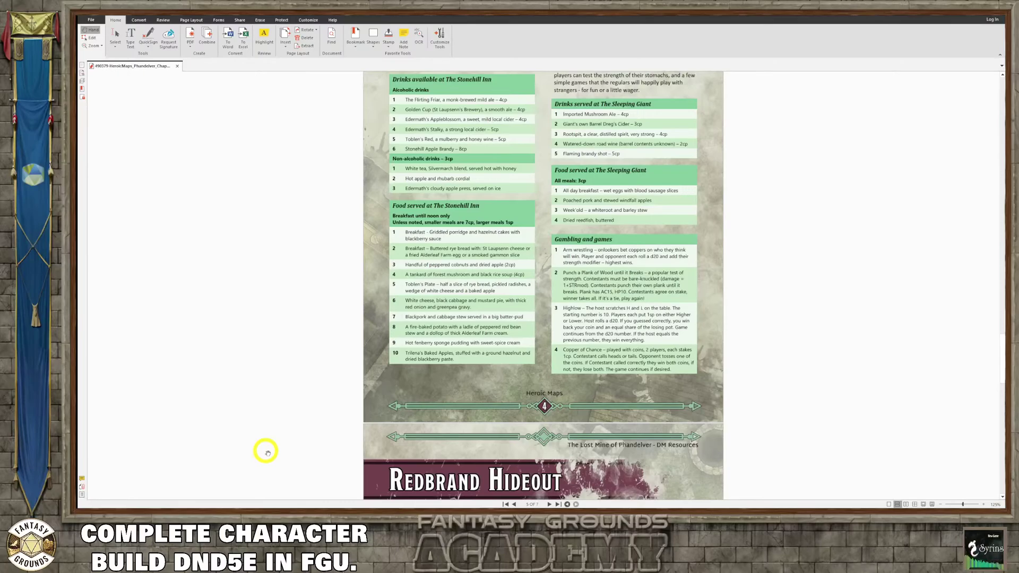
scroll(405, 412, "down", 5)
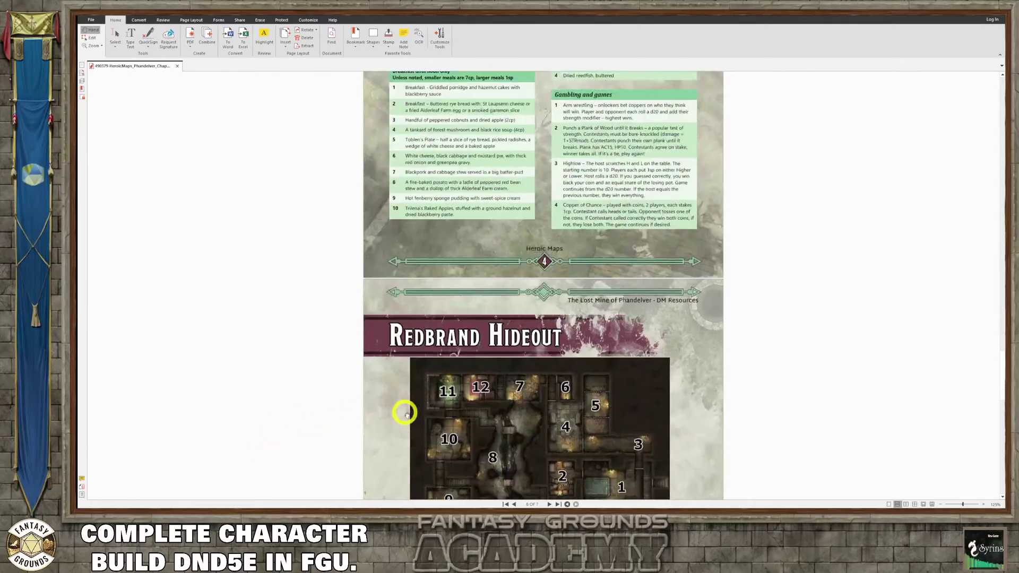
- Try to select the numbered map image on the Redbrand Hideout page with the Select tool
scroll(405, 415, "down", 3)
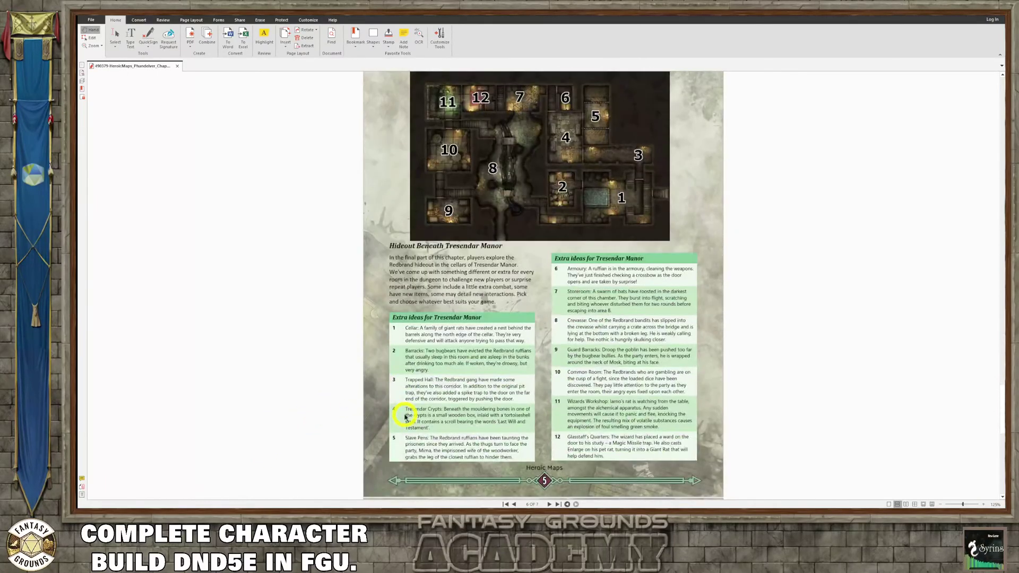
scroll(405, 412, "up", 1)
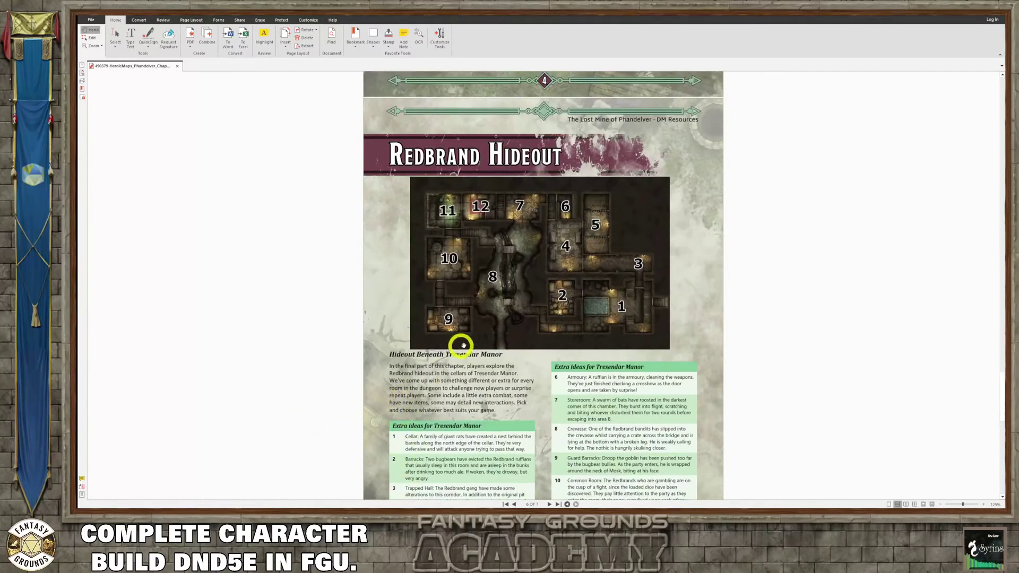
right_click(419, 191)
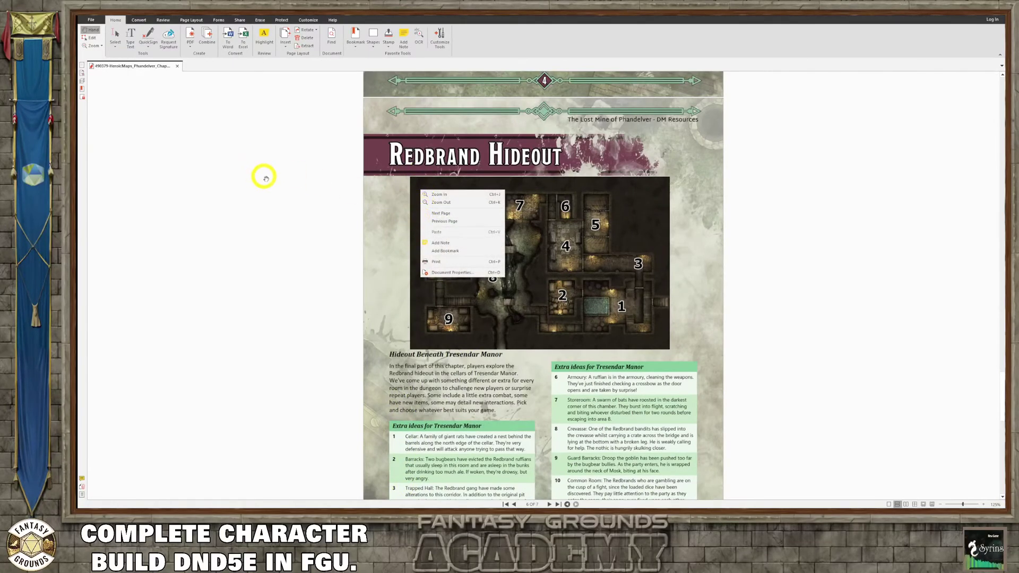
left_click(116, 35)
left_click(423, 209)
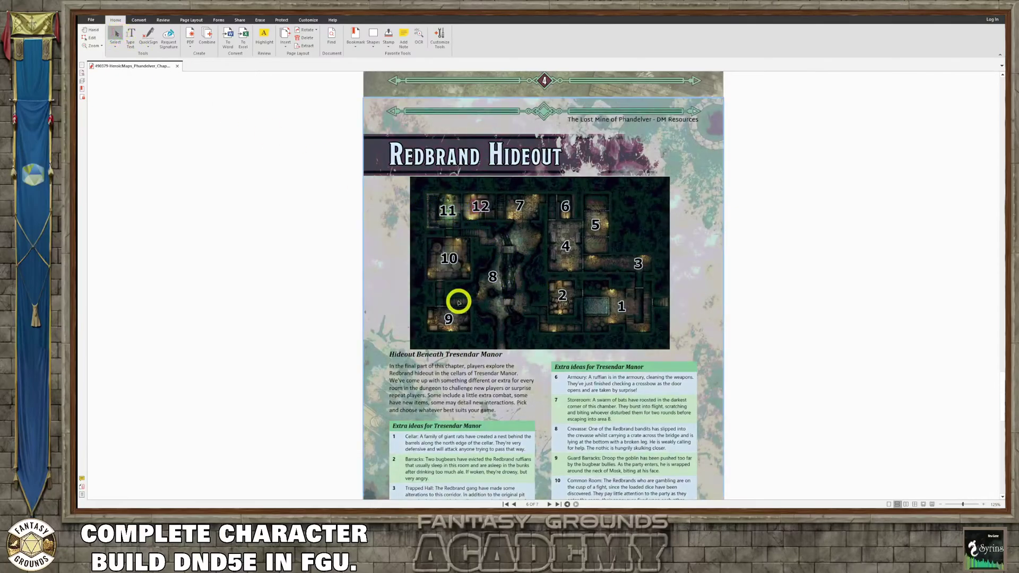
scroll(446, 284, "down", 3)
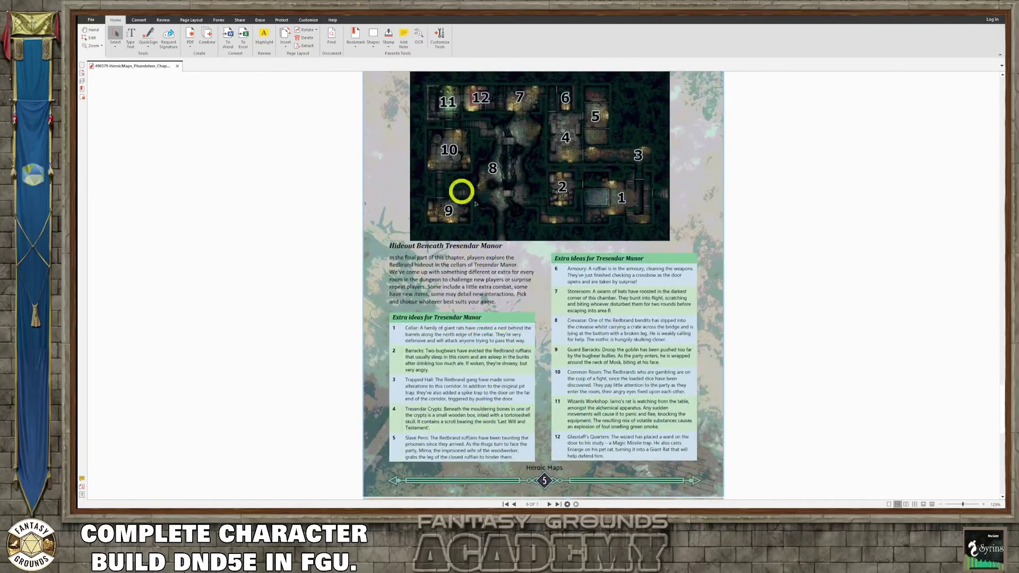
scroll(475, 218, "up", 3)
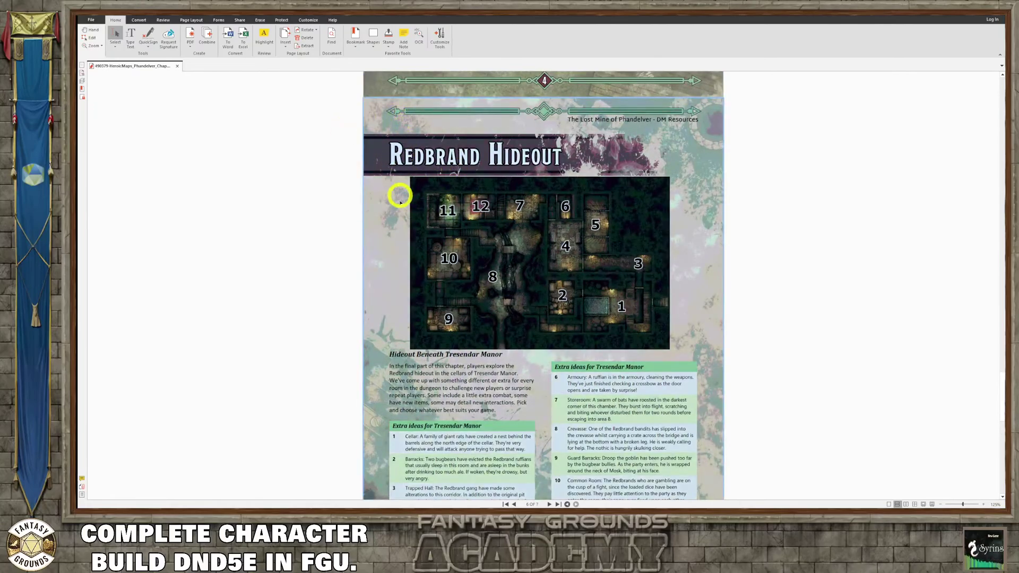
- Close the Chapter 2 guide and open the Chapter 3 DM Resources Pack PDF from the PDF Guides folder
scroll(404, 216, "down", 2)
scroll(404, 217, "down", 6)
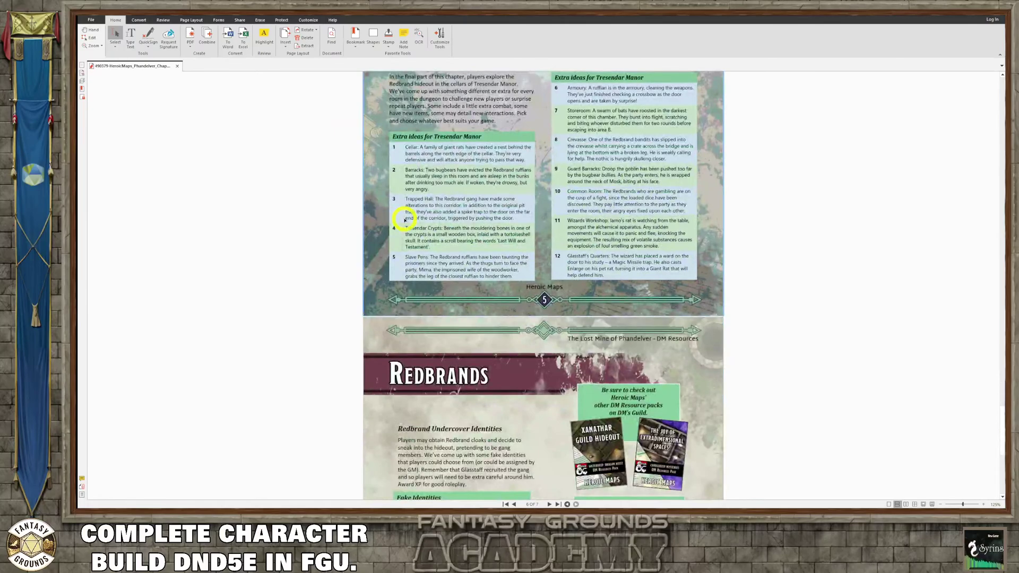
scroll(405, 219, "down", 6)
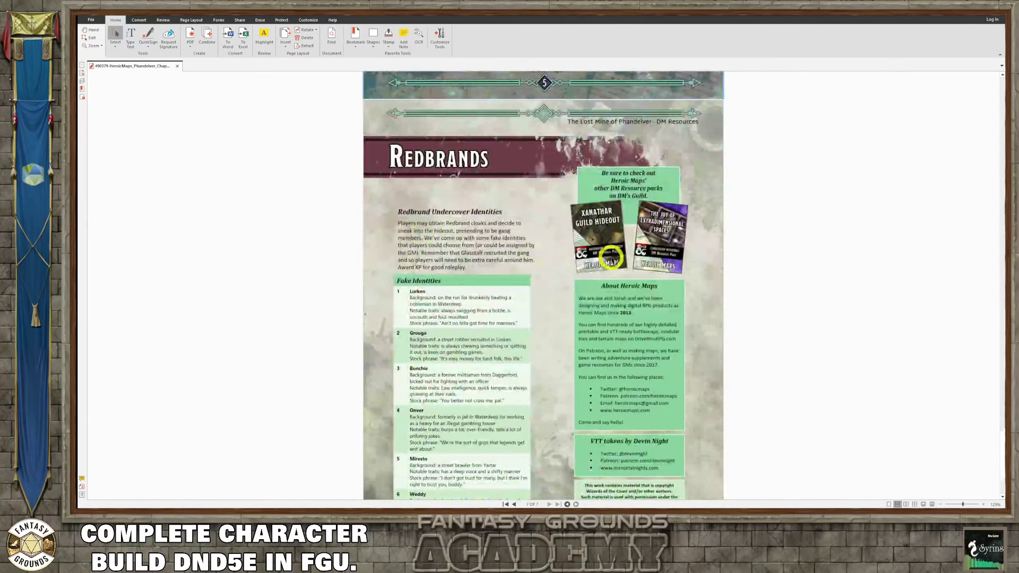
left_click(177, 66)
left_click(982, 20)
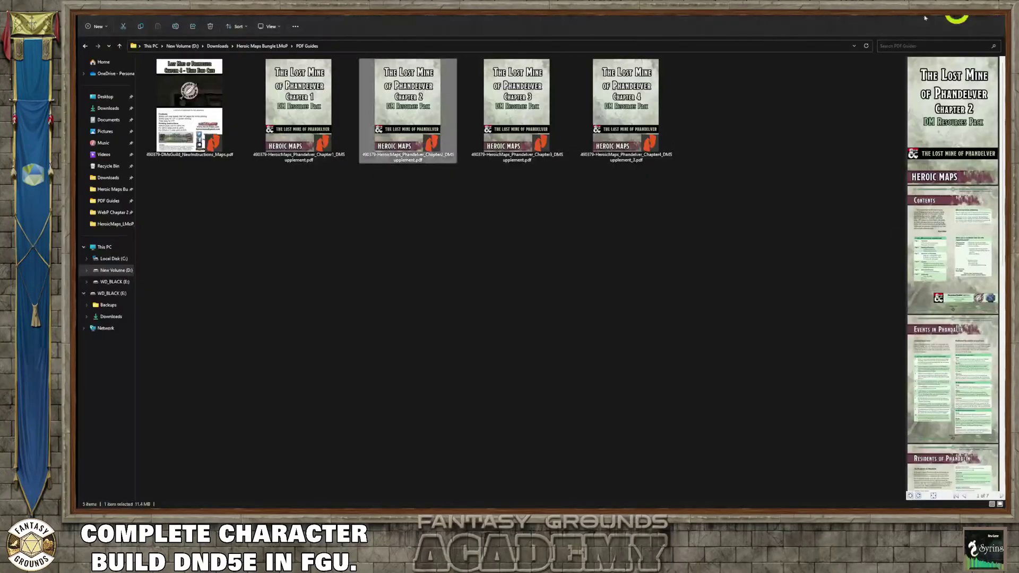
left_click(589, 105)
double_click(532, 98)
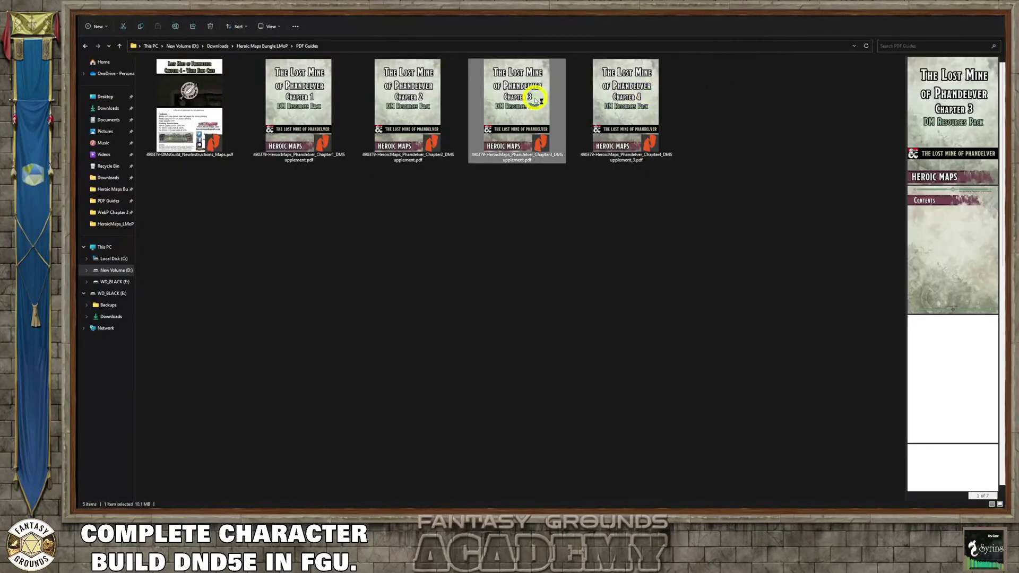
- Review the Chapter 3 guide's Contents page and the Triboar Trail & Conyberry tables of travelling NPCs and peddler items
scroll(544, 202, "down", 5)
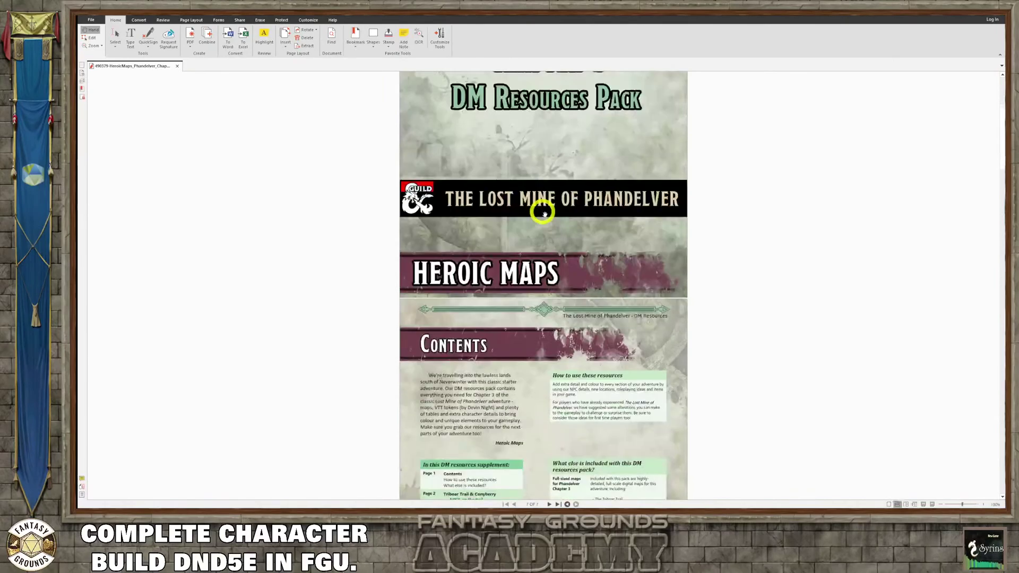
scroll(544, 214, "down", 2)
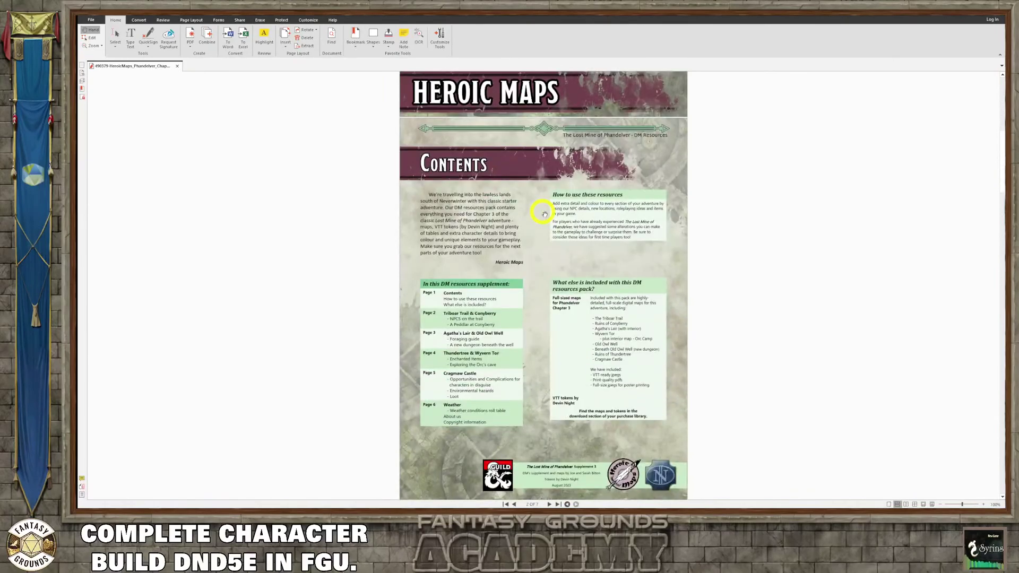
scroll(544, 214, "down", 9)
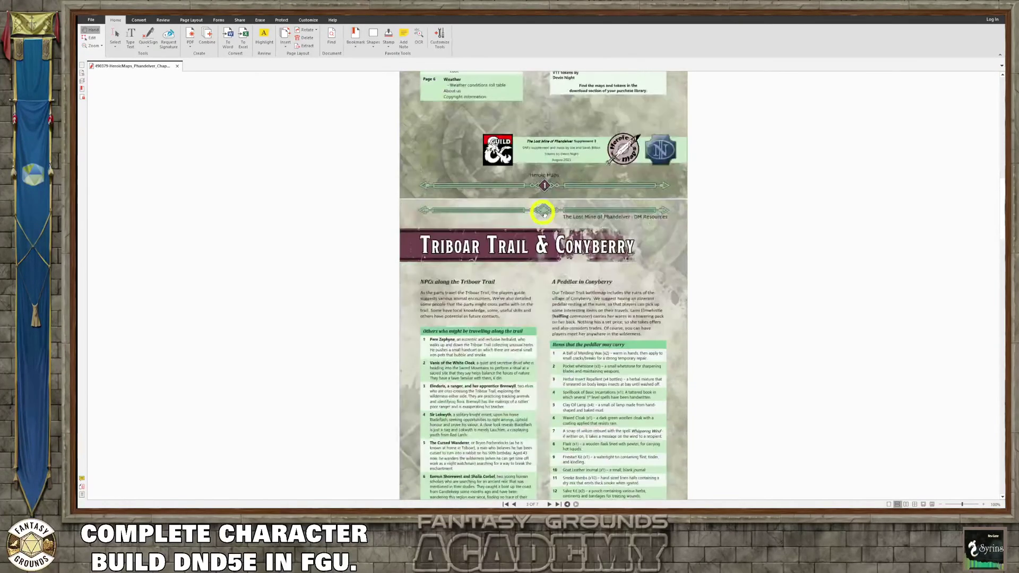
scroll(544, 214, "down", 10)
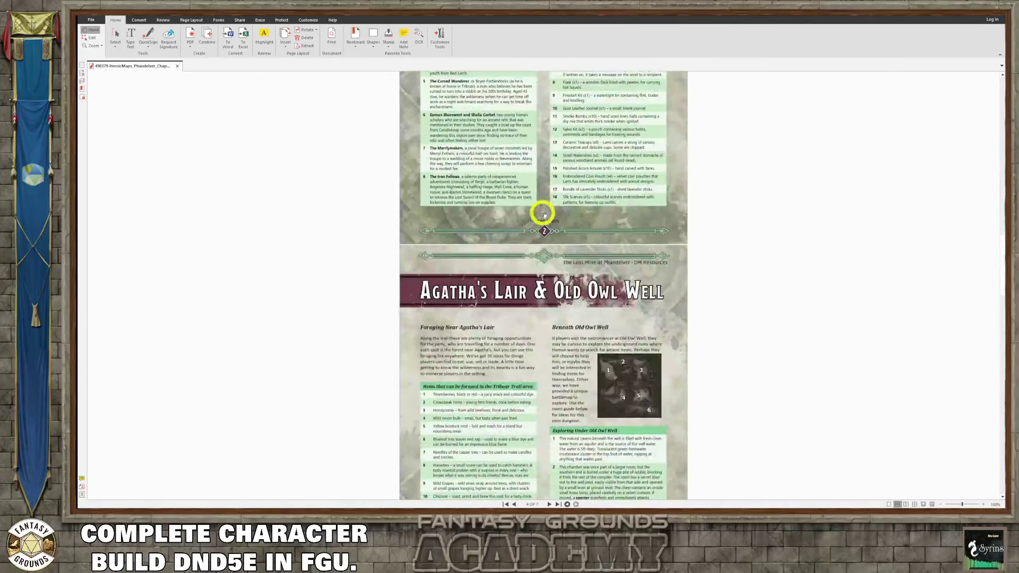
scroll(544, 214, "down", 3)
scroll(544, 214, "up", 9)
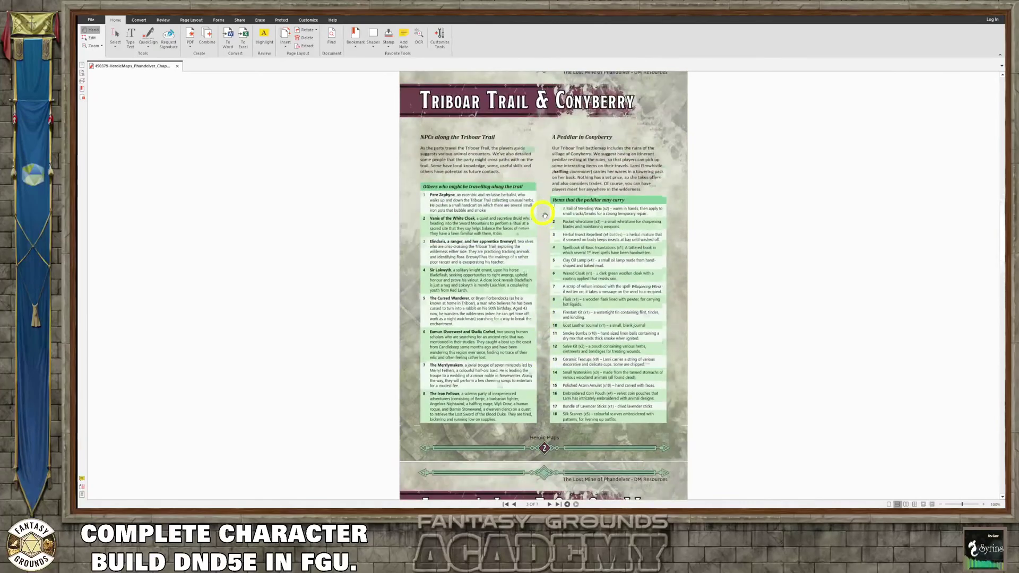
- Skim the rest of the Chapter 3 guide through the Weather page, including Cragmaw Castle loot and Agatha's Lair & Old Owl Well
scroll(544, 214, "down", 8)
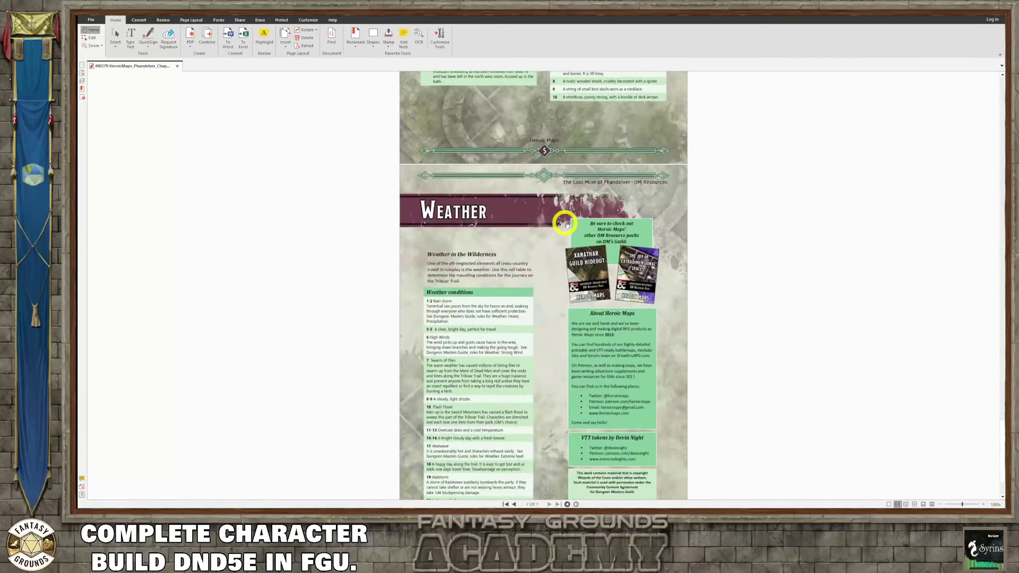
scroll(566, 224, "down", 3)
scroll(564, 224, "up", 20)
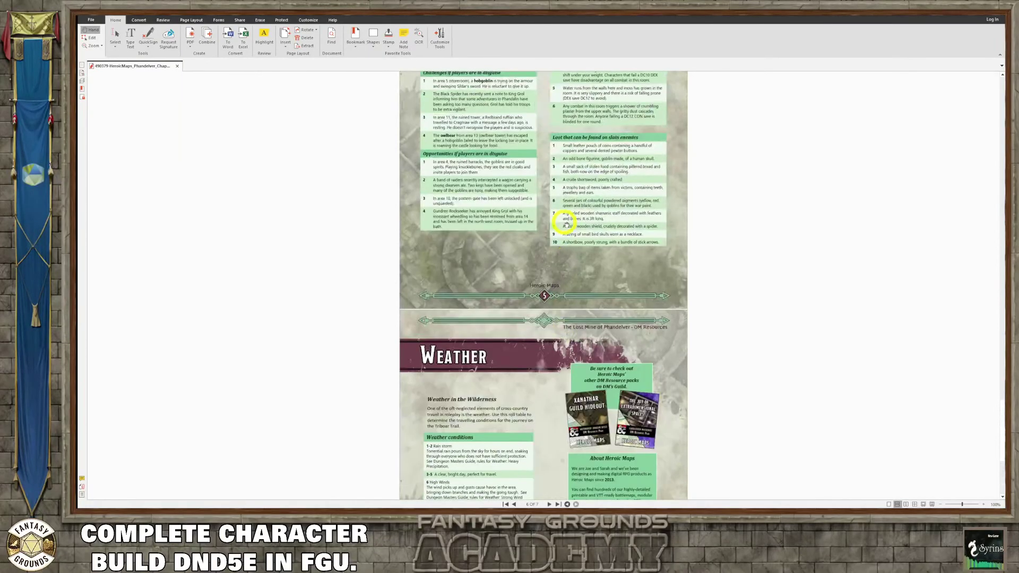
scroll(562, 215, "up", 20)
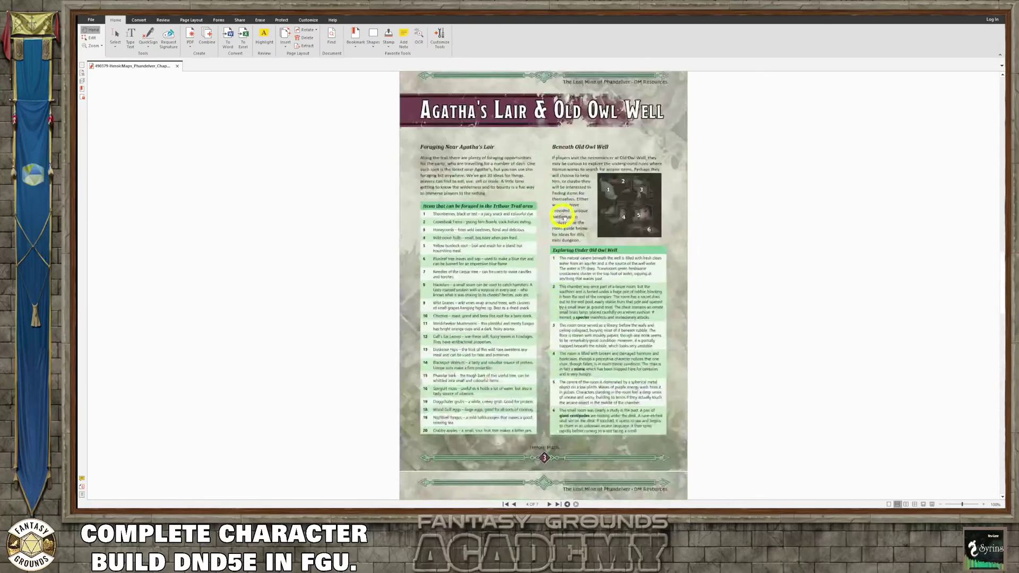
scroll(562, 218, "up", 20)
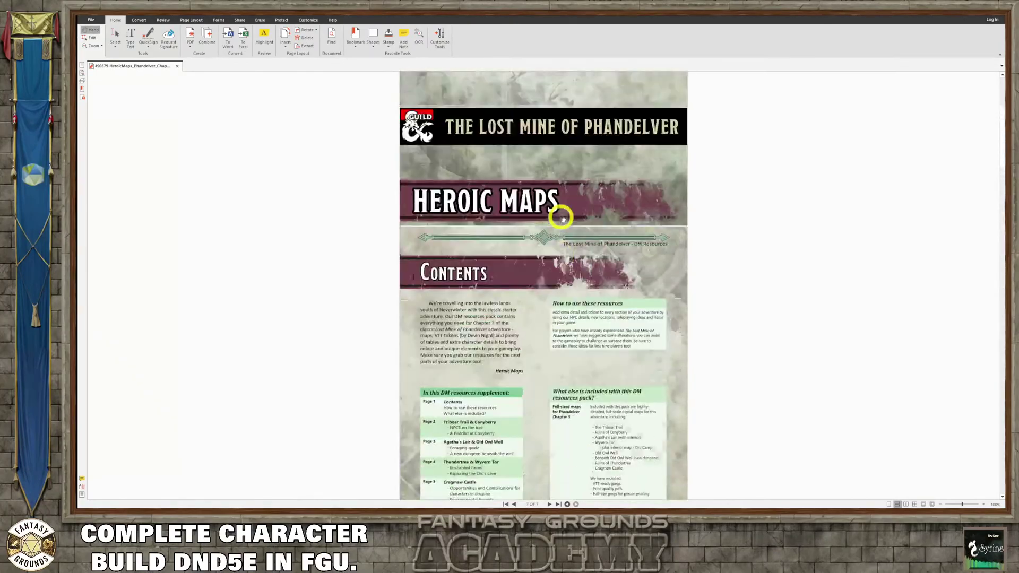
- Close the Chapter 3 guide and open the Chapter 4 DM Resources Pack PDF from the PDF Guides folder
left_click(177, 66)
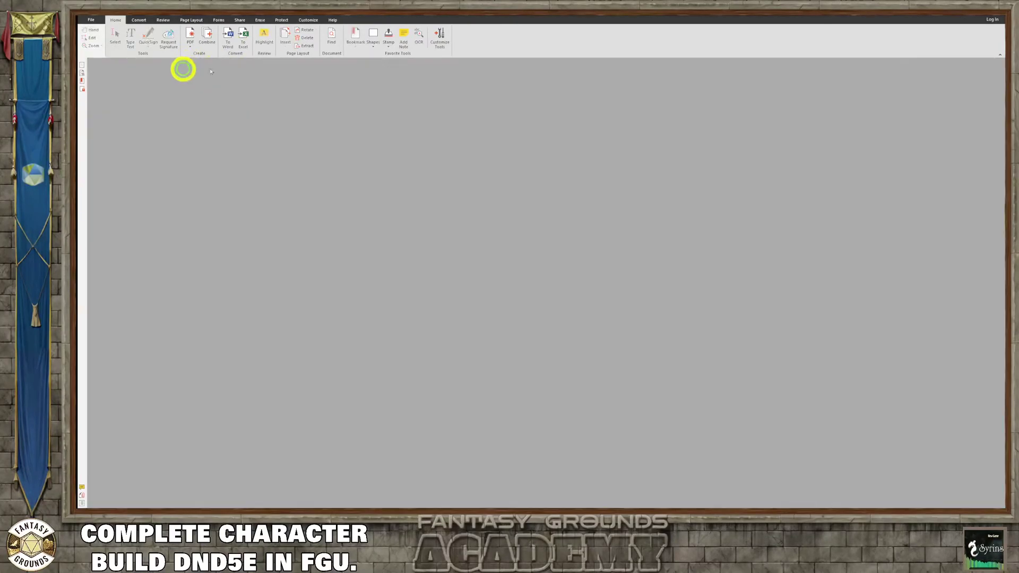
left_click(968, 17)
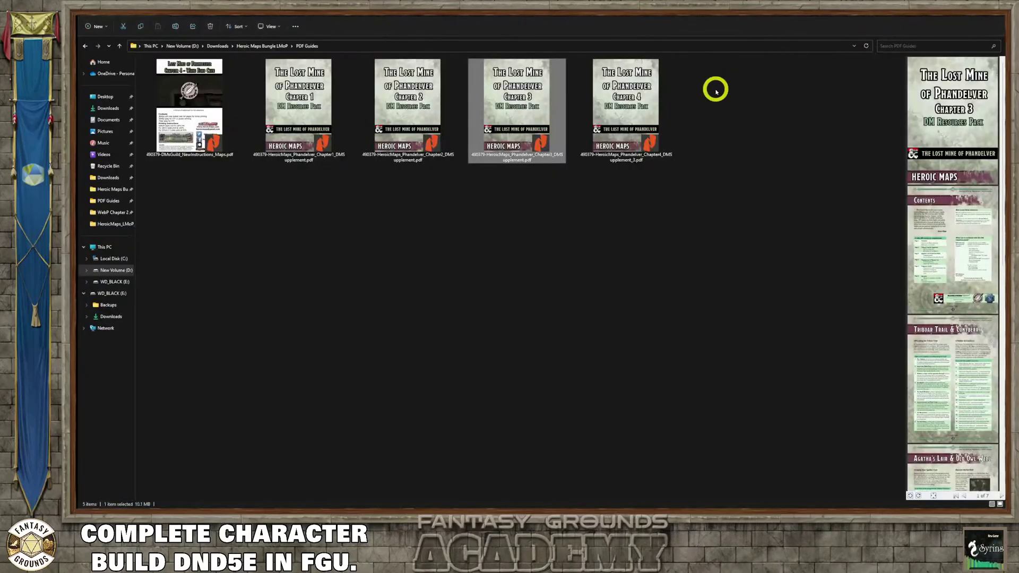
double_click(644, 111)
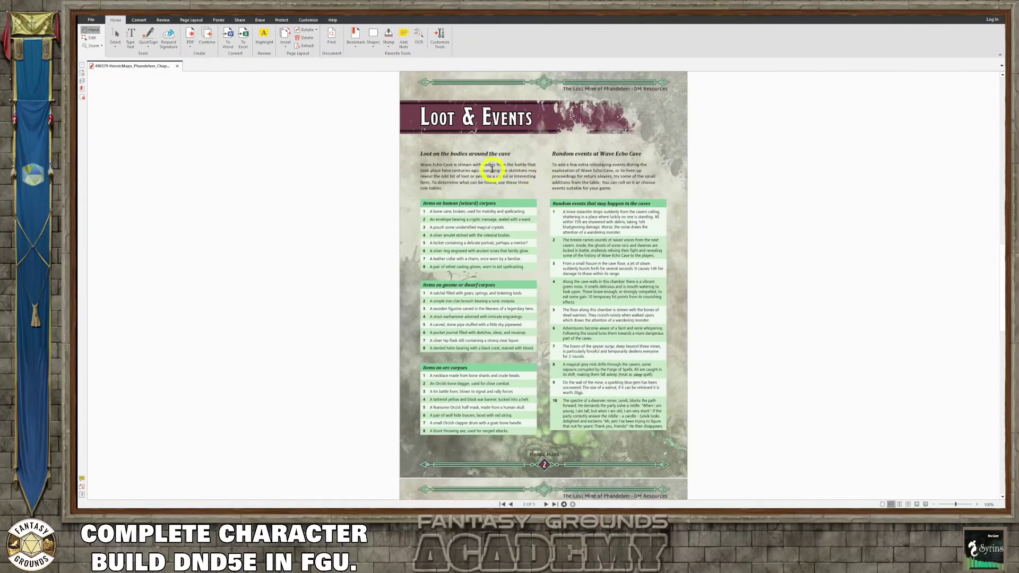
- Review the Chapter 4 guide's Loot & Events, Forge & Scenarios and What Next? pages
scroll(605, 185, "down", 1)
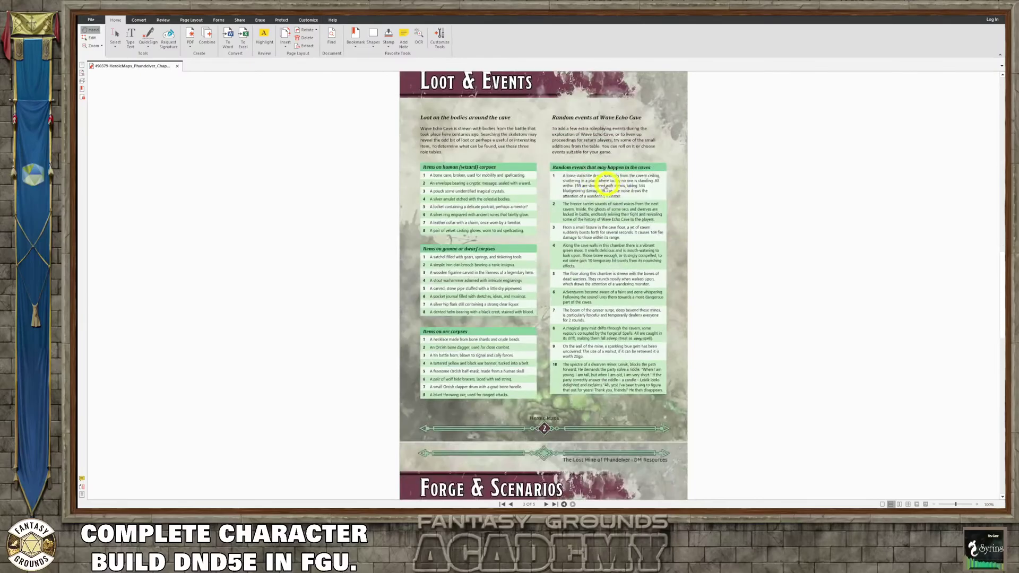
scroll(605, 185, "down", 10)
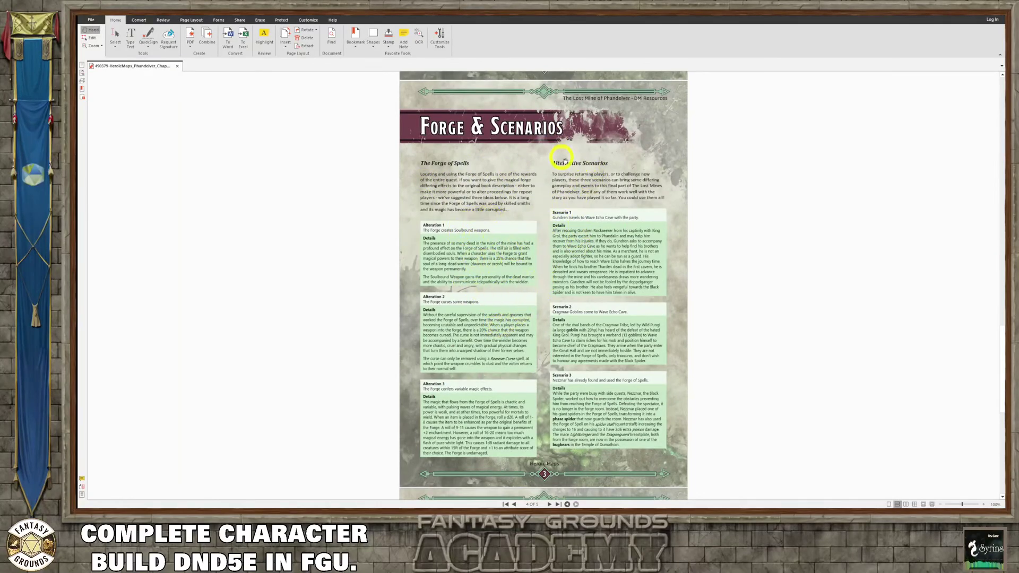
scroll(523, 266, "down", 5)
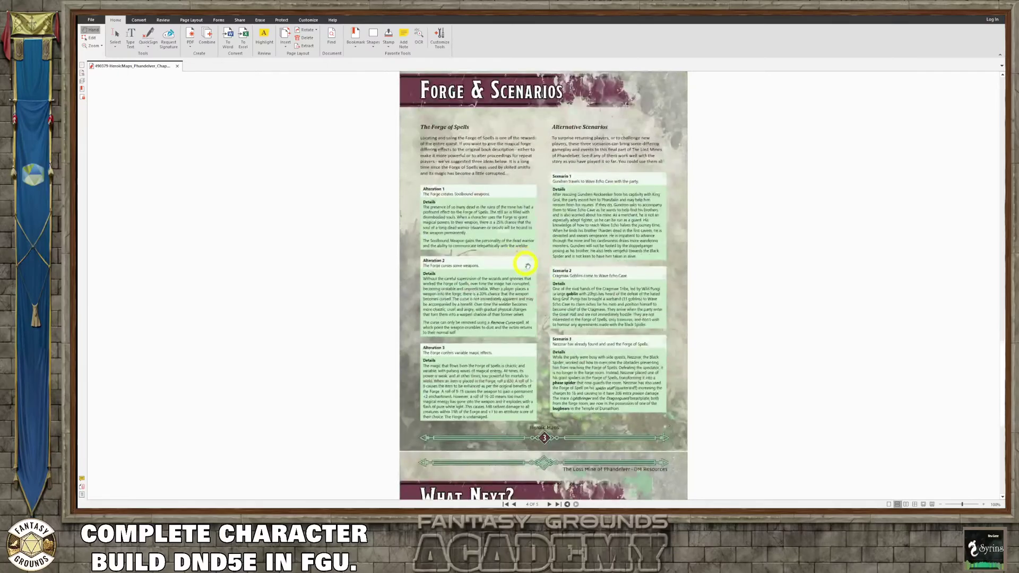
scroll(525, 264, "down", 3)
scroll(528, 264, "down", 1)
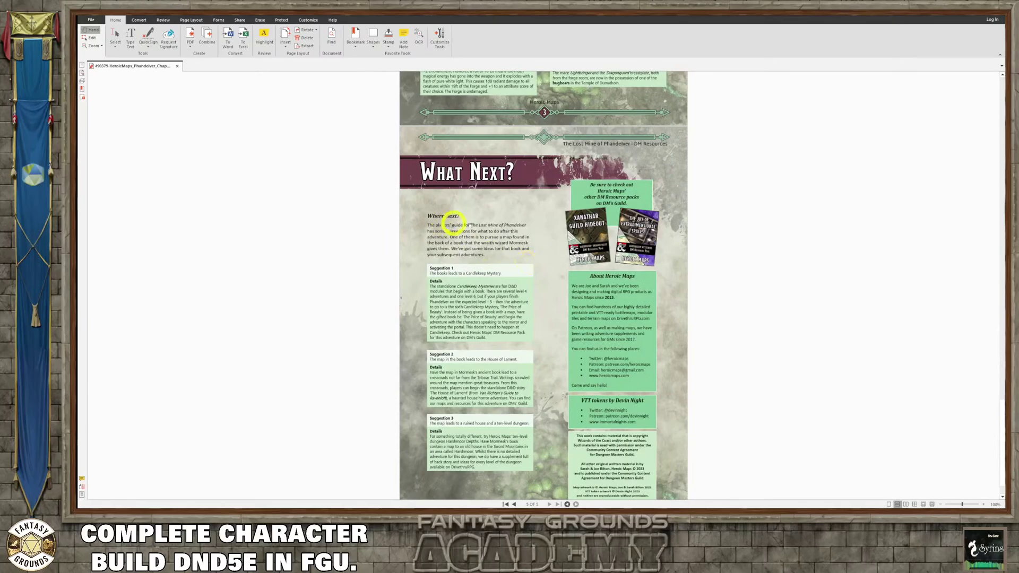
scroll(521, 253, "down", 1)
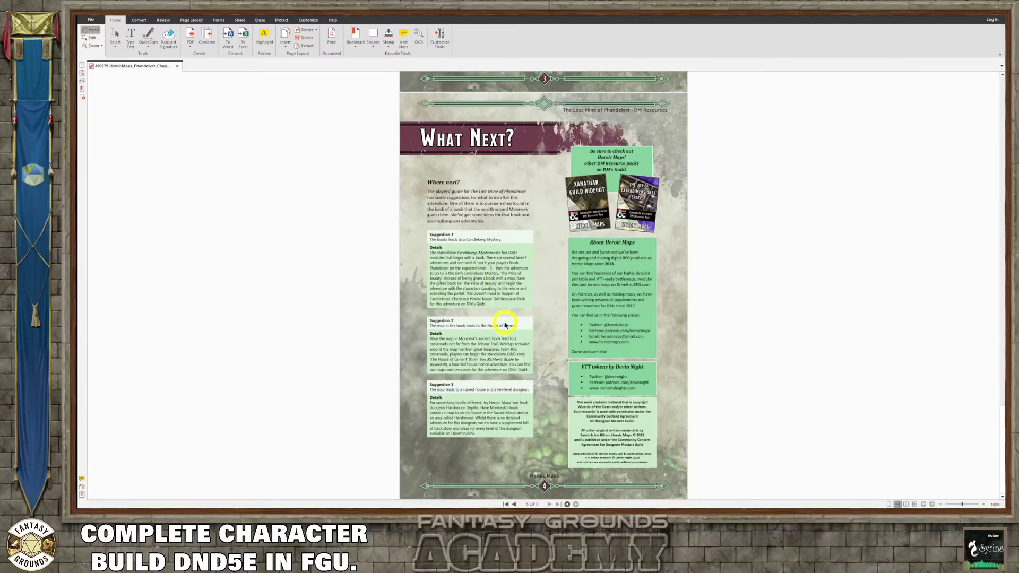
scroll(502, 320, "up", 8)
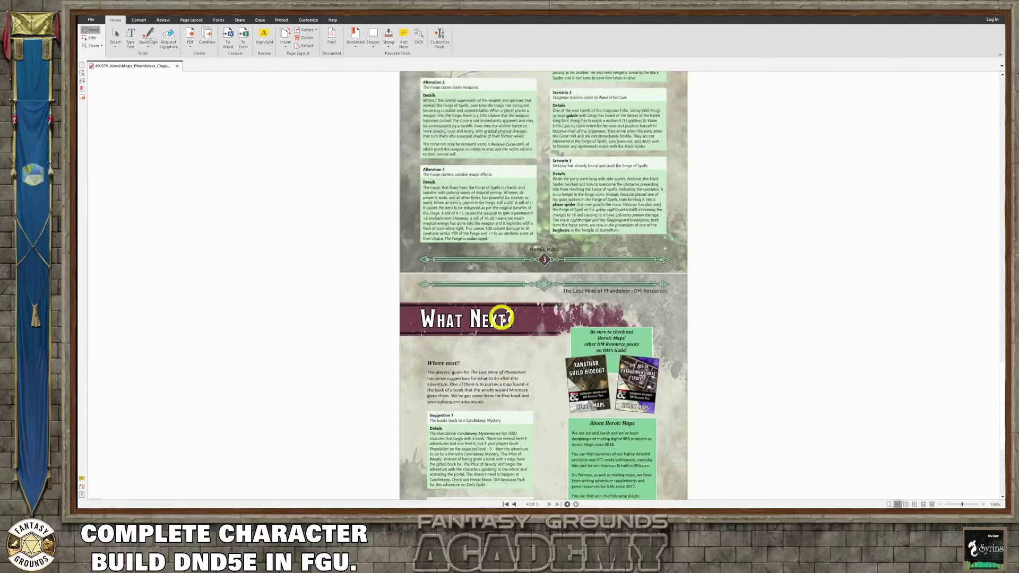
scroll(501, 319, "down", 6)
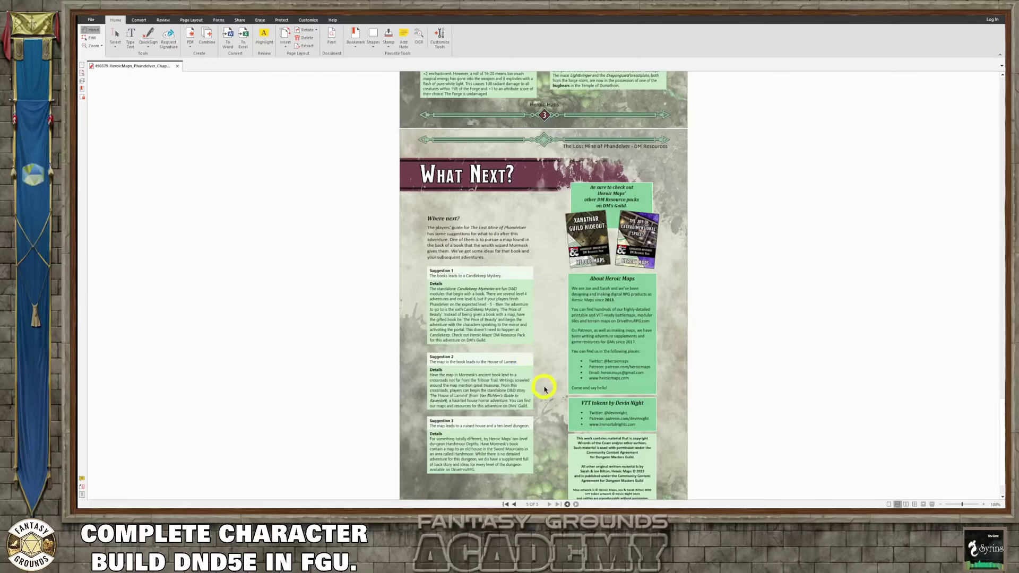
scroll(547, 392, "down", 1)
- Close the Chapter 4 guide and switch to Fantasy Grounds with the Goblin Ambush trail map
scroll(547, 389, "up", 15)
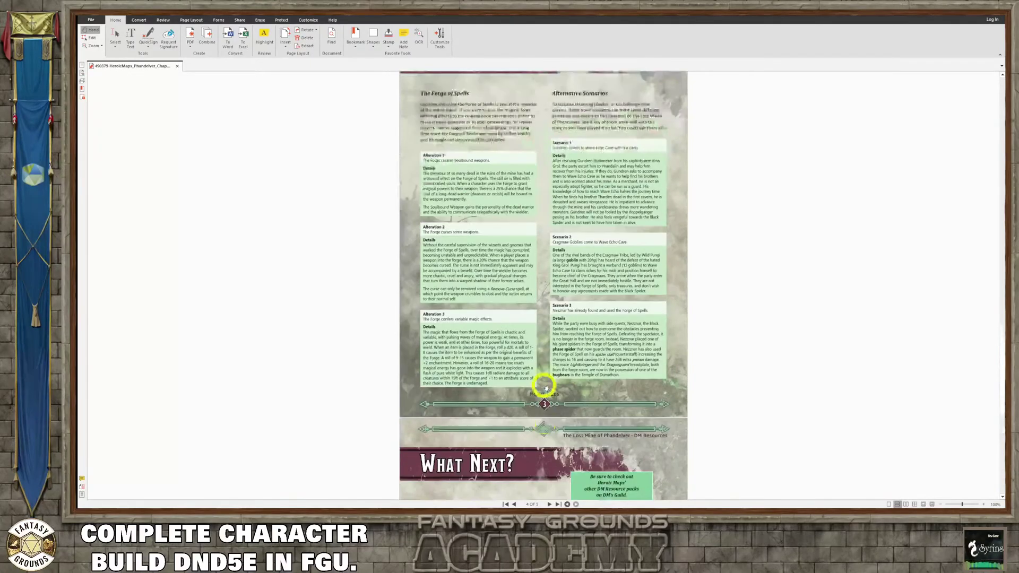
scroll(545, 388, "up", 15)
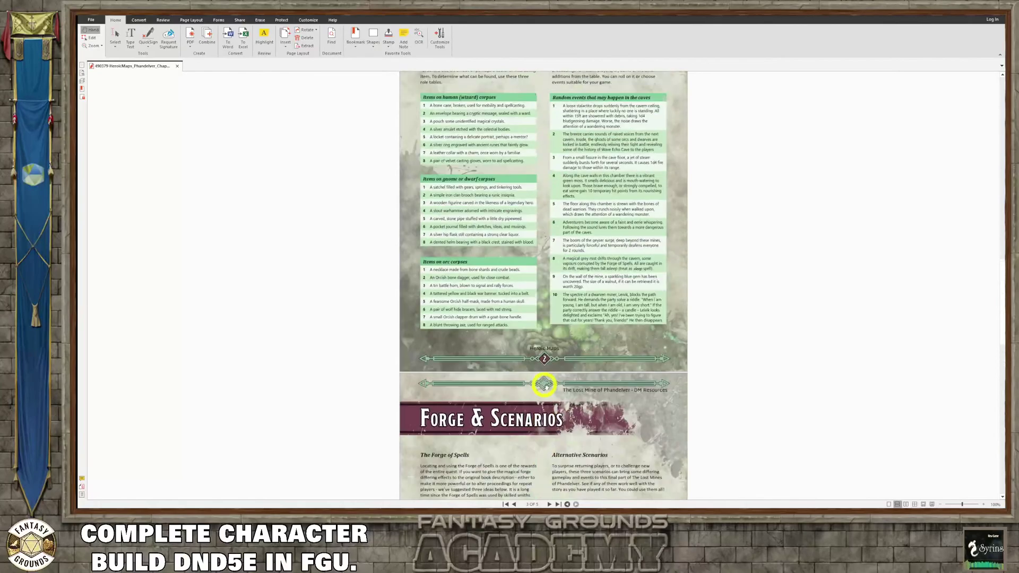
scroll(547, 384, "down", 15)
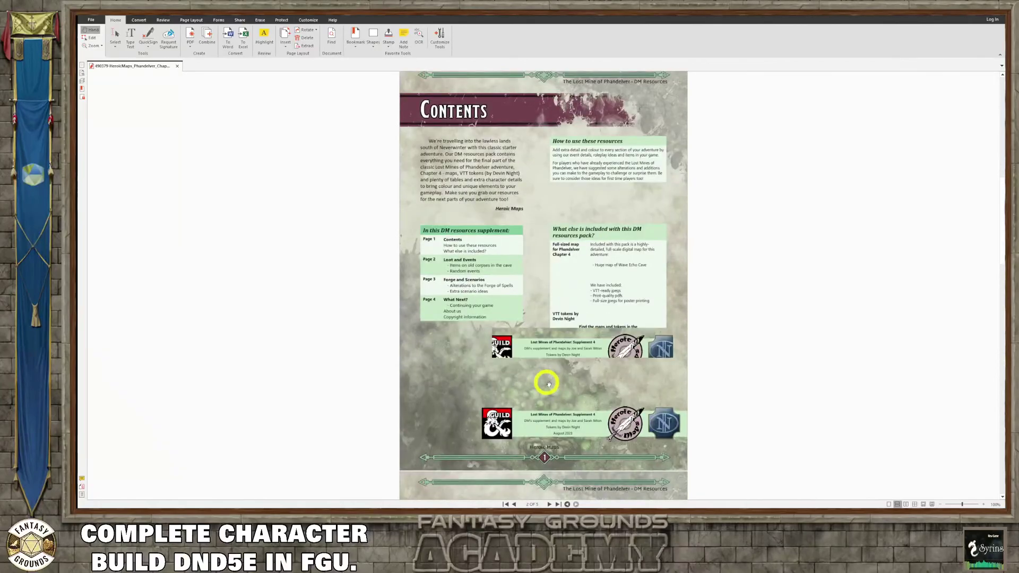
scroll(545, 384, "down", 15)
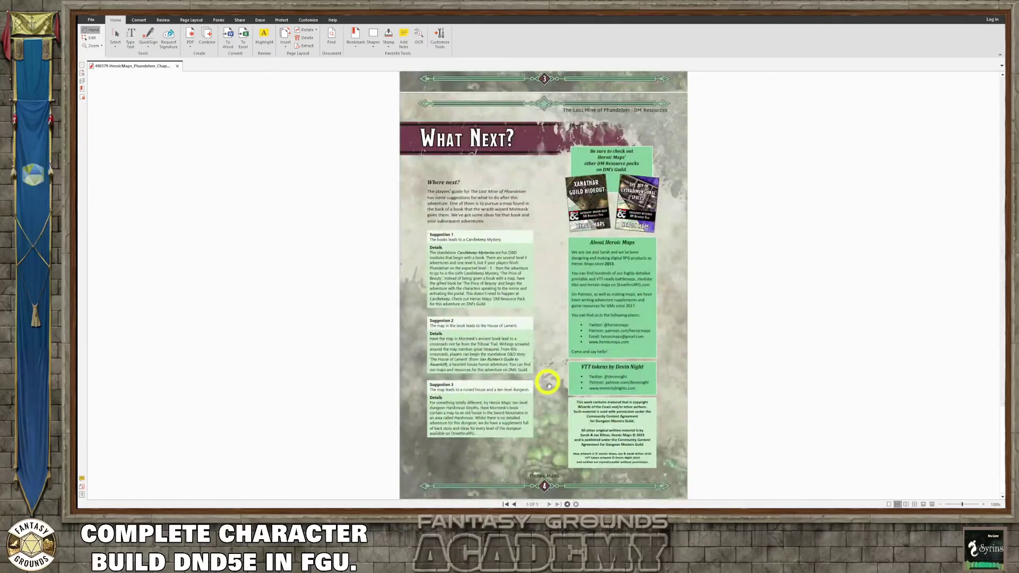
scroll(547, 395, "up", 15)
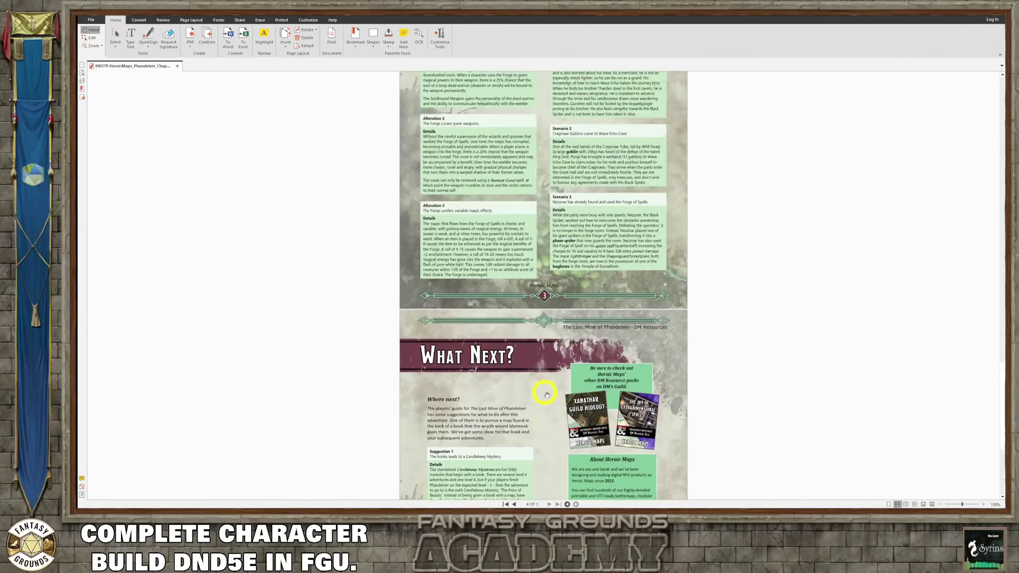
scroll(547, 391, "up", 15)
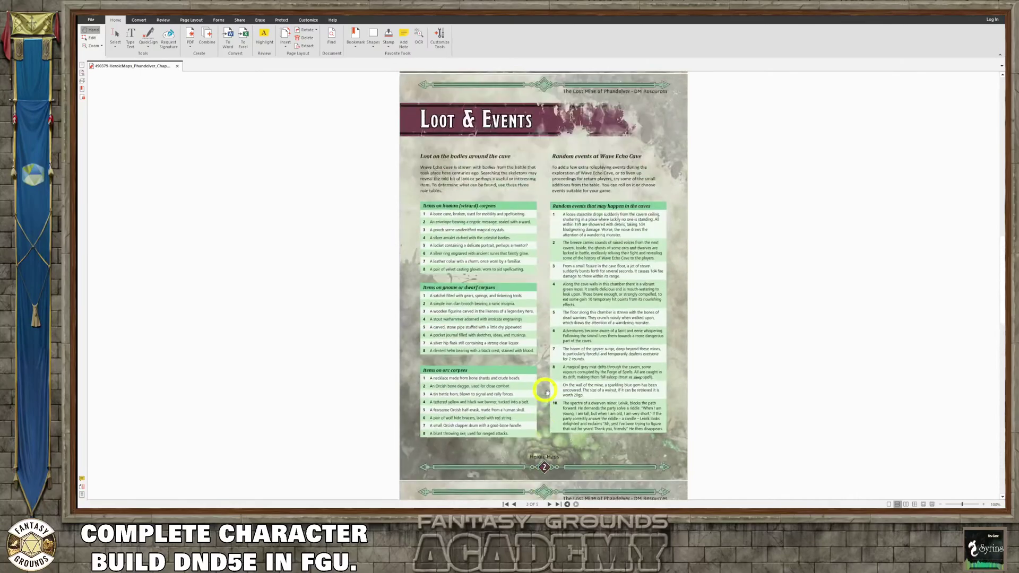
scroll(546, 391, "up", 10)
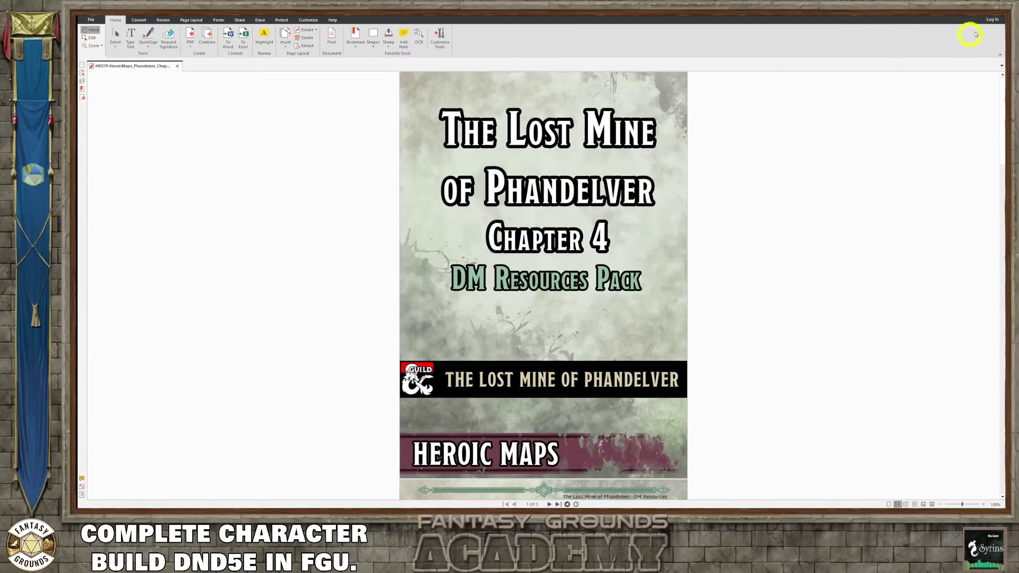
left_click(998, 19)
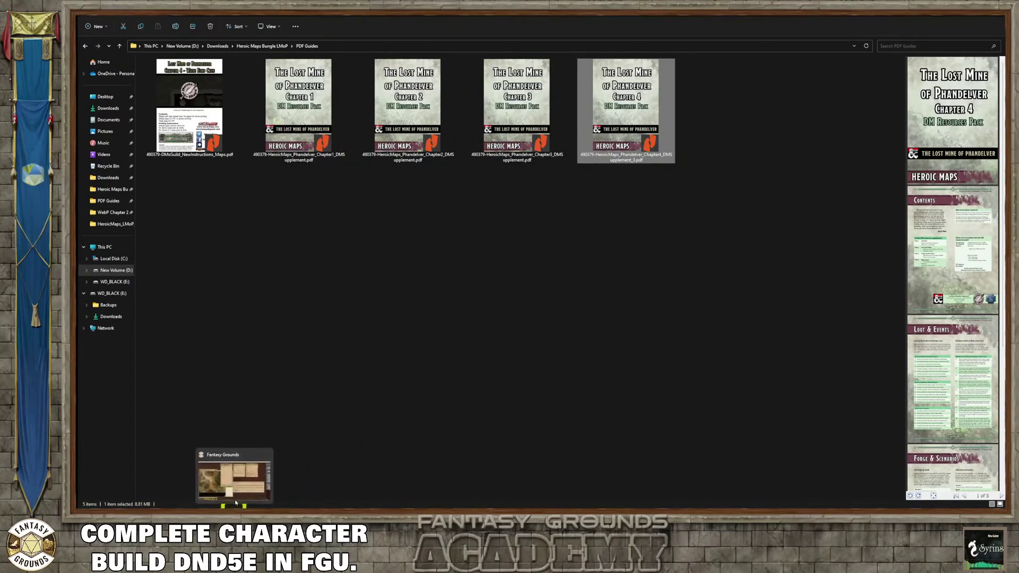
left_click(235, 503)
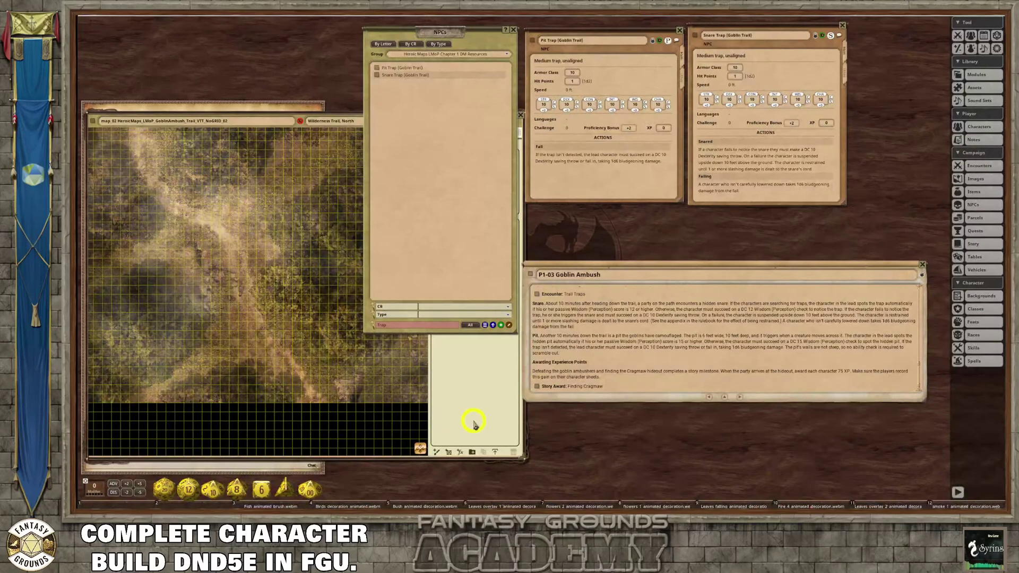
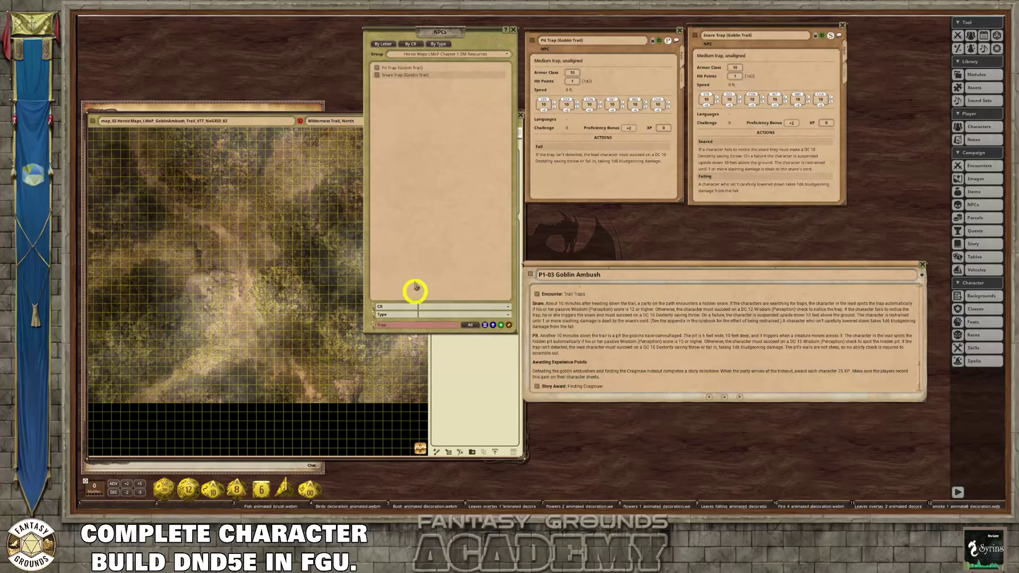
- Move the NPCs window off the Goblin Ambush trail map so the map's tool panel is uncovered
scroll(310, 244, "up", 2)
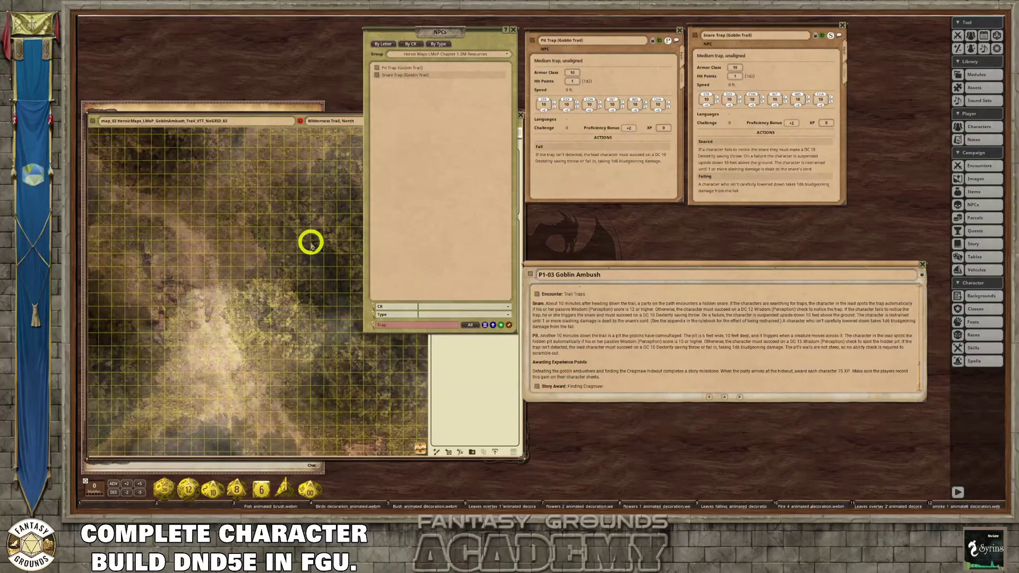
scroll(311, 244, "down", 3)
scroll(311, 244, "down", 3)
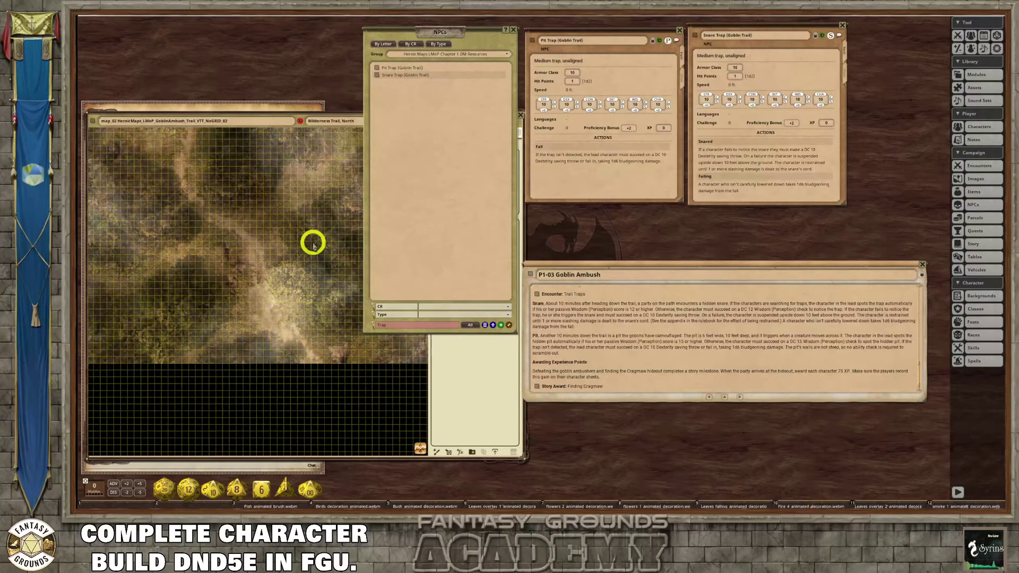
scroll(312, 244, "up", 3)
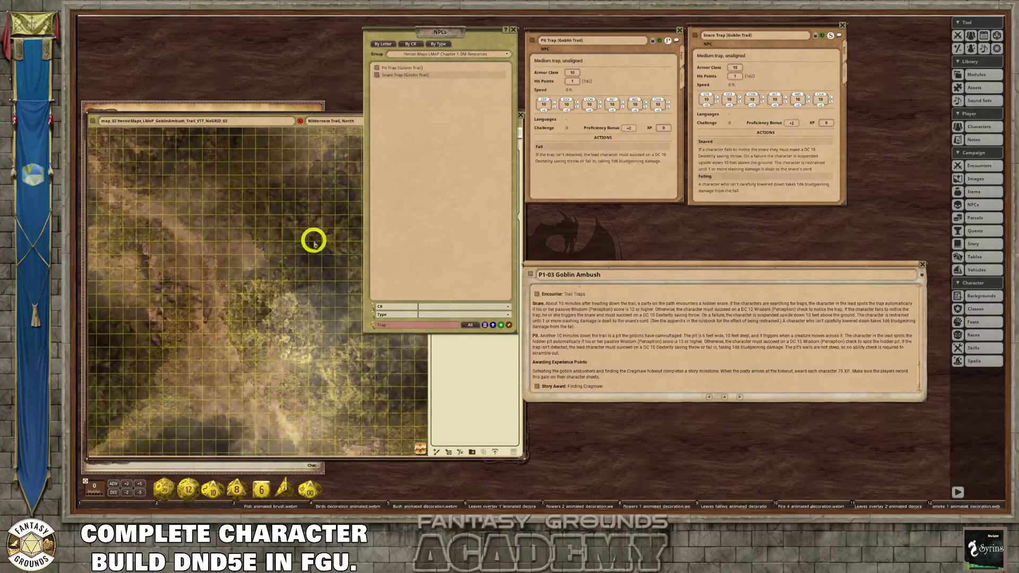
scroll(314, 243, "down", 2)
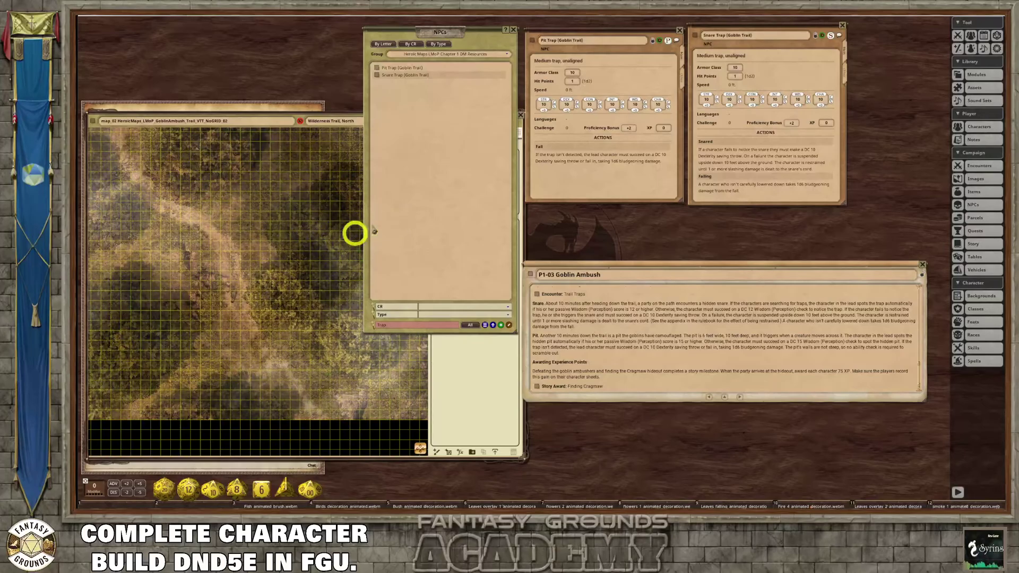
scroll(252, 284, "down", 2)
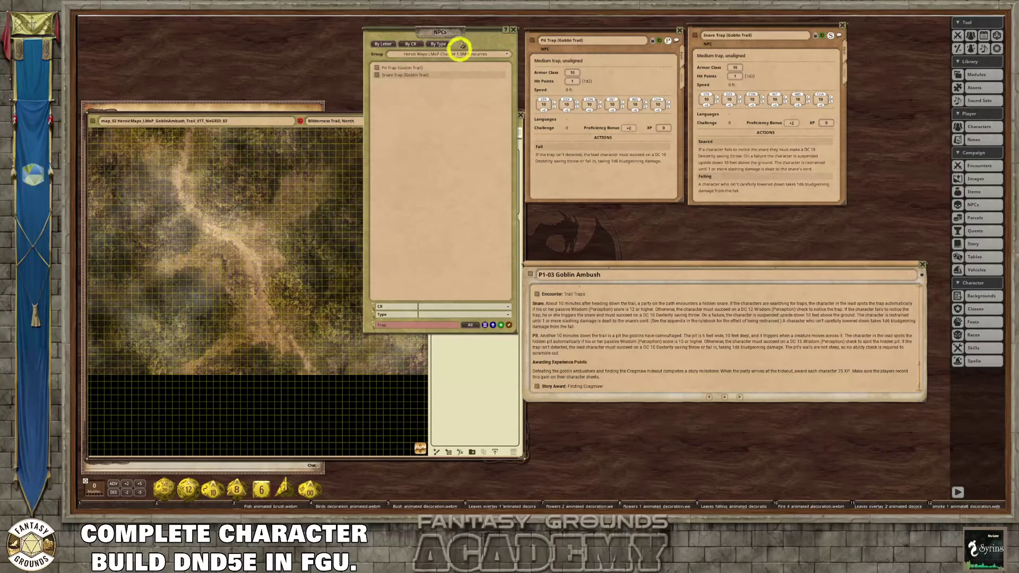
left_click_drag(460, 34, 653, 85)
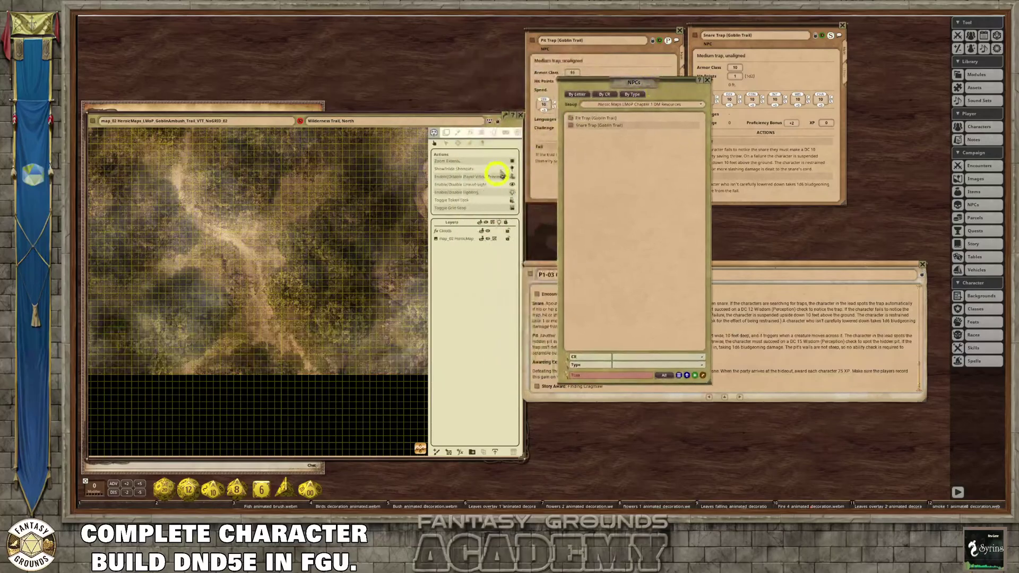
- Show the Goblin Ambush map's line-of-sight outlines and examine the ones beside the trail
left_click(481, 133)
scroll(280, 264, "down", 2)
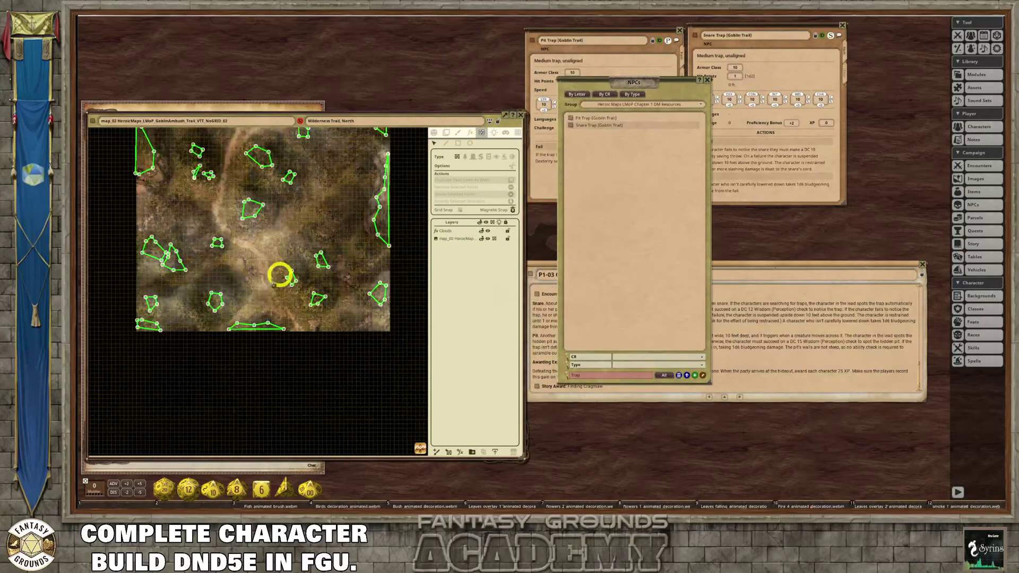
scroll(271, 213, "up", 3)
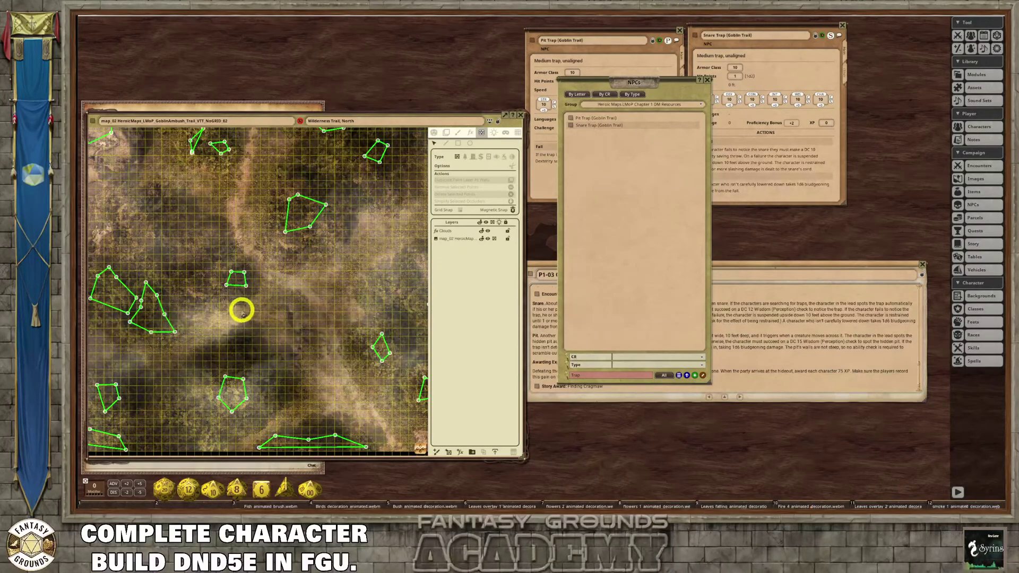
scroll(190, 300, "down", 1)
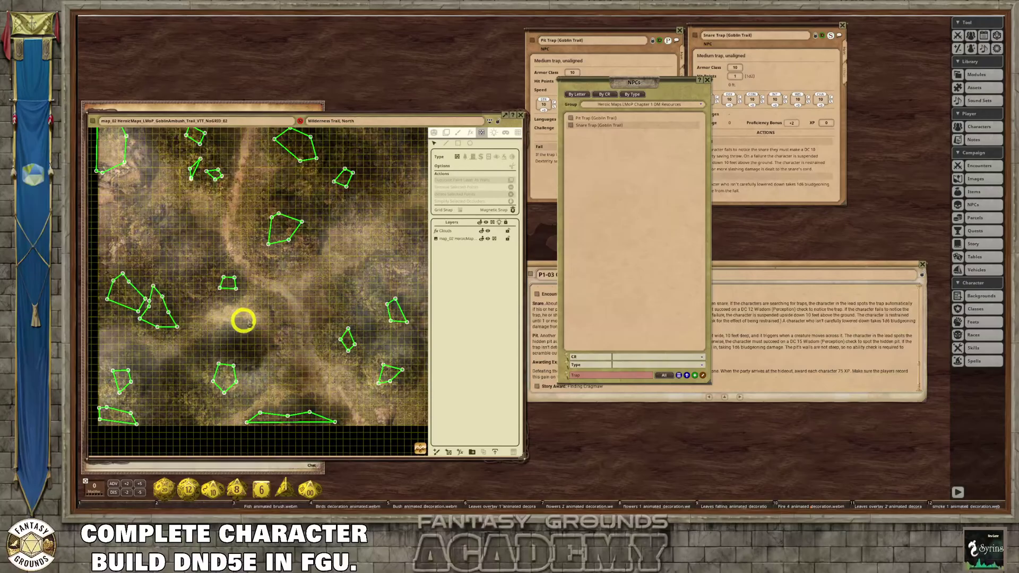
scroll(234, 299, "up", 3)
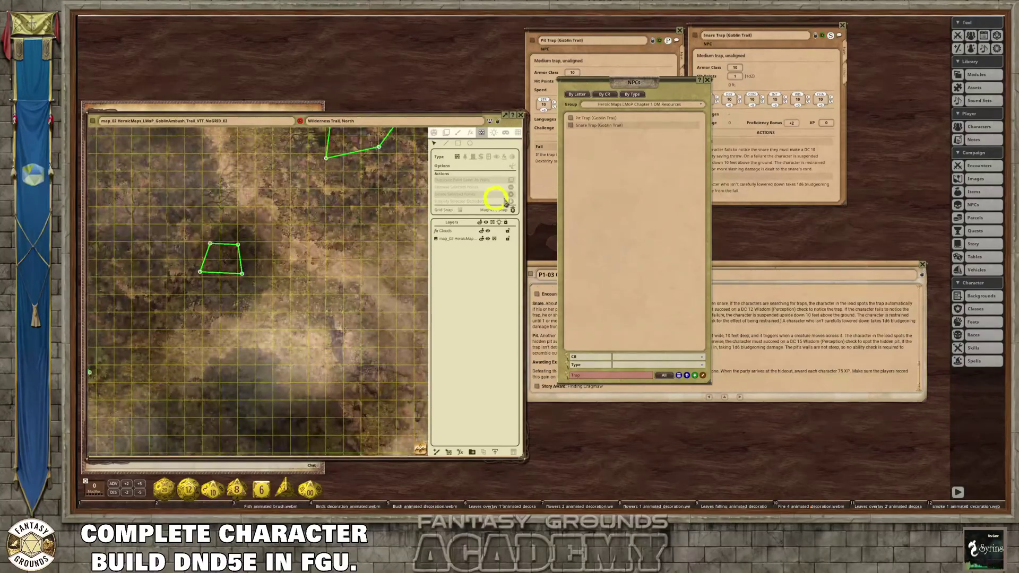
- Hide the Clouds layer and disable lighting, line of sight and player vision preview on the Goblin Ambush map
left_click(488, 231)
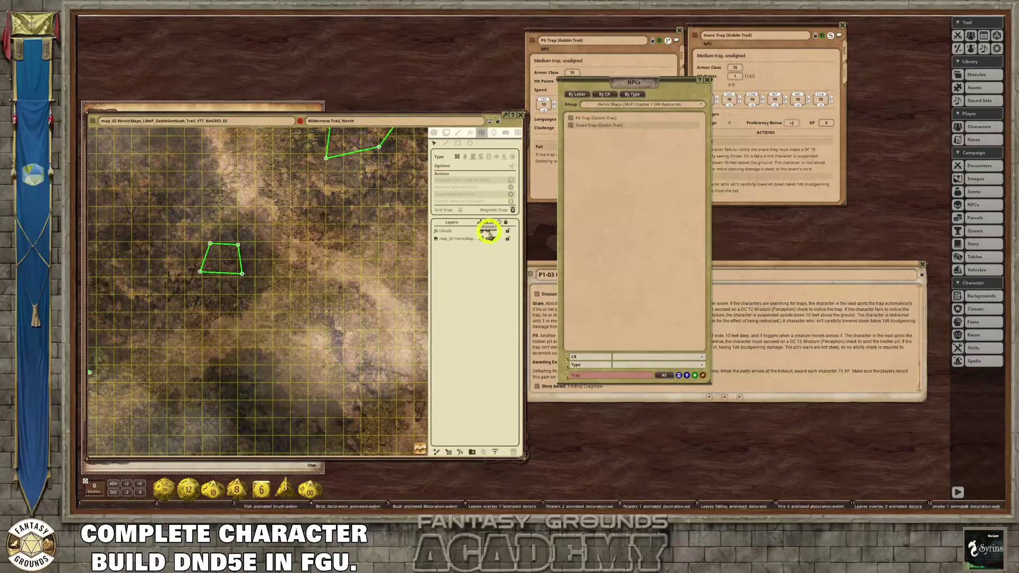
left_click(489, 230)
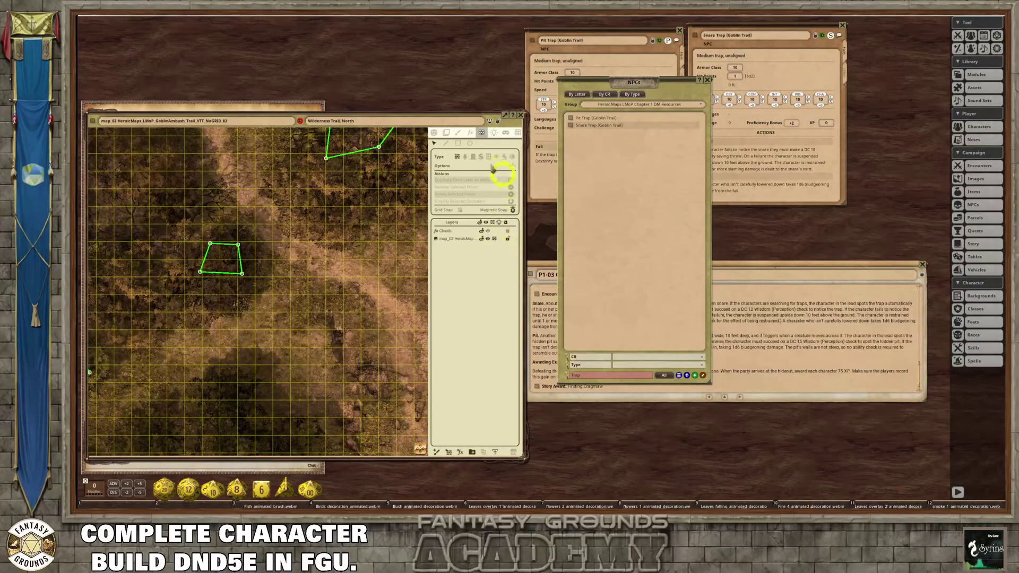
left_click(434, 132)
left_click(513, 192)
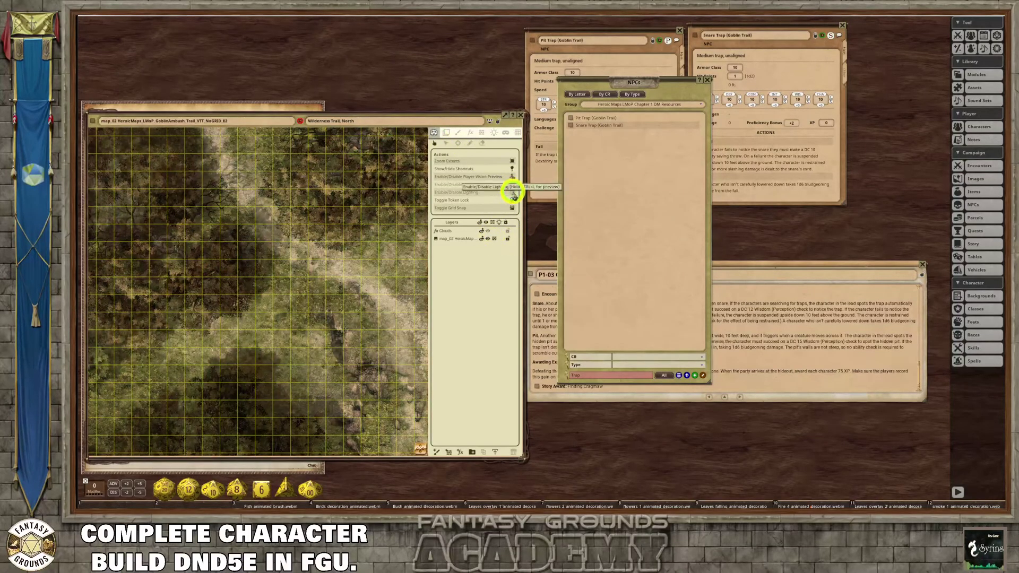
left_click(512, 176)
scroll(314, 260, "down", 3)
scroll(316, 279, "down", 2)
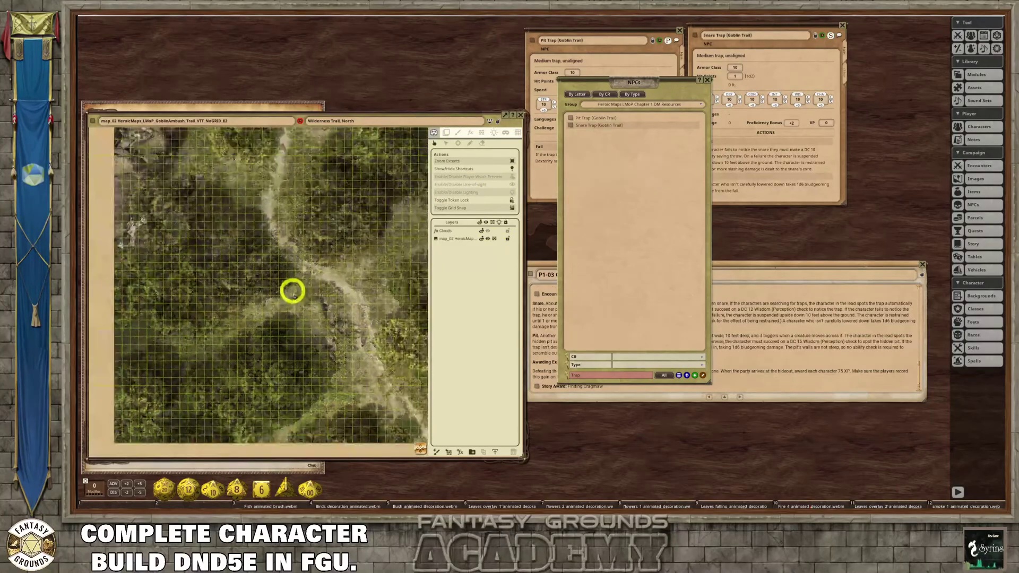
scroll(301, 326, "up", 1)
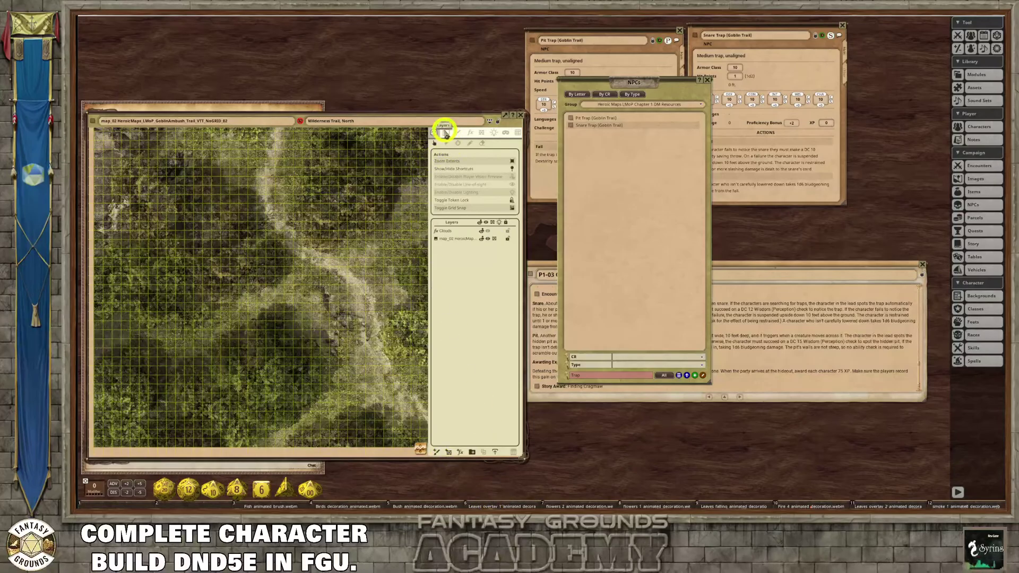
- Place an animated bush tile sized 4.7 by 3.5 in the shaded patch beside the trail on the Goblin Ambush map
left_click(459, 134)
left_click(446, 134)
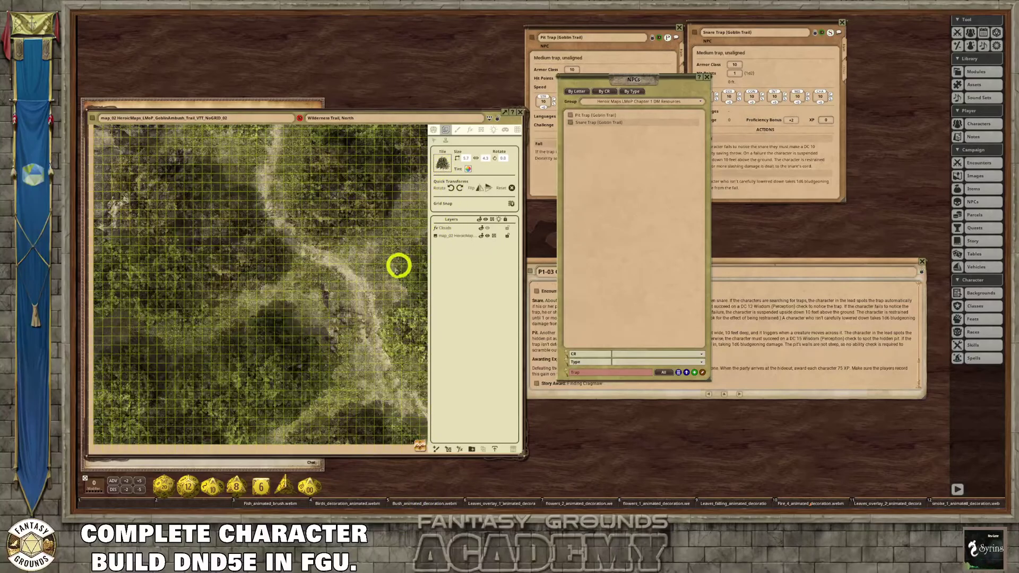
scroll(275, 346, "up", 1)
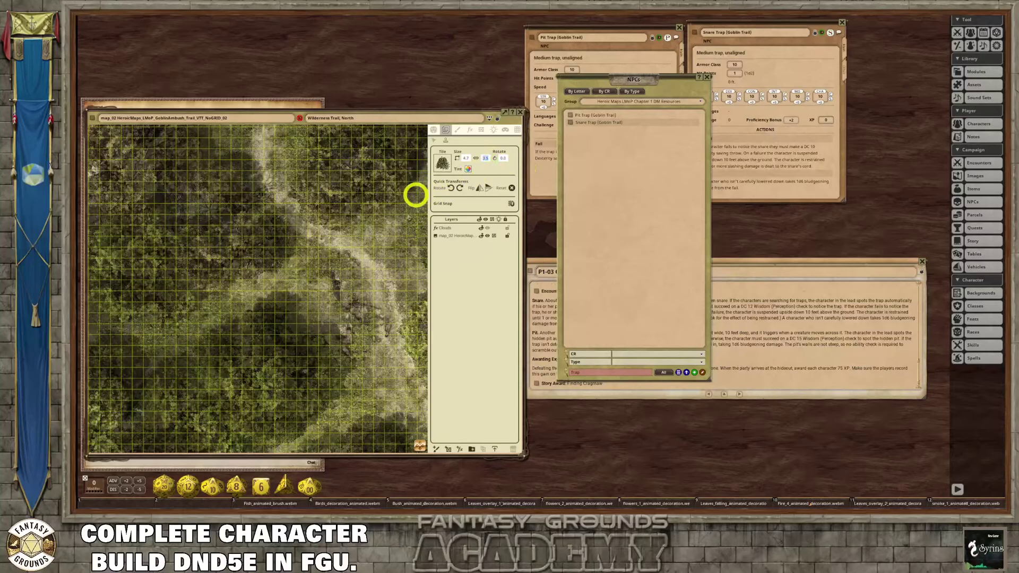
scroll(270, 324, "up", 2)
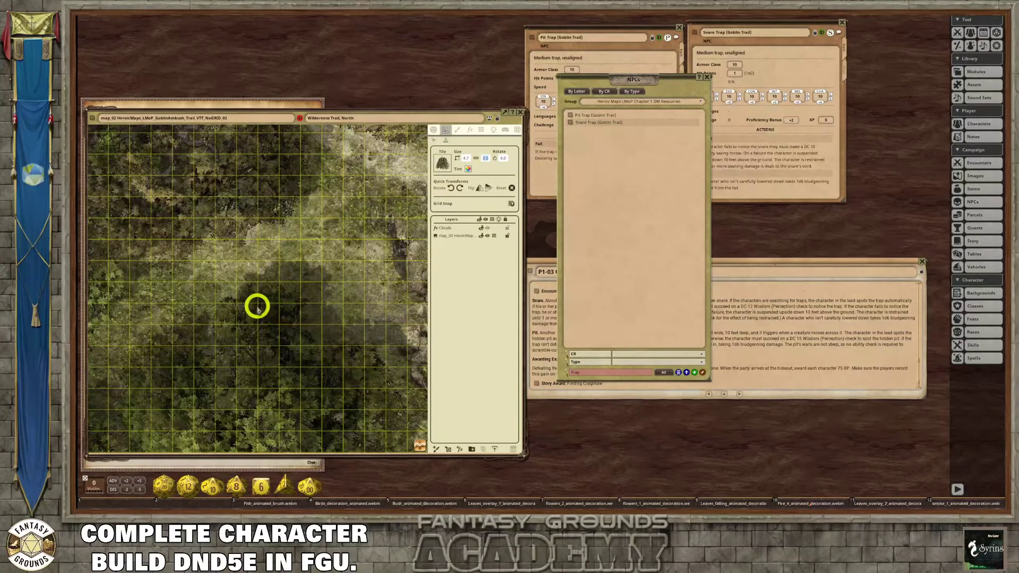
left_click(257, 306)
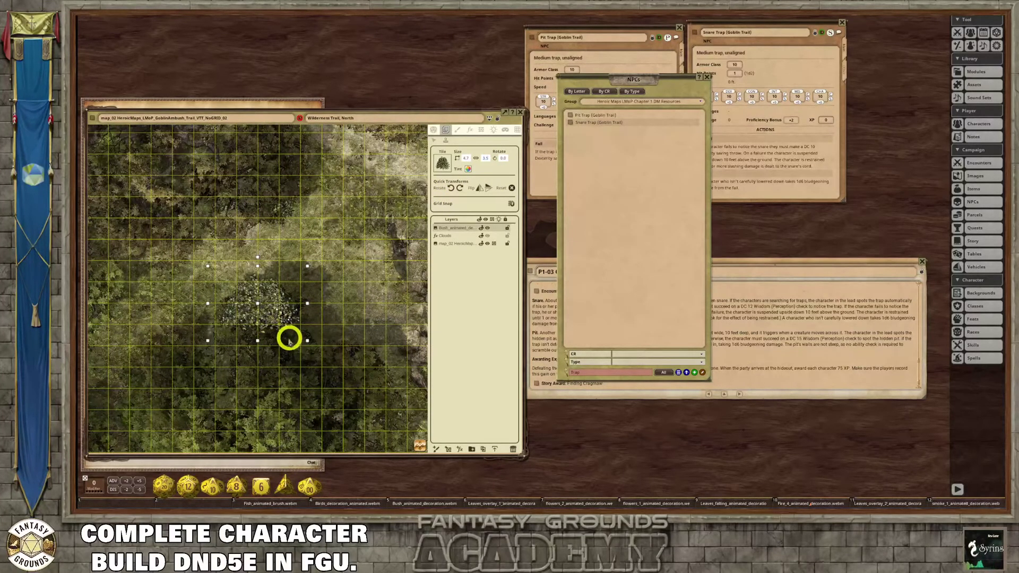
- Lower the tint alpha of the placed bush tile so it blends into the shaded foliage beside the trail
scroll(276, 338, "up", 1)
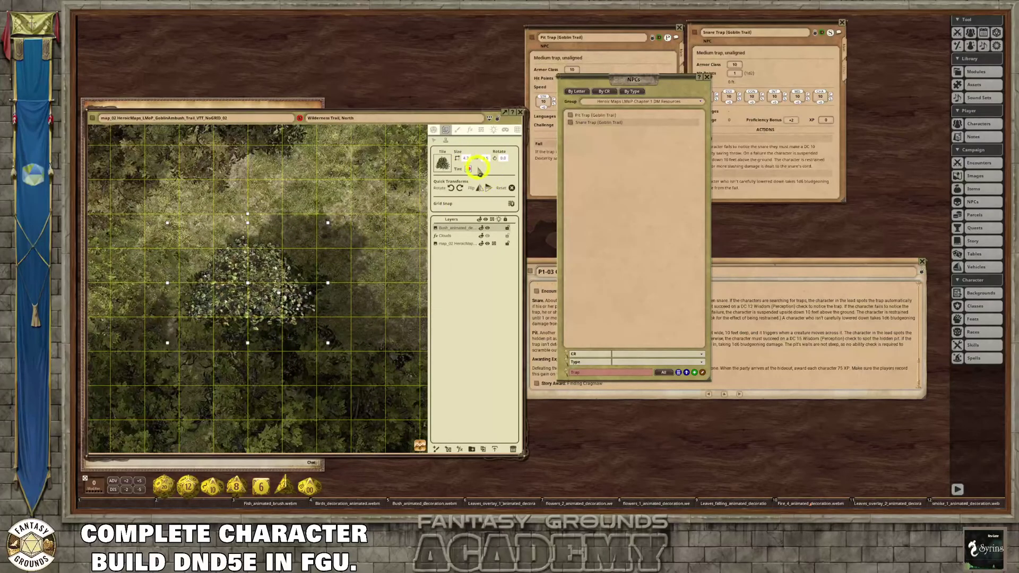
left_click(434, 141)
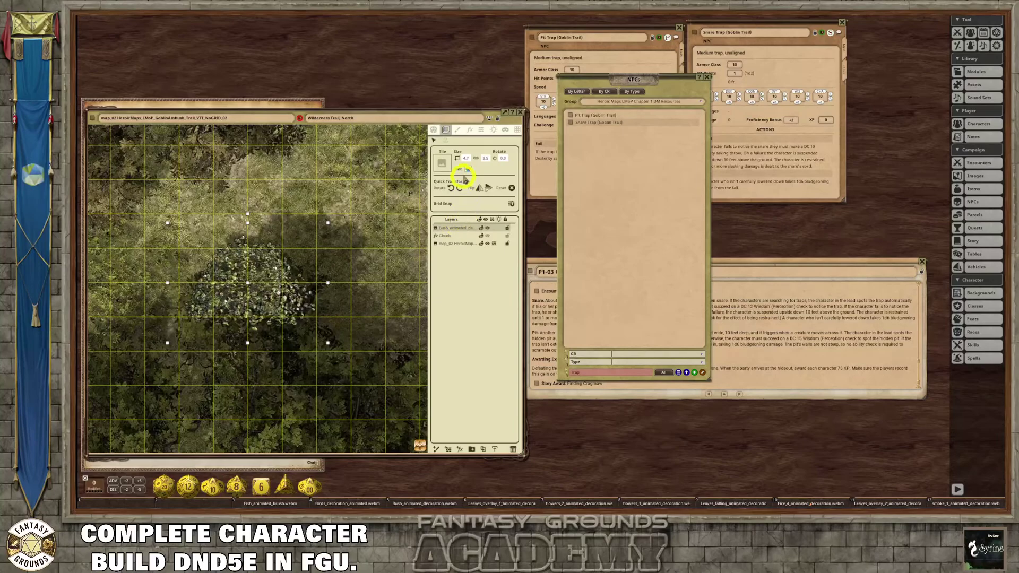
left_click(468, 169)
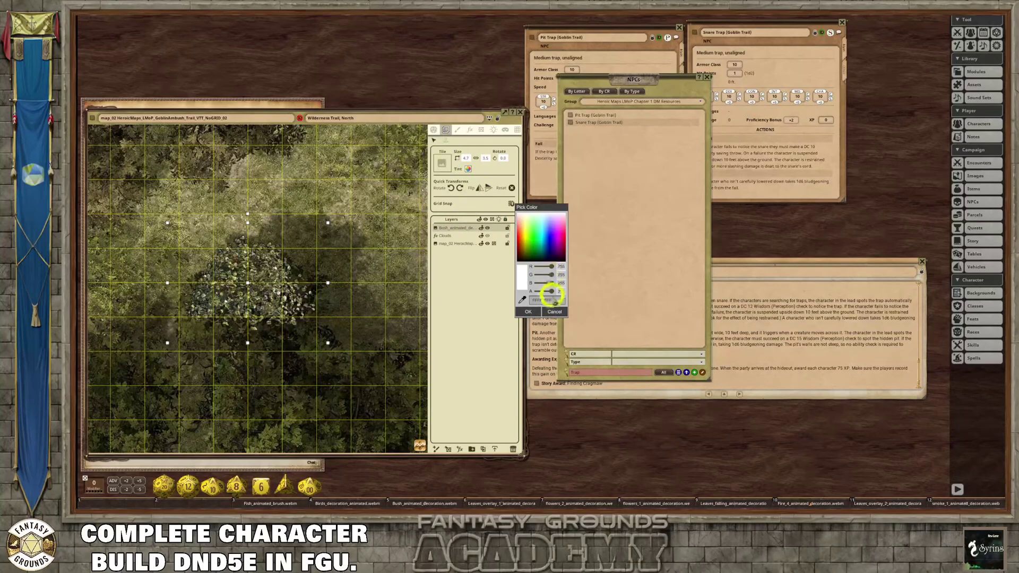
left_click_drag(549, 292, 548, 293)
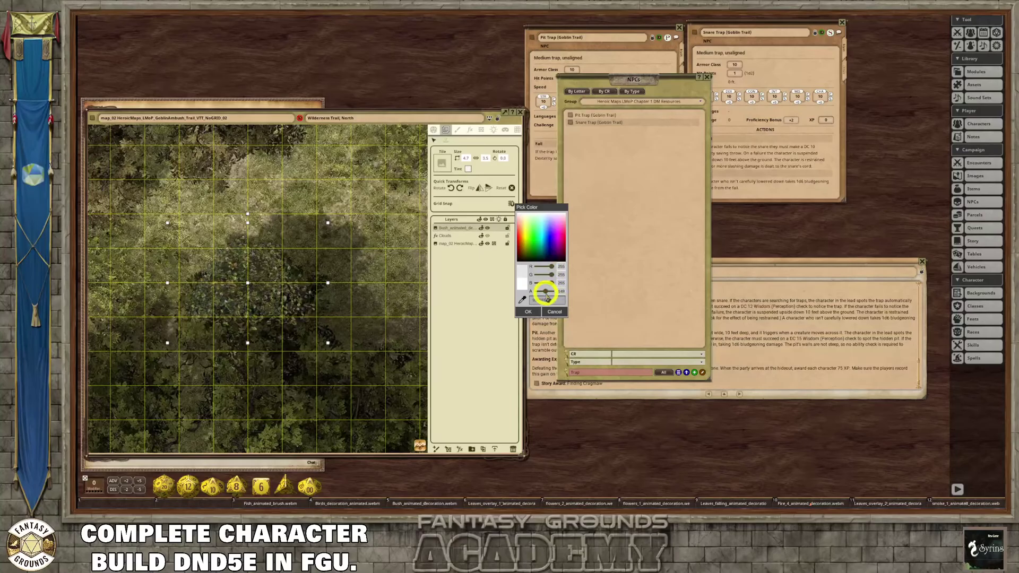
scroll(334, 304, "down", 1)
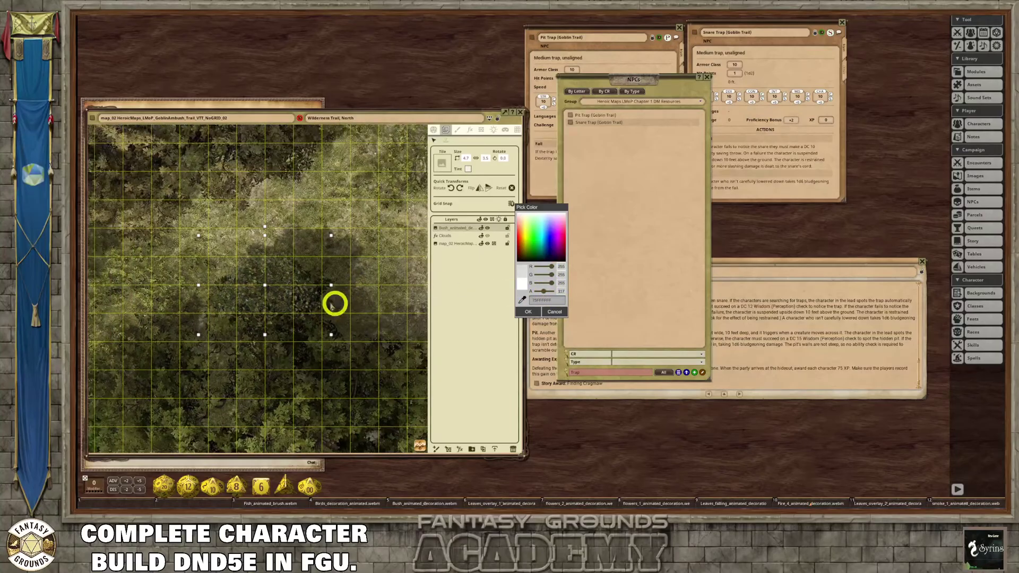
scroll(289, 334, "up", 3)
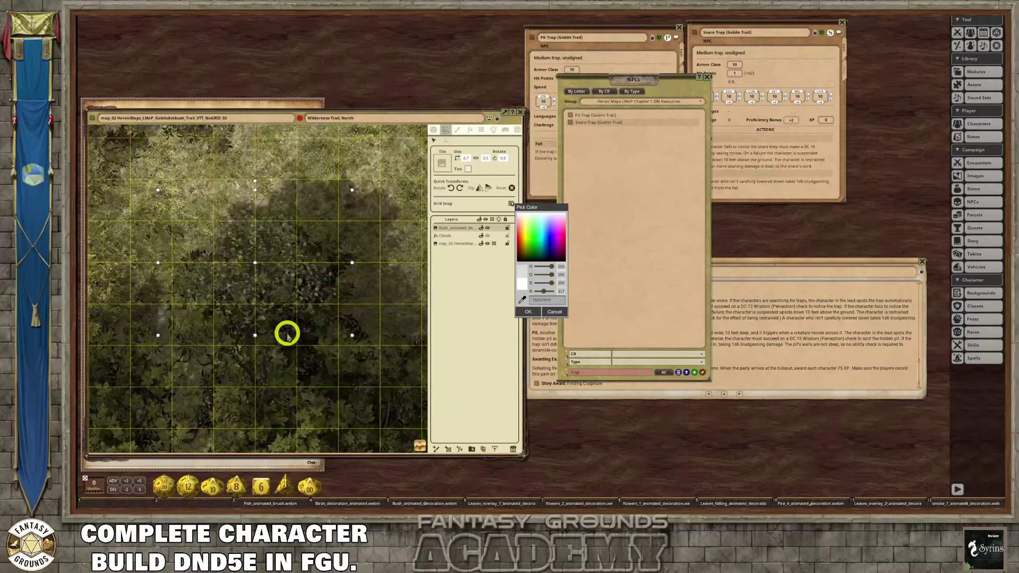
scroll(209, 312, "down", 2)
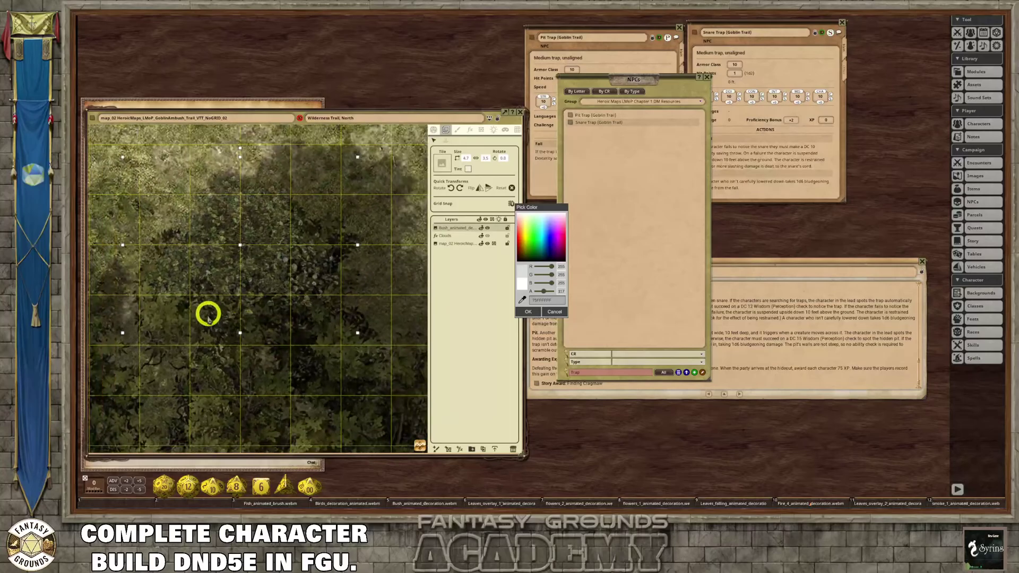
scroll(219, 315, "down", 2)
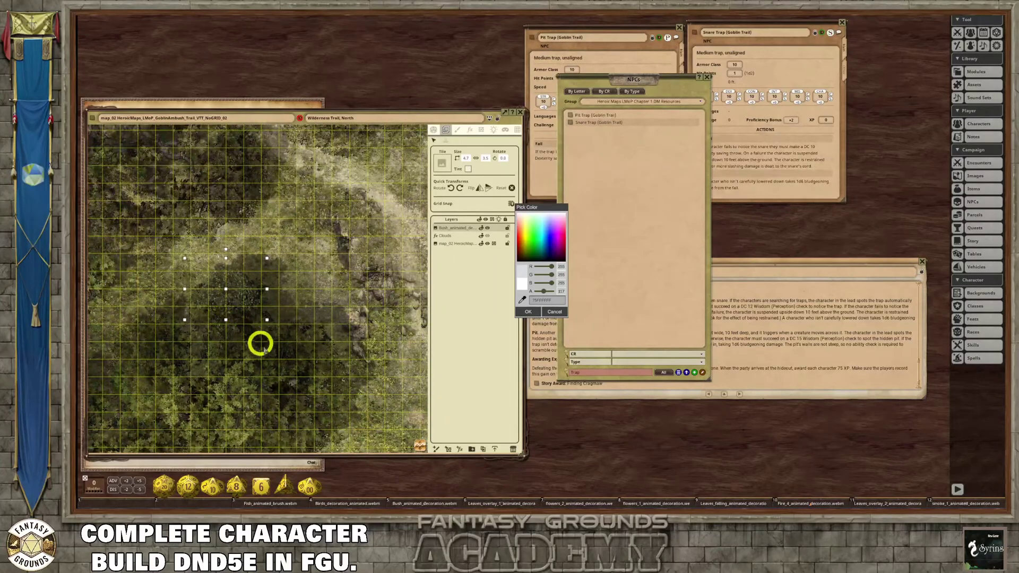
scroll(223, 345, "down", 3)
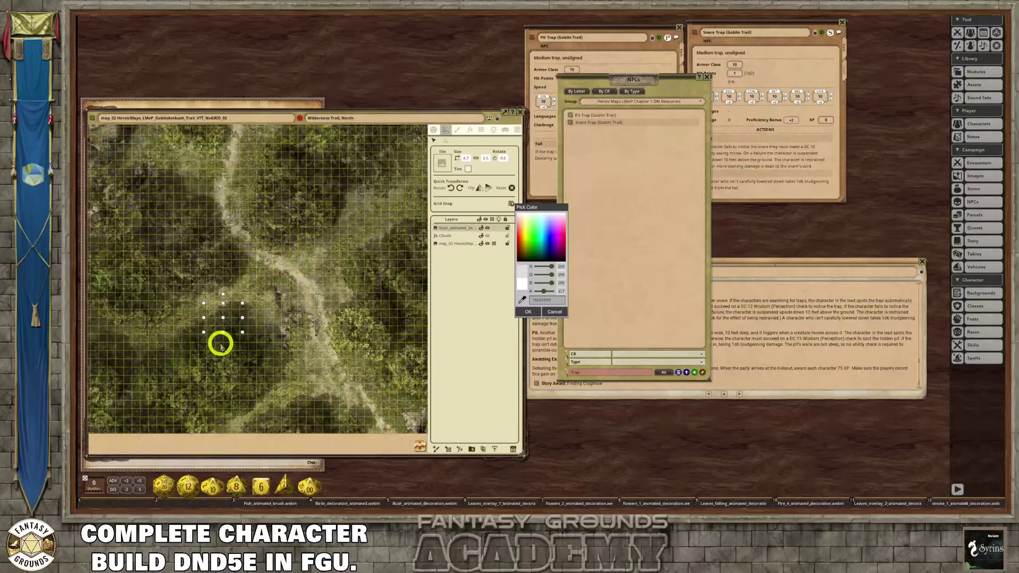
- Place a second animated bush tile in the dark undergrowth beside the trail near the map's lower edge
scroll(355, 349, "up", 6)
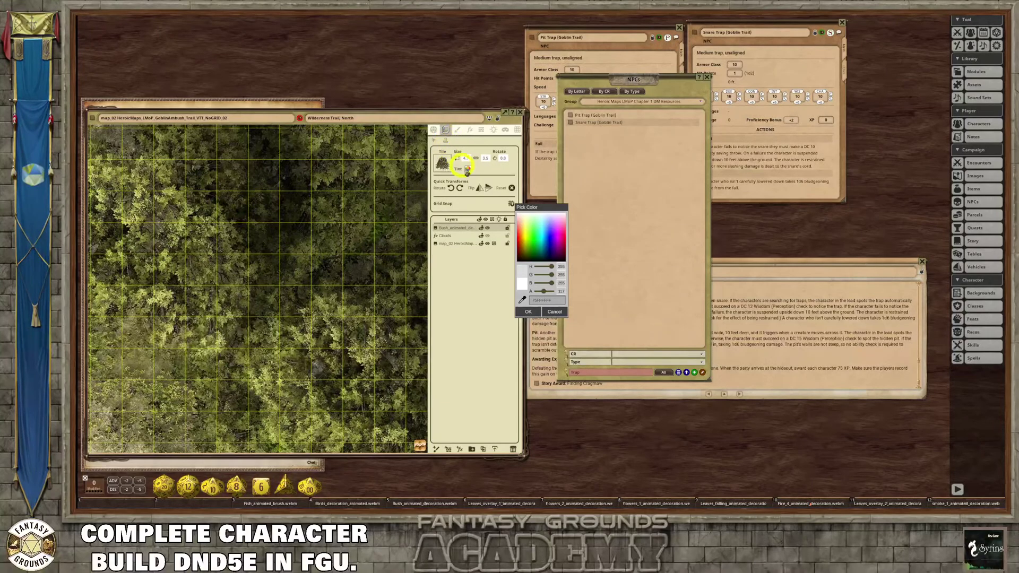
scroll(274, 281, "down", 3)
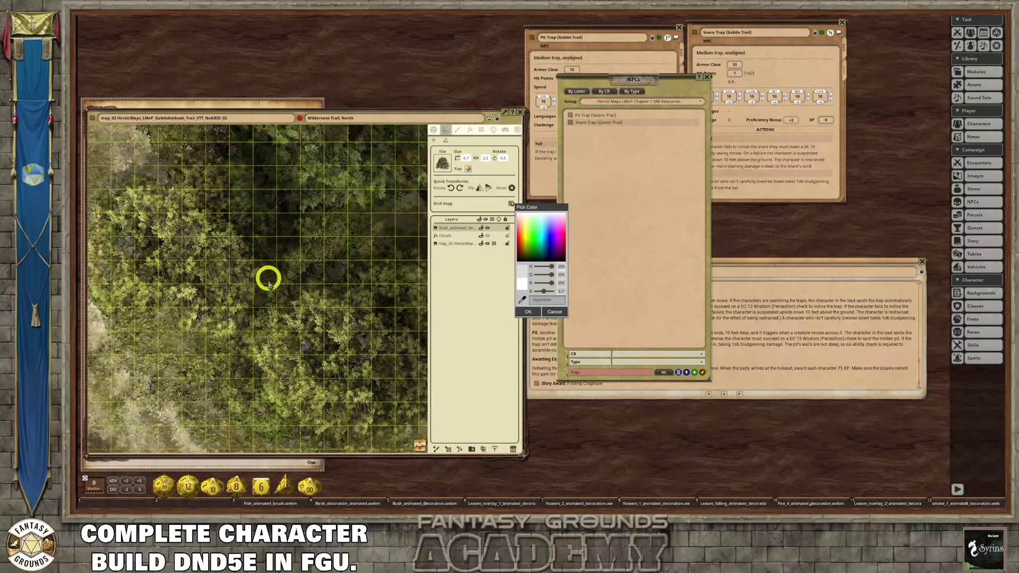
scroll(297, 284, "down", 2)
scroll(166, 364, "up", 4)
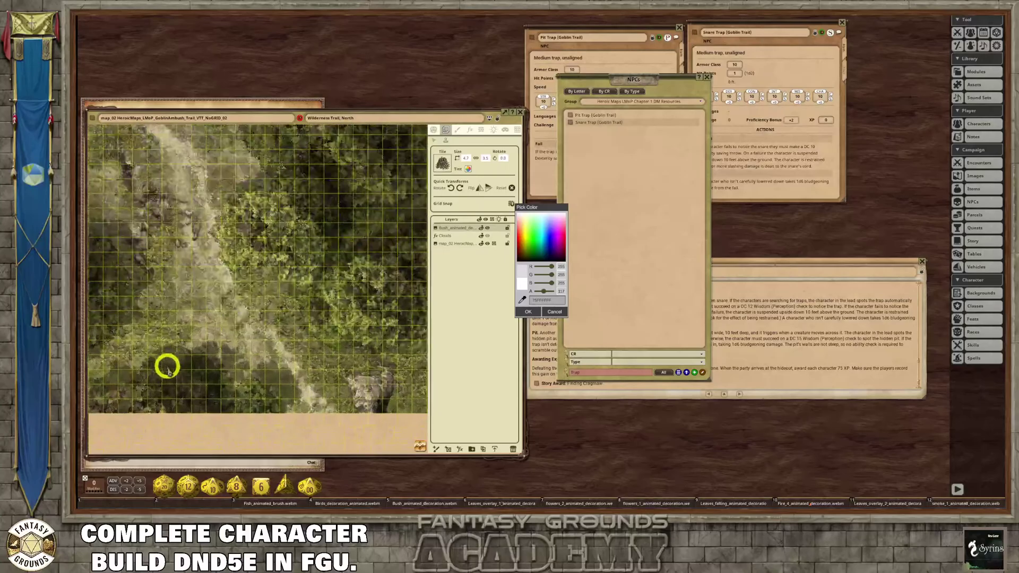
scroll(197, 370, "up", 2)
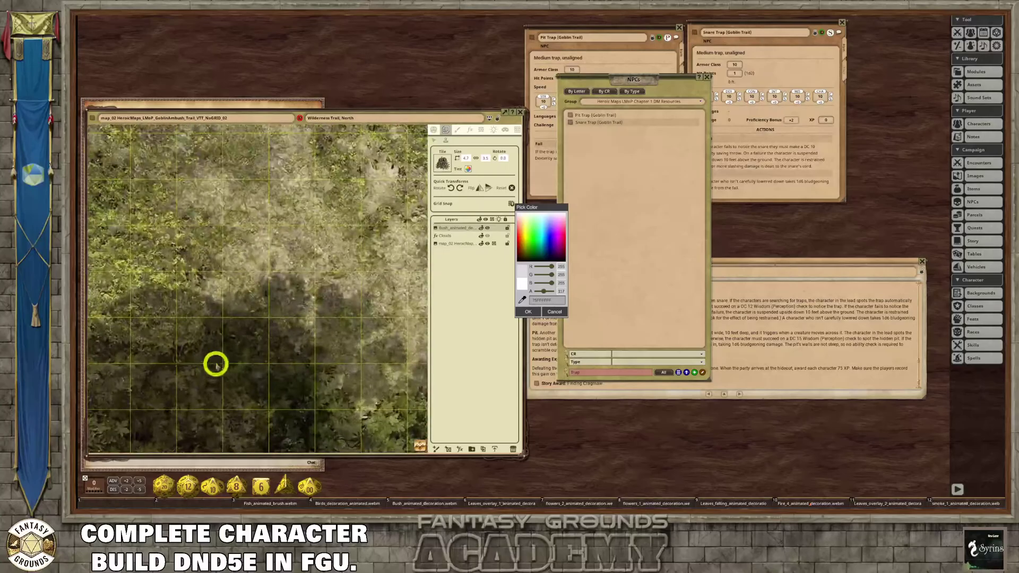
left_click(200, 393)
scroll(206, 387, "down", 3)
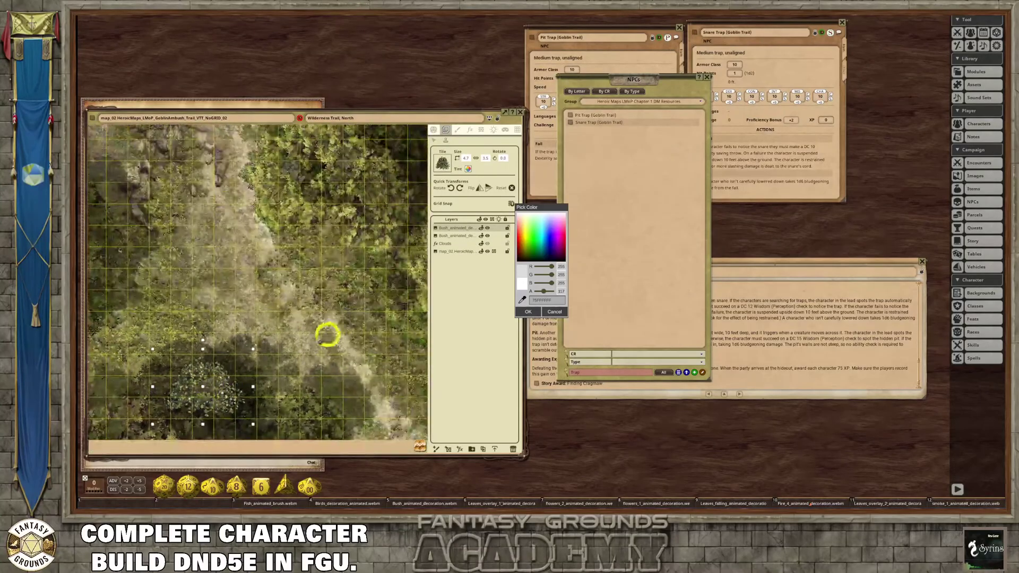
- Reduce the second bush tile's tint alpha to blend it in and nudge it slightly down within the shaded patch
left_click(469, 171)
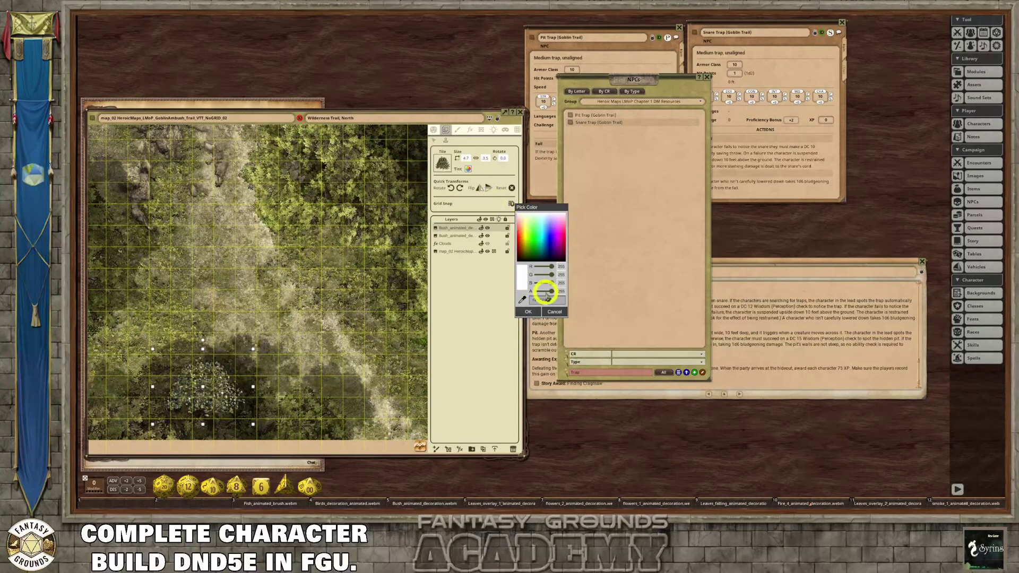
left_click(434, 141)
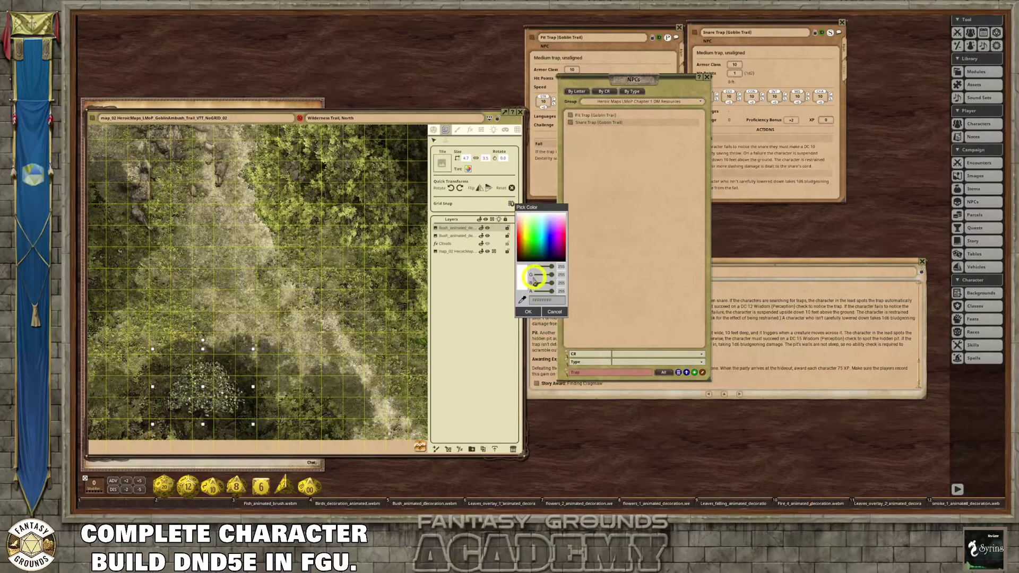
left_click_drag(552, 292, 547, 292)
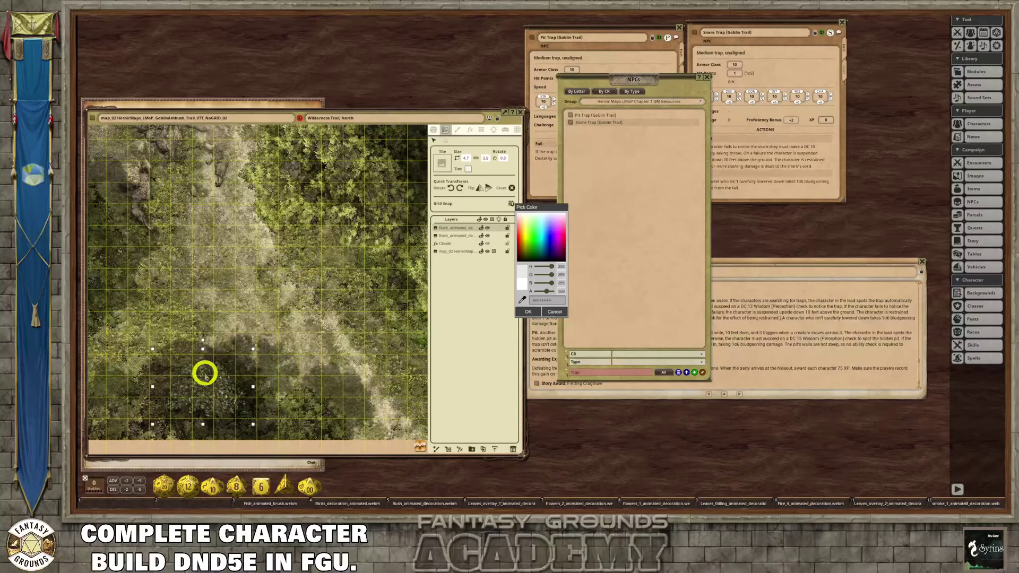
left_click_drag(206, 374, 214, 383)
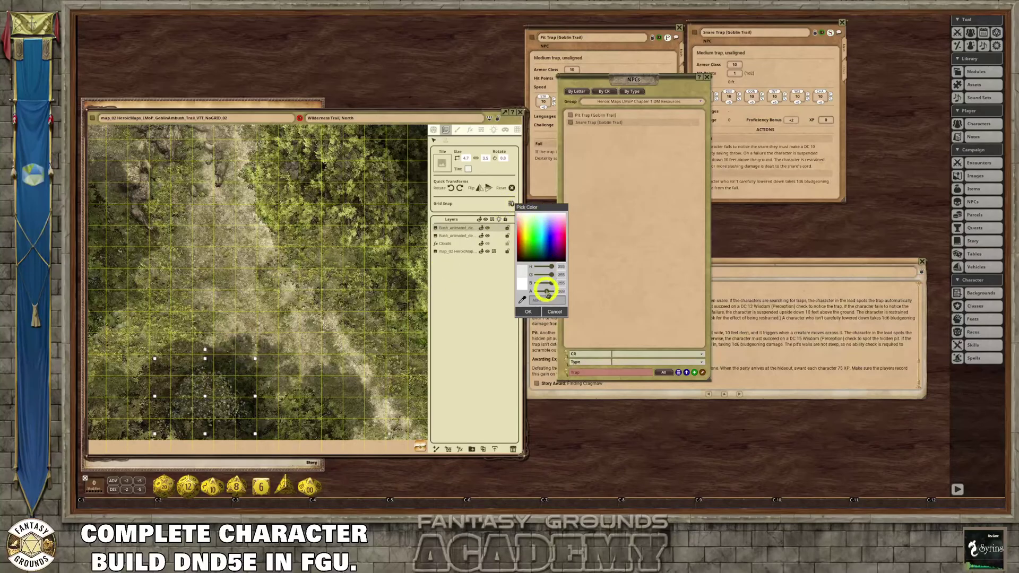
left_click_drag(547, 291, 542, 291)
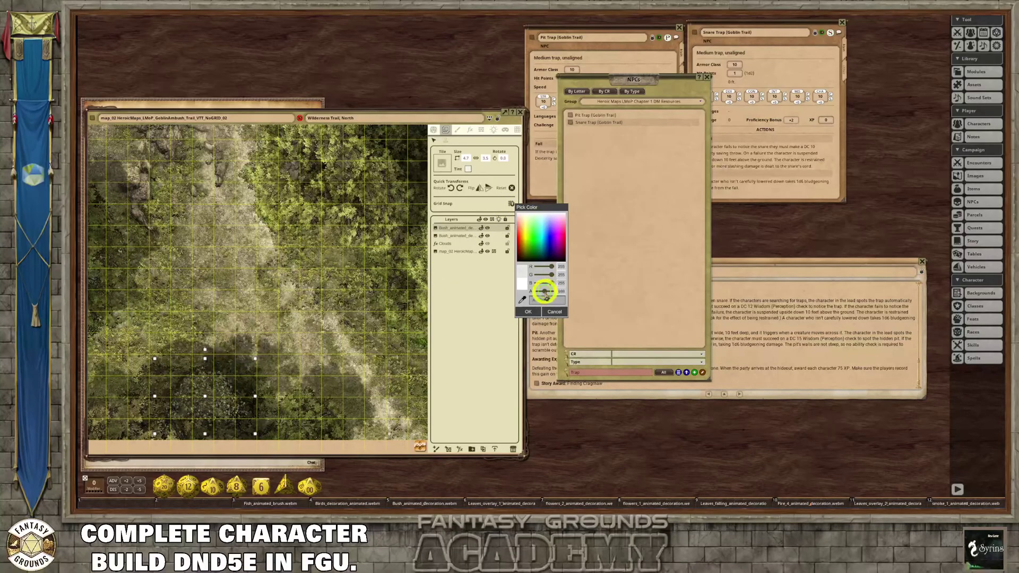
- Examine how the second bush tile blends with the surrounding foliage, both up close and across the lower part of the map
scroll(234, 379, "up", 2)
scroll(218, 386, "up", 8)
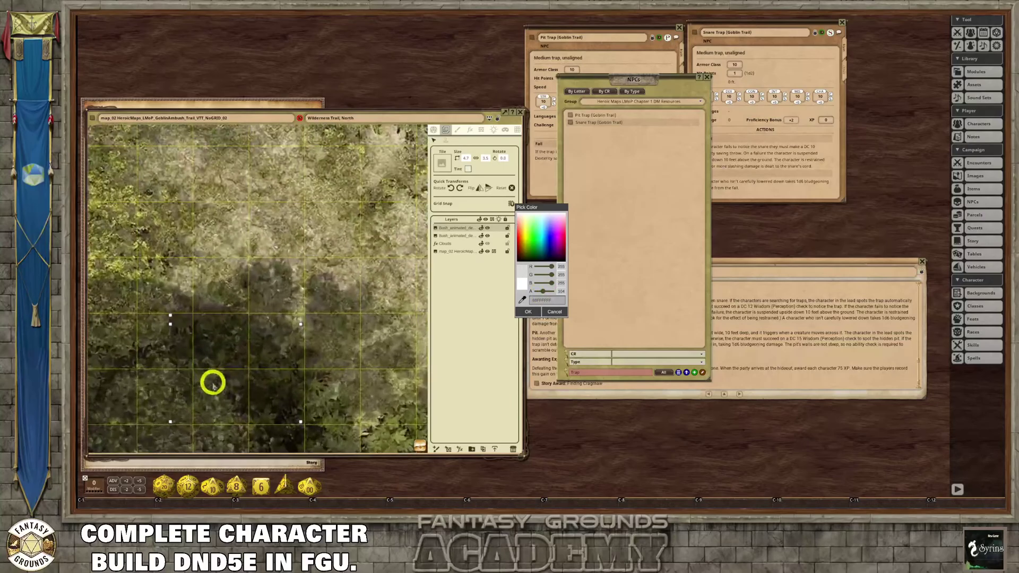
scroll(180, 378, "down", 7)
scroll(180, 378, "down", 2)
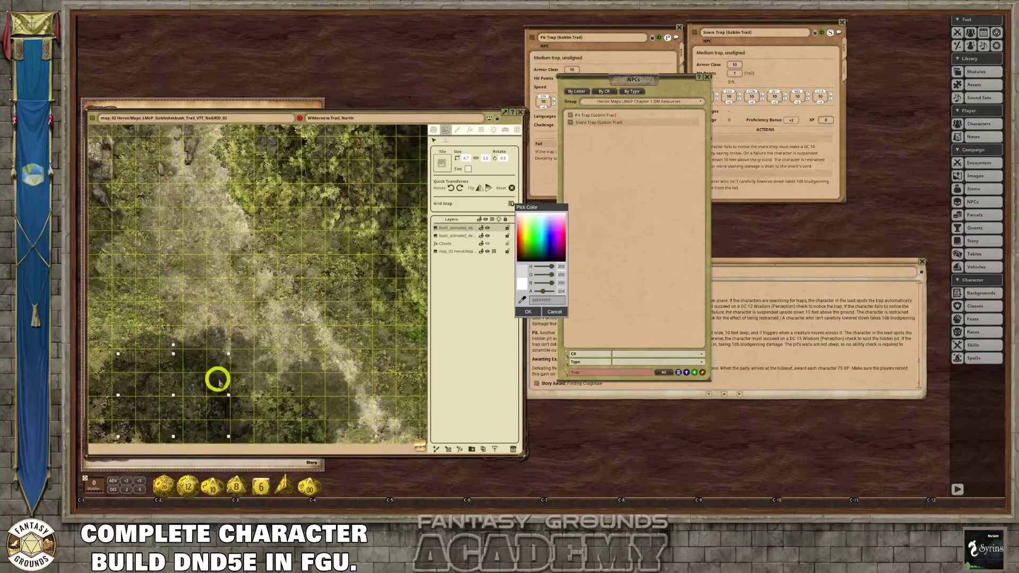
scroll(223, 385, "down", 3)
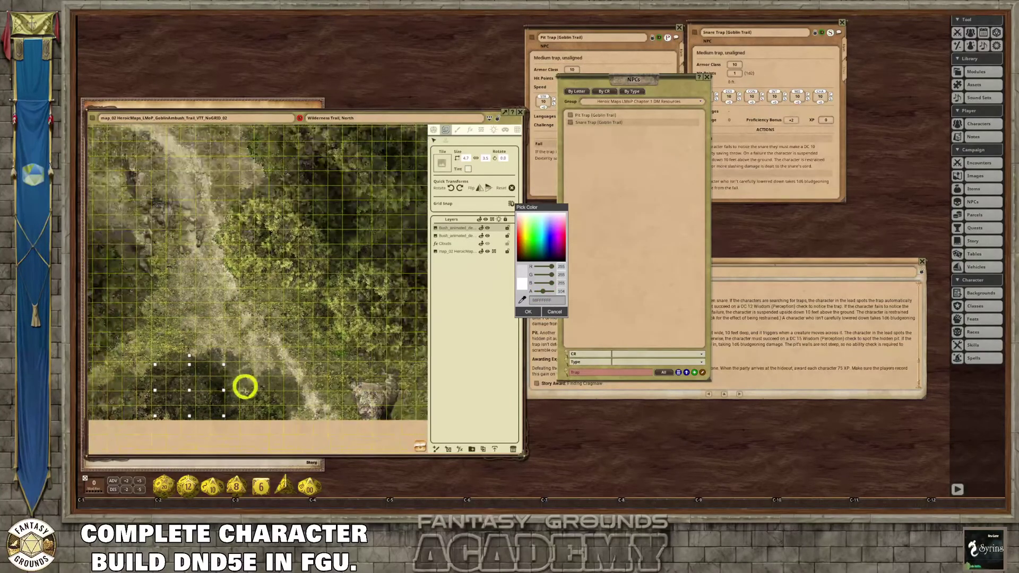
scroll(249, 392, "down", 2)
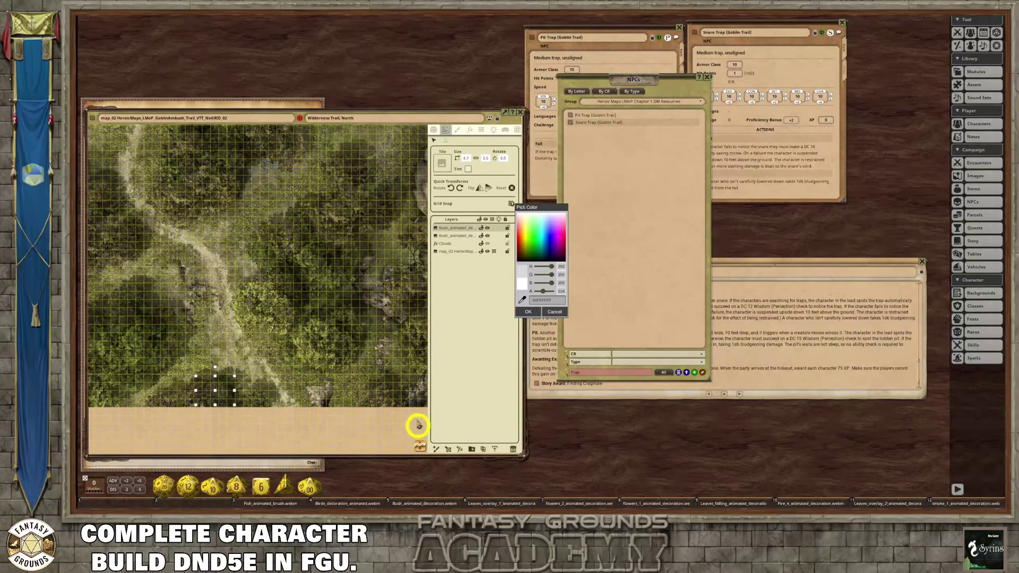
scroll(404, 412, "up", 5)
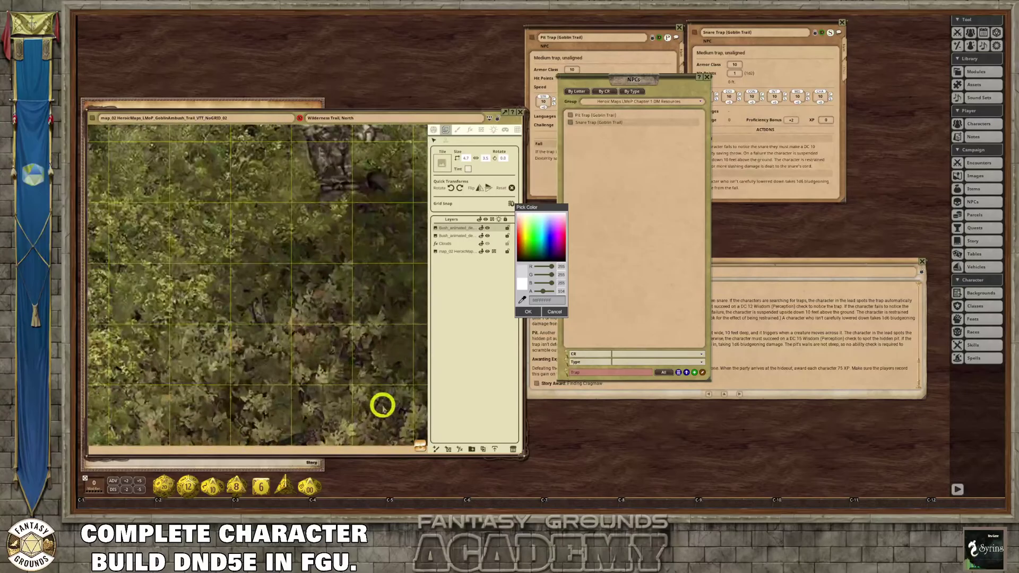
scroll(382, 406, "down", 4)
scroll(381, 407, "down", 1)
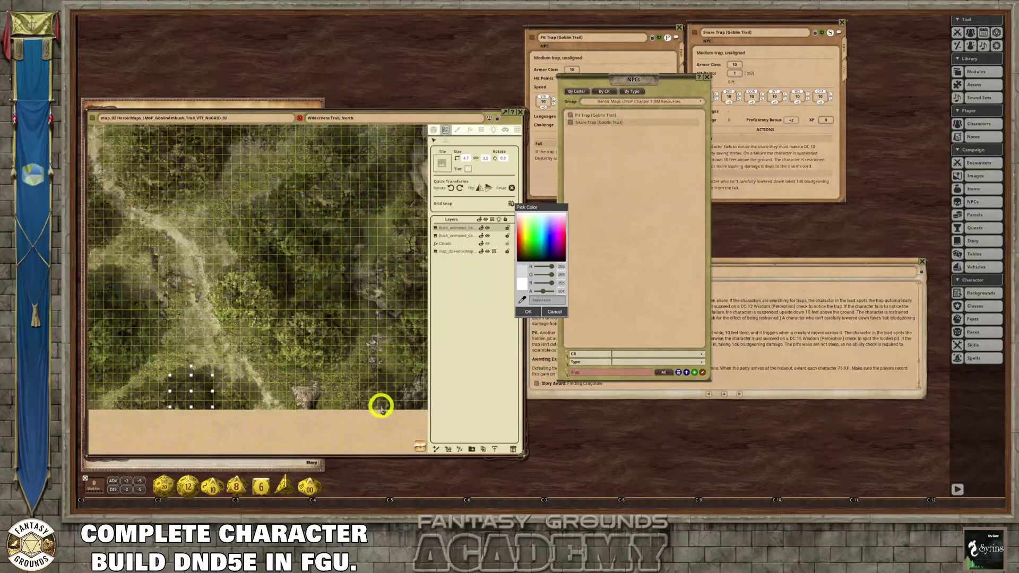
- Place a third animated bush tile on the large bush just below the trail fork, near the map's upper middle
left_click_drag(423, 443, 171, 398)
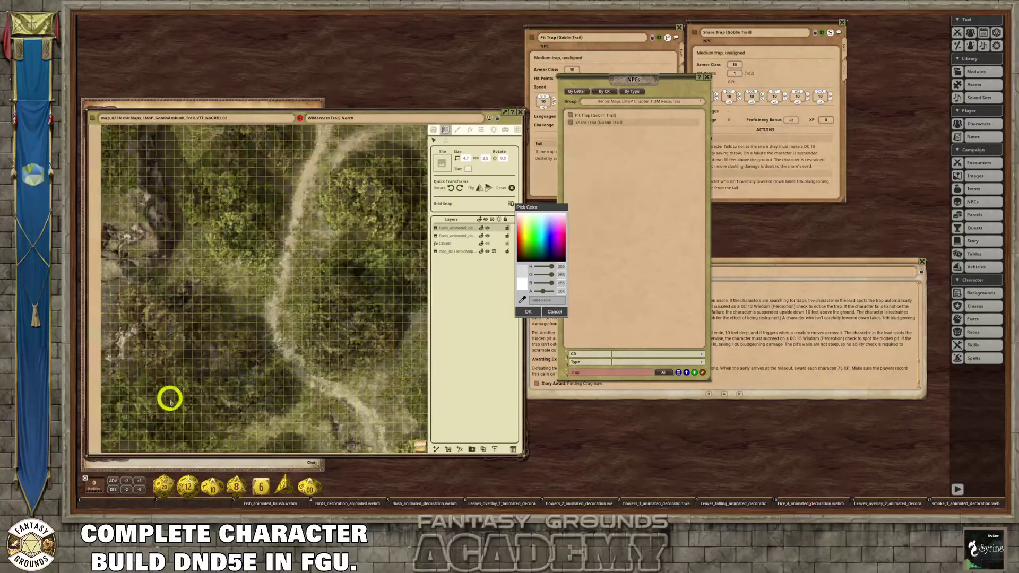
scroll(168, 380, "up", 3)
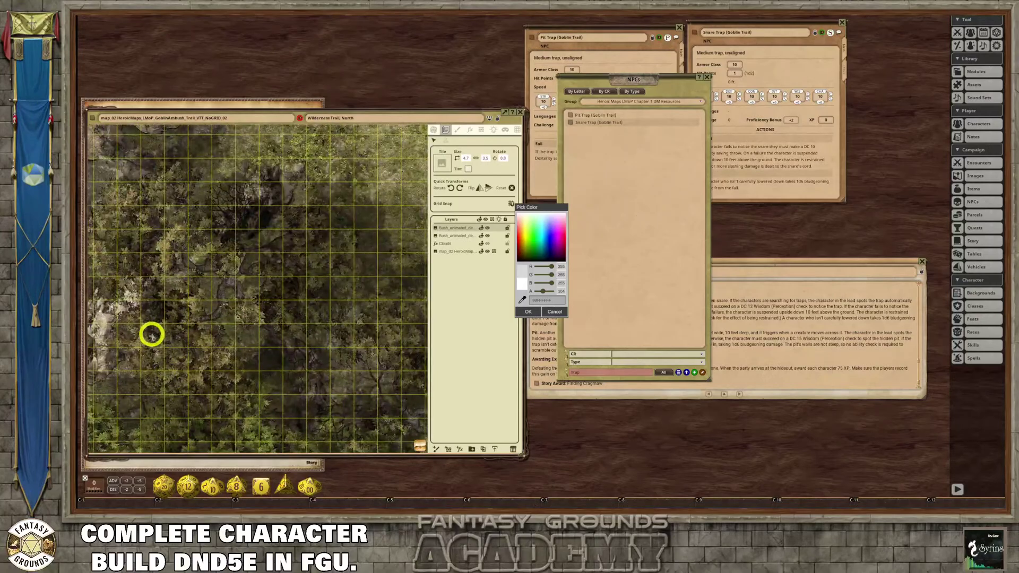
scroll(162, 334, "down", 5)
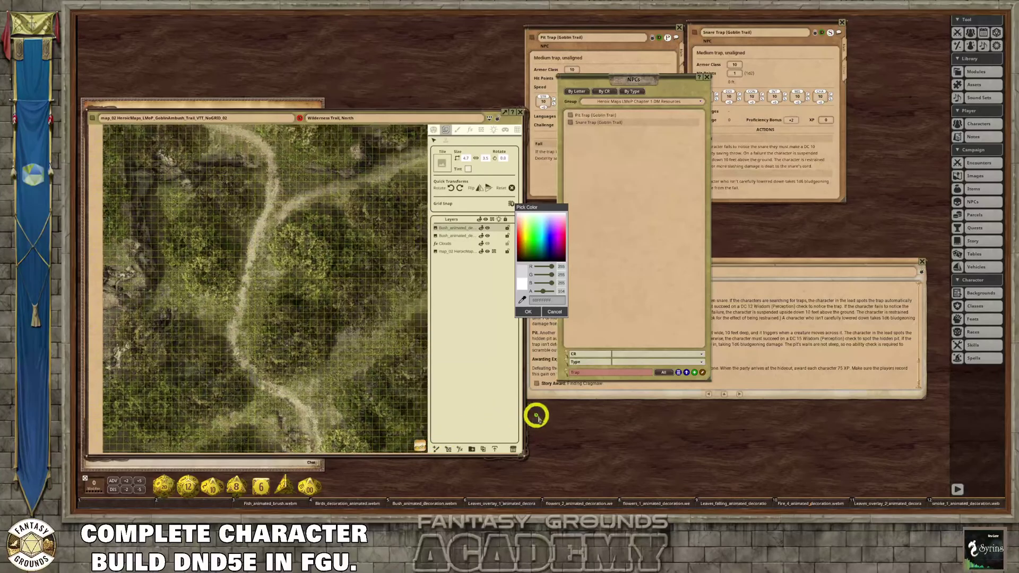
scroll(250, 311, "up", 4)
scroll(250, 311, "up", 2)
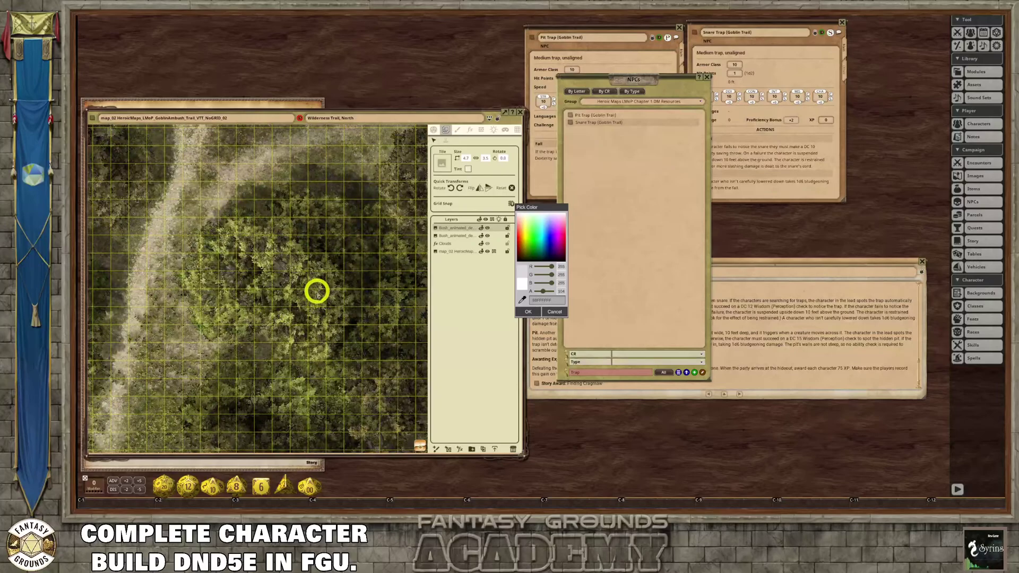
left_click(325, 303)
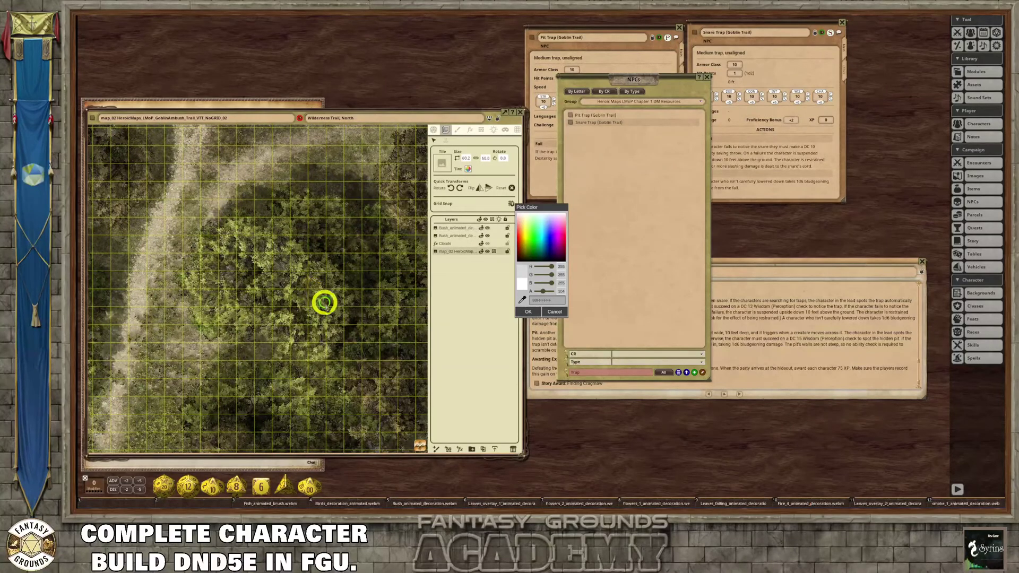
left_click(462, 226)
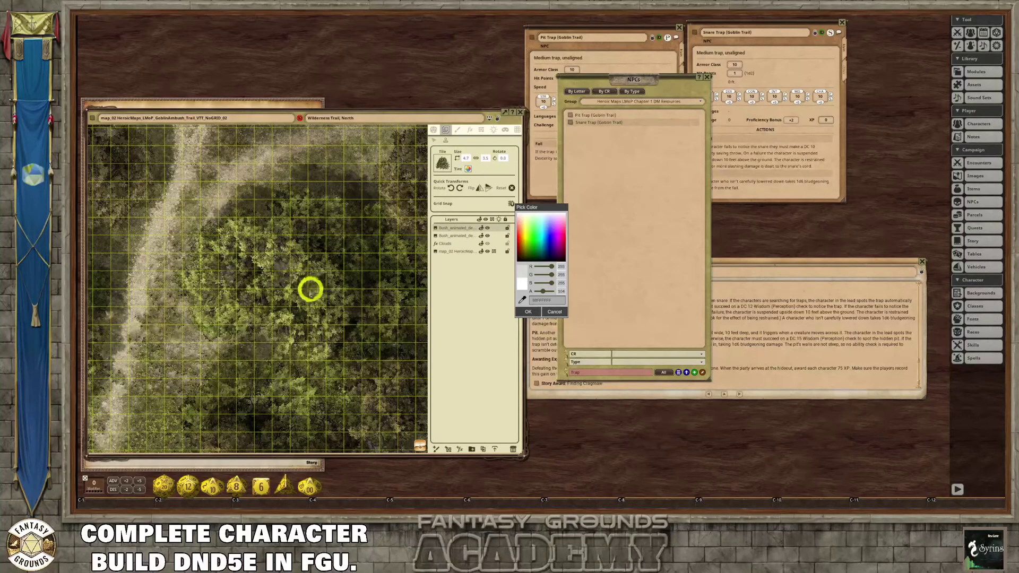
left_click(315, 294)
scroll(346, 309, "up", 3)
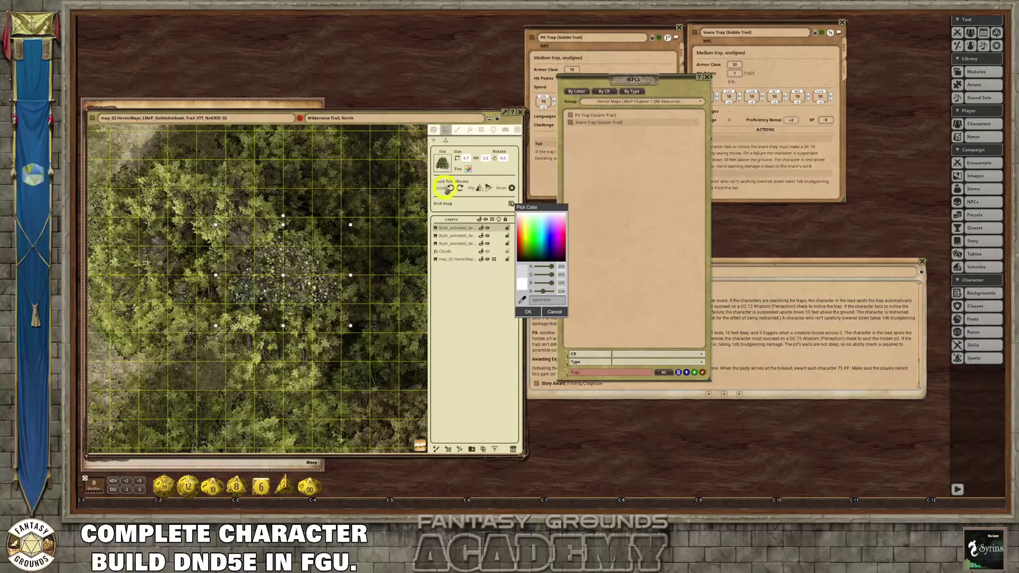
- Nudge the third bush tile slightly right and lower its tint alpha to blend it into the surrounding foliage
left_click(434, 139)
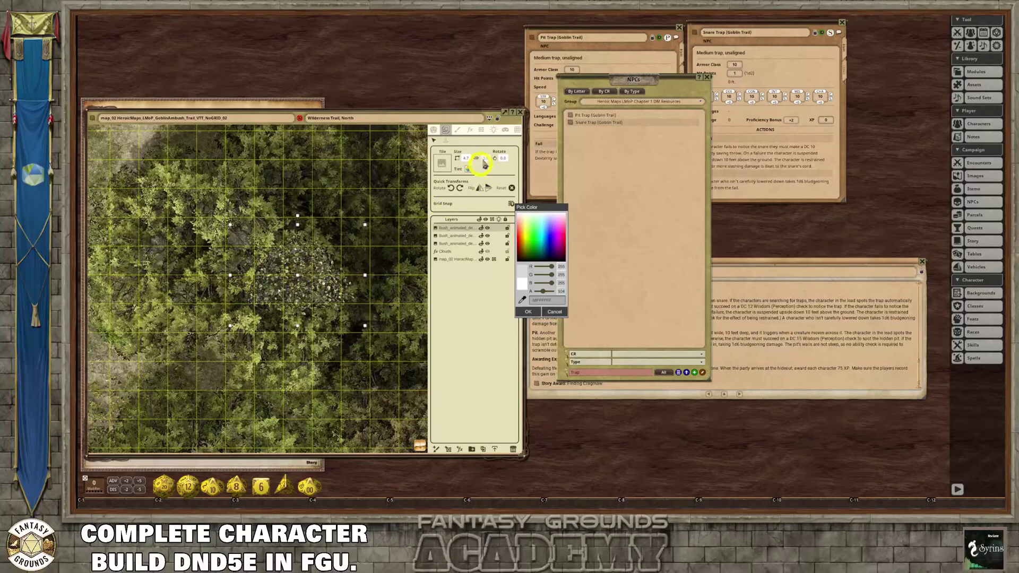
left_click(467, 169)
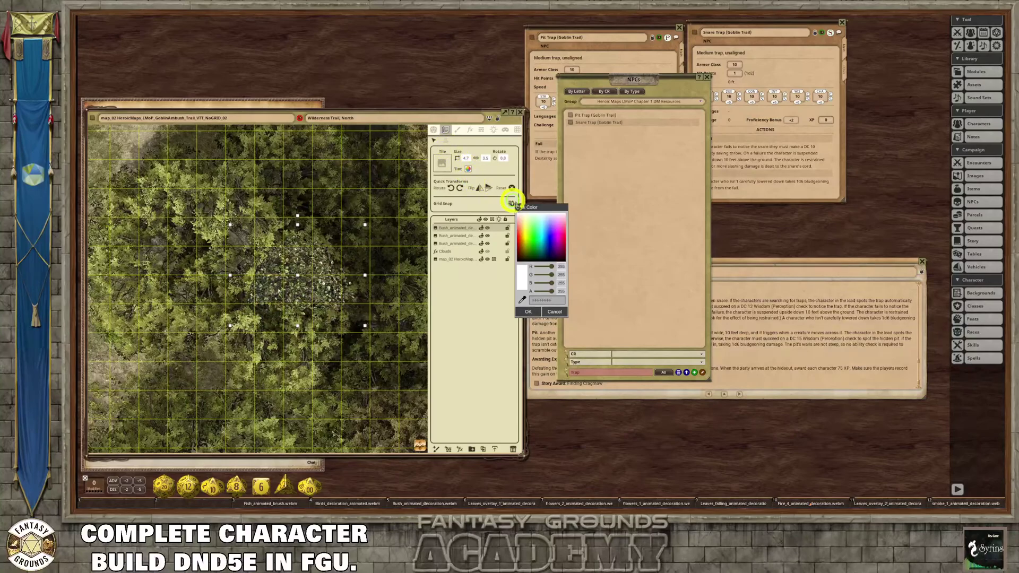
left_click_drag(552, 291, 543, 293)
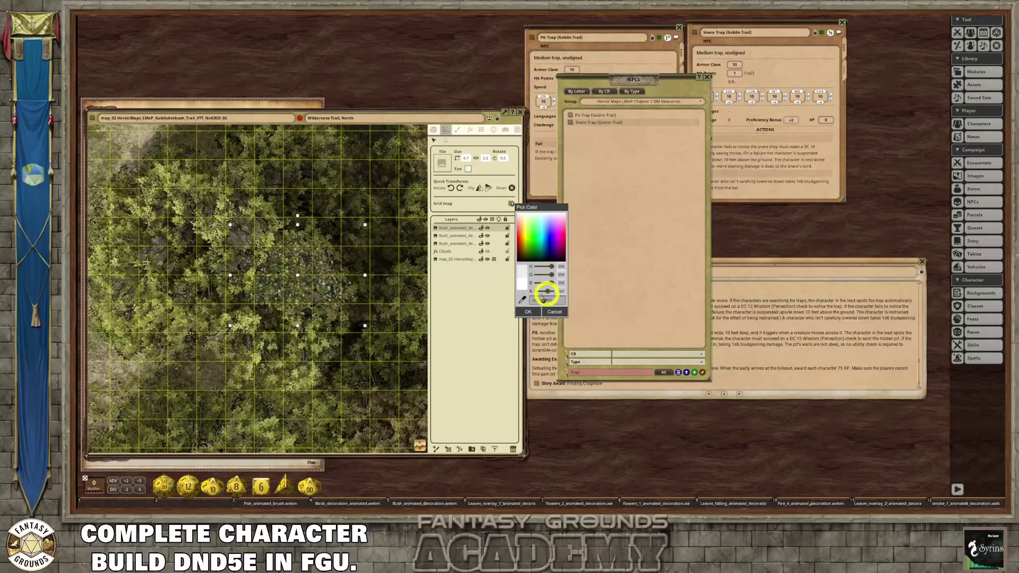
- Examine how the third bush tile blends with the foliage around the trail fork, both up close and across the whole map
scroll(366, 285, "down", 1)
scroll(351, 306, "down", 2)
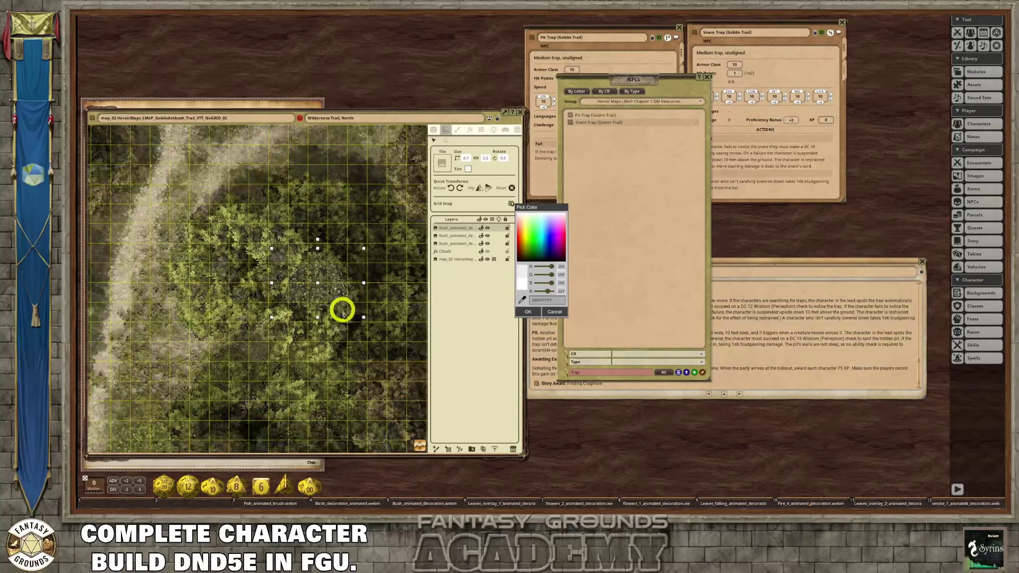
scroll(342, 311, "down", 3)
scroll(212, 332, "down", 1)
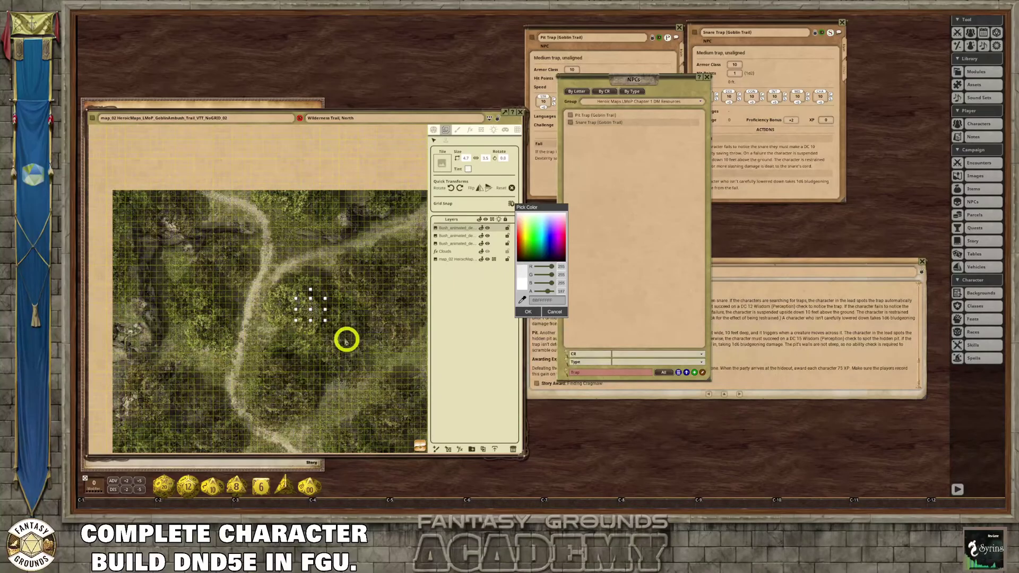
scroll(323, 324, "up", 3)
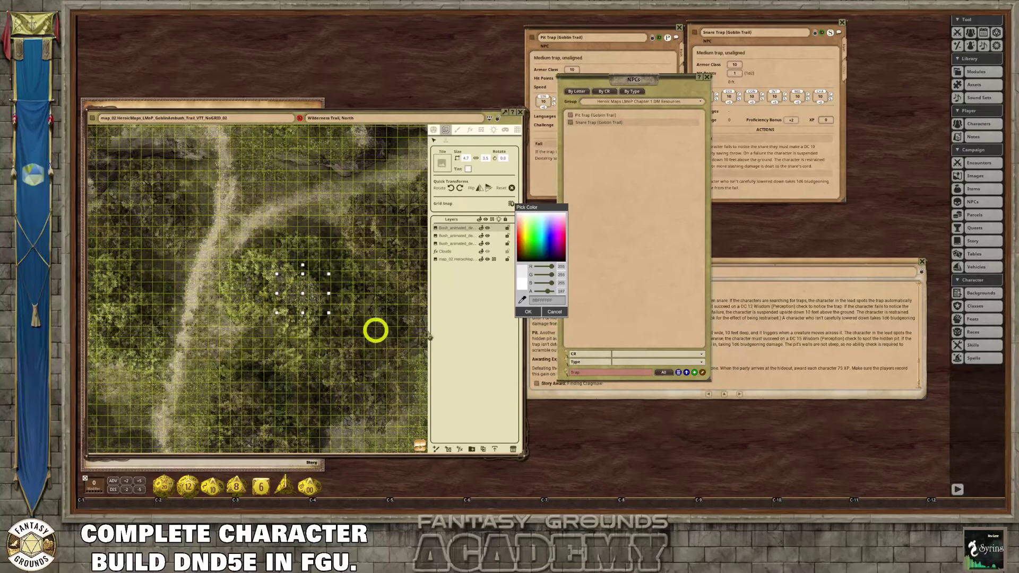
scroll(303, 355, "down", 3)
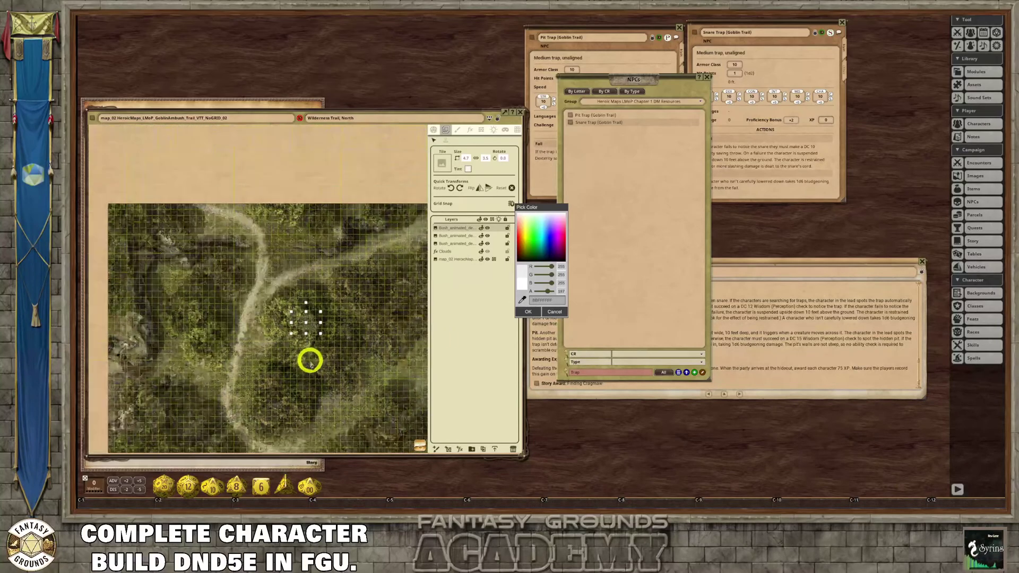
scroll(310, 361, "down", 2)
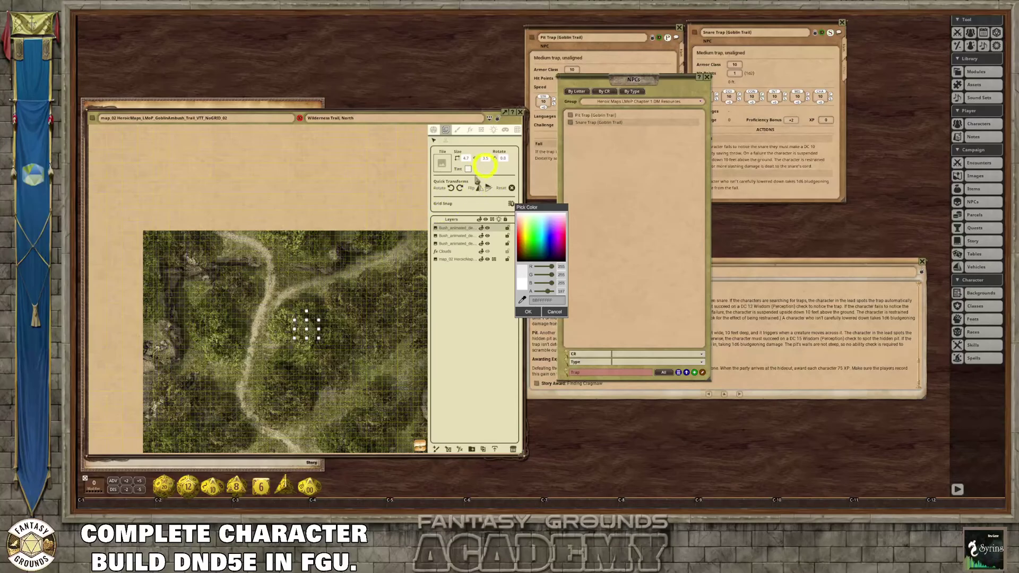
scroll(323, 320, "up", 5)
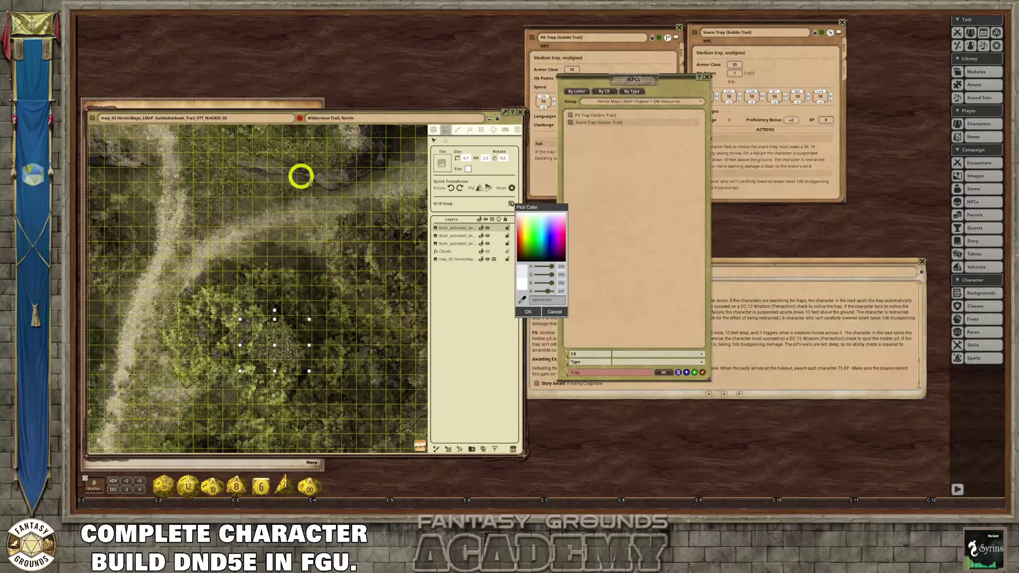
scroll(328, 262, "down", 1)
scroll(334, 282, "down", 2)
scroll(267, 304, "up", 3)
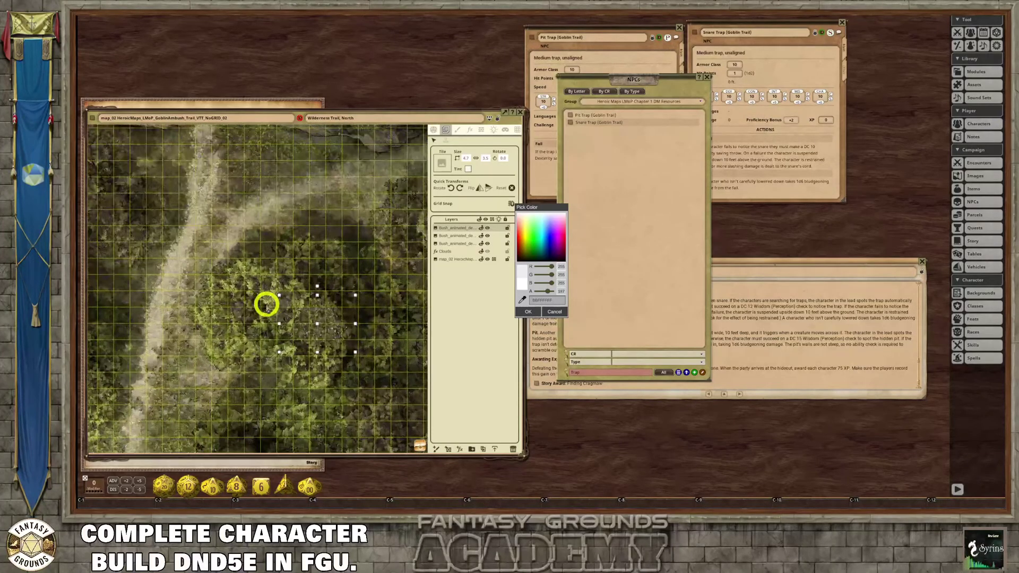
scroll(204, 271, "down", 1)
scroll(223, 212, "down", 2)
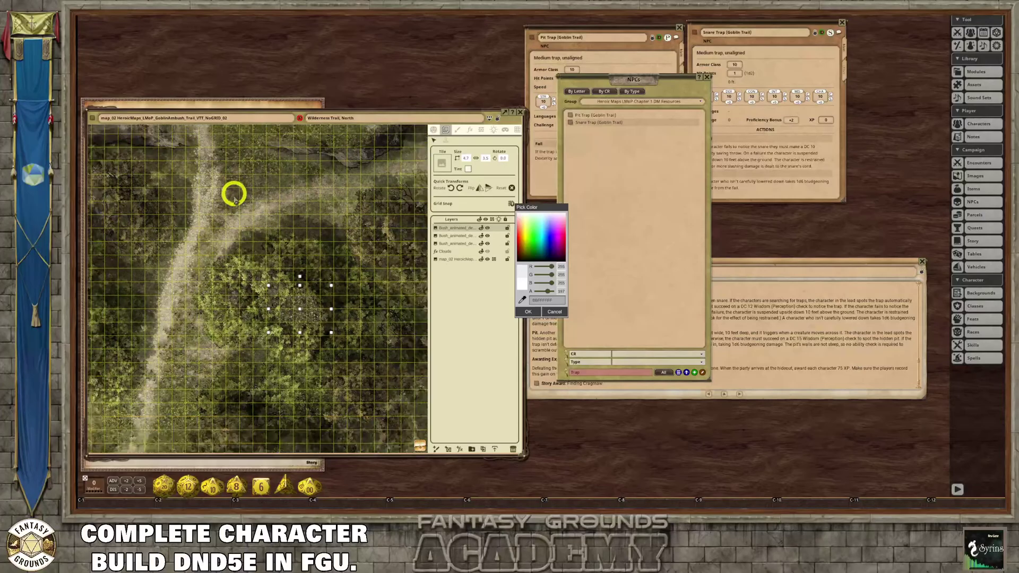
scroll(239, 179, "up", 3)
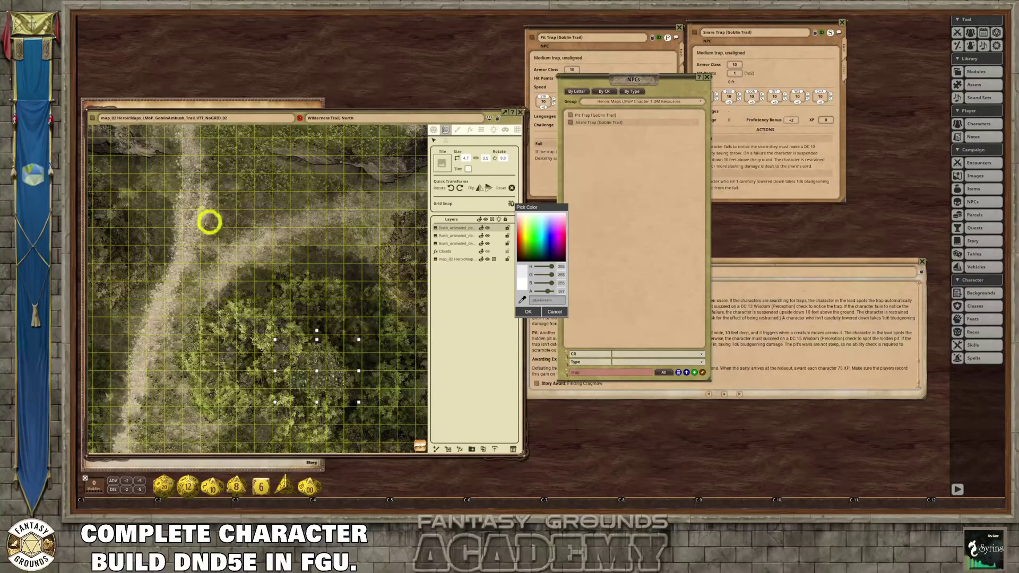
scroll(279, 258, "down", 5)
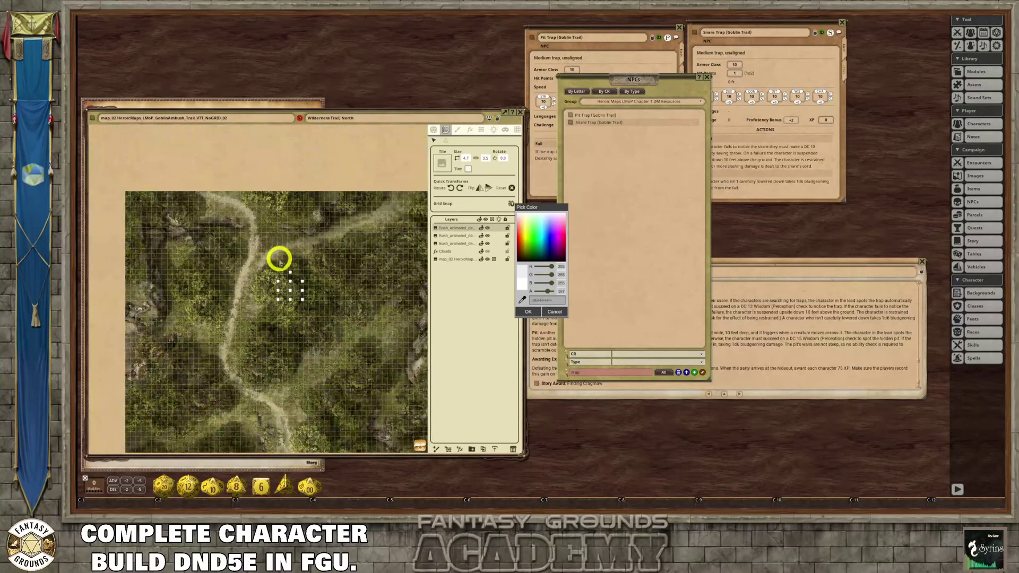
scroll(265, 318, "up", 2)
scroll(175, 309, "up", 4)
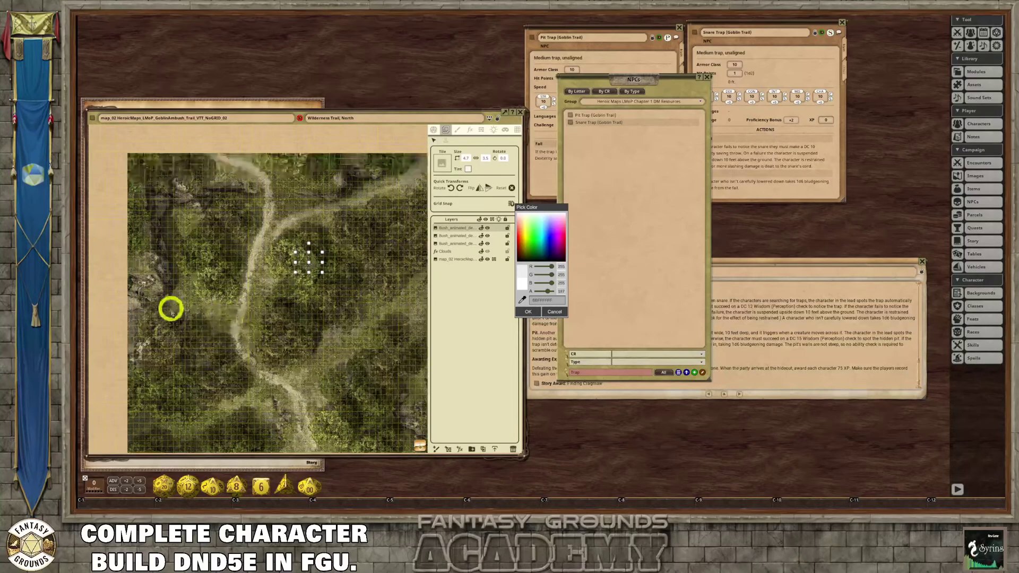
scroll(188, 314, "down", 4)
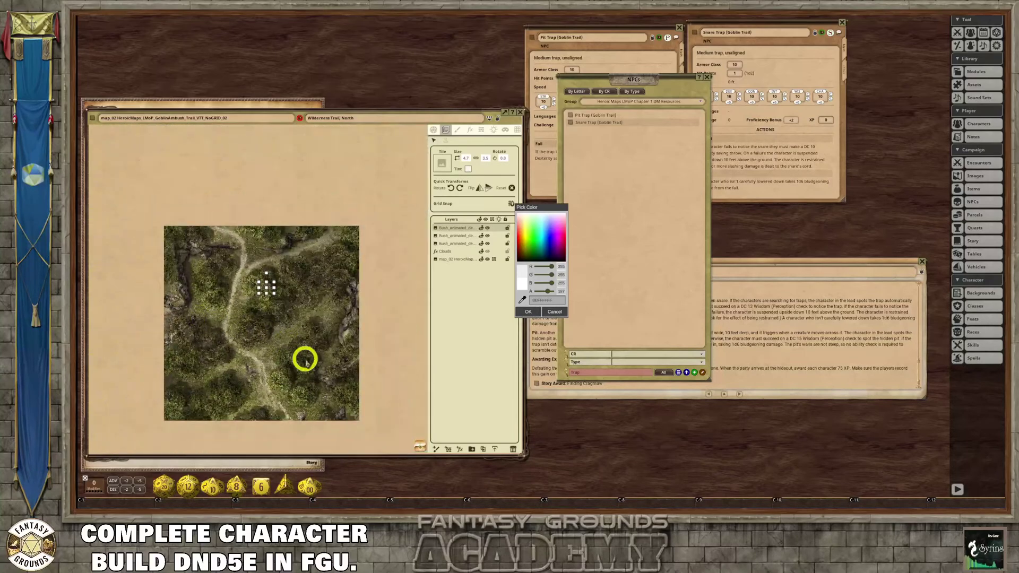
scroll(308, 361, "up", 4)
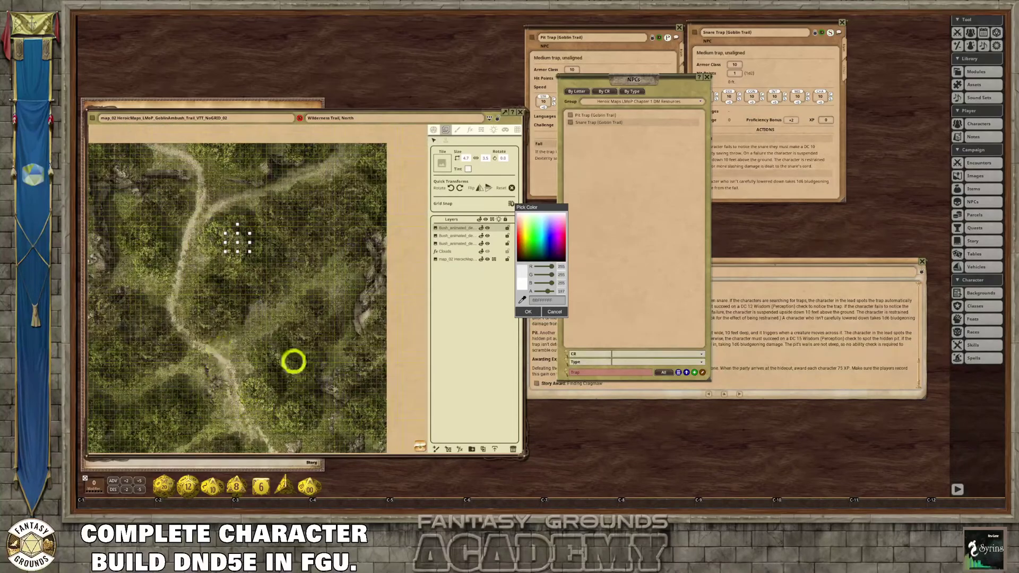
- Place an animated birds decoration tile sized 20 by 20 over the woods east of the trail in the map's lower part
key("ctrl")
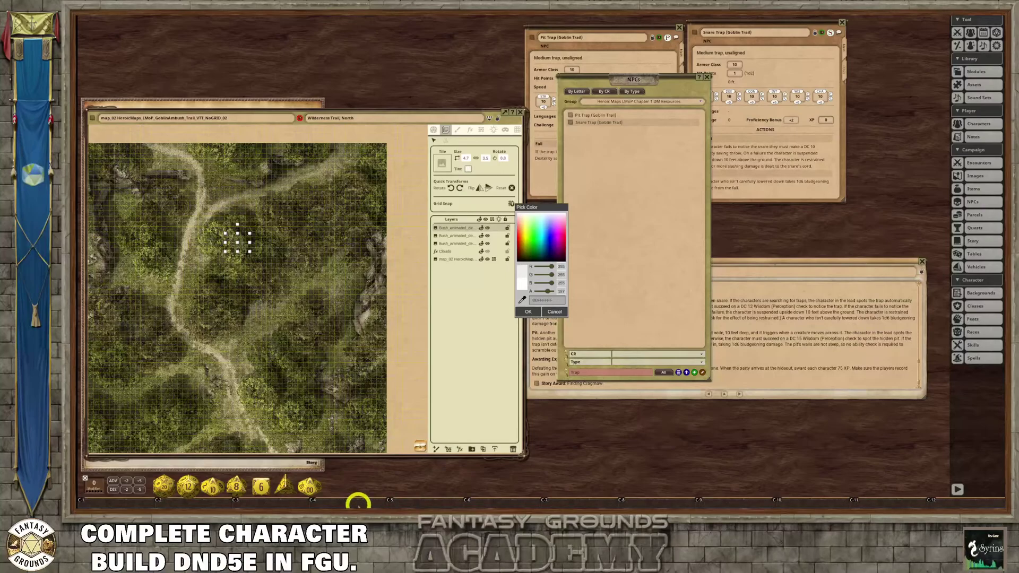
key("ctrl")
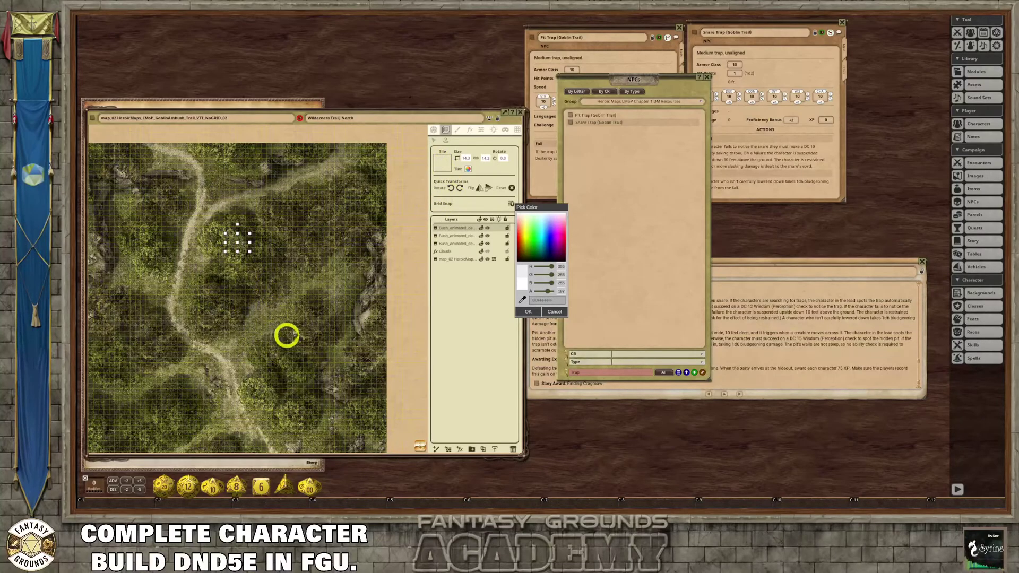
key("ctrl")
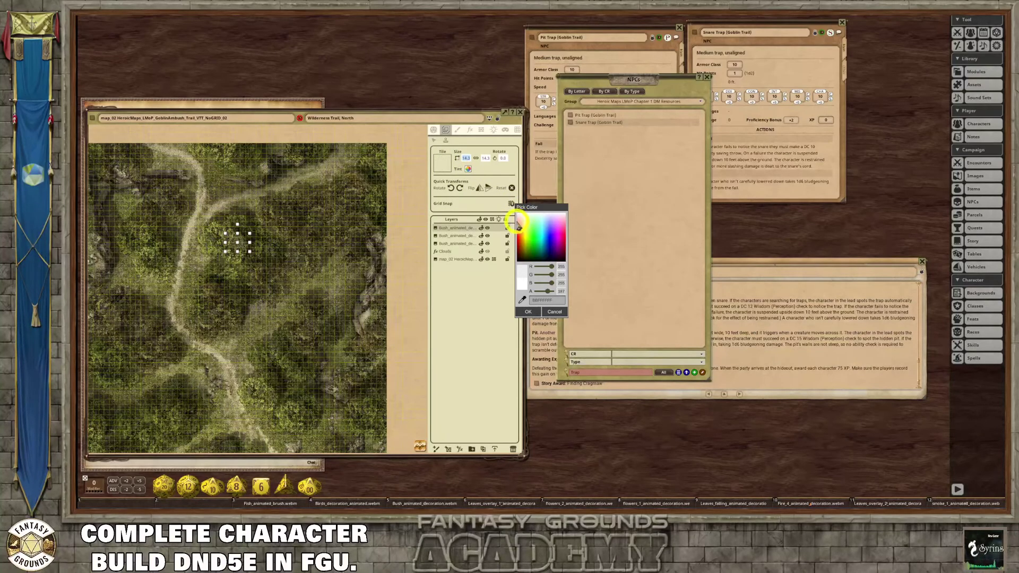
left_click(487, 159)
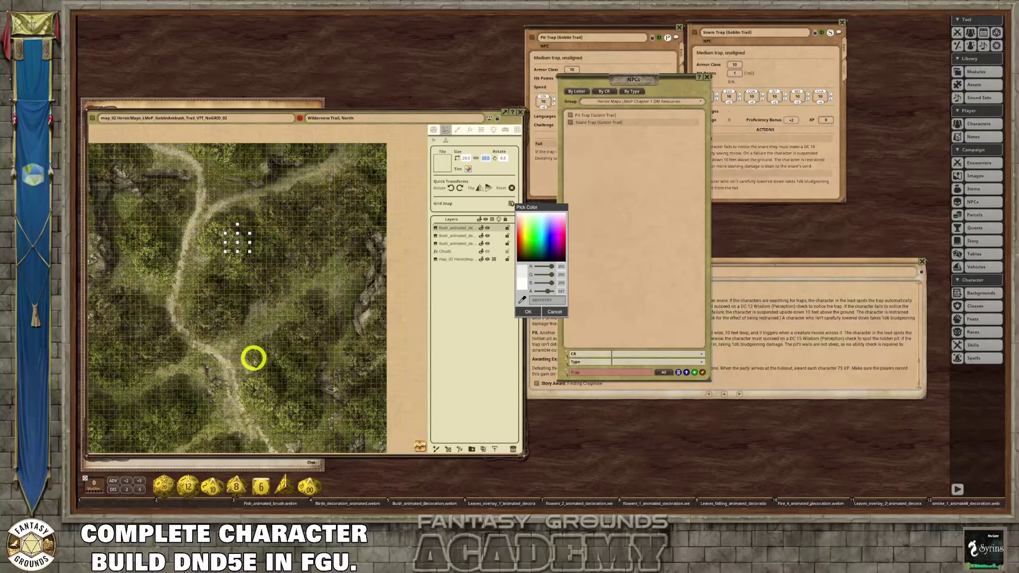
key("ctrl")
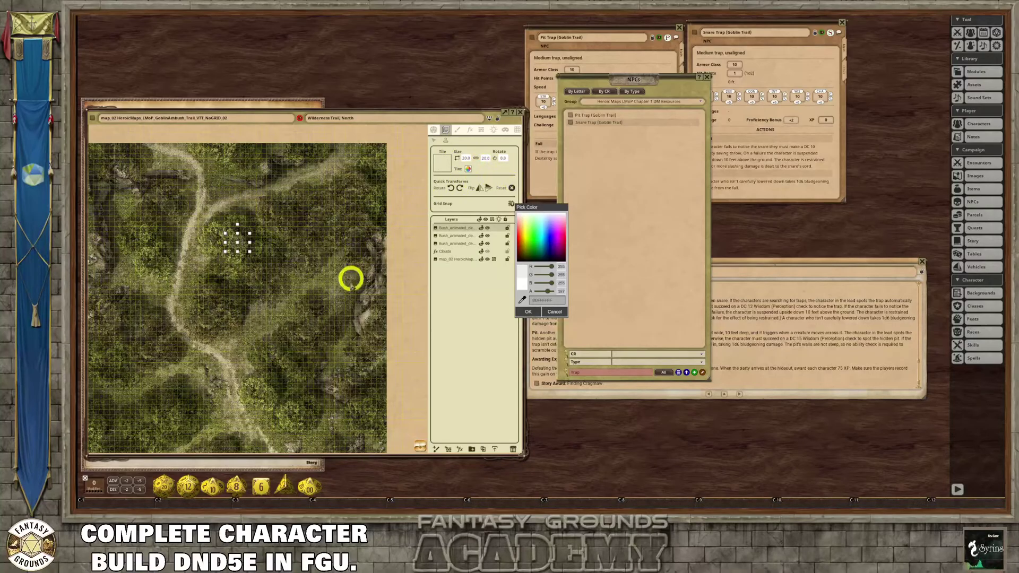
key("F4")
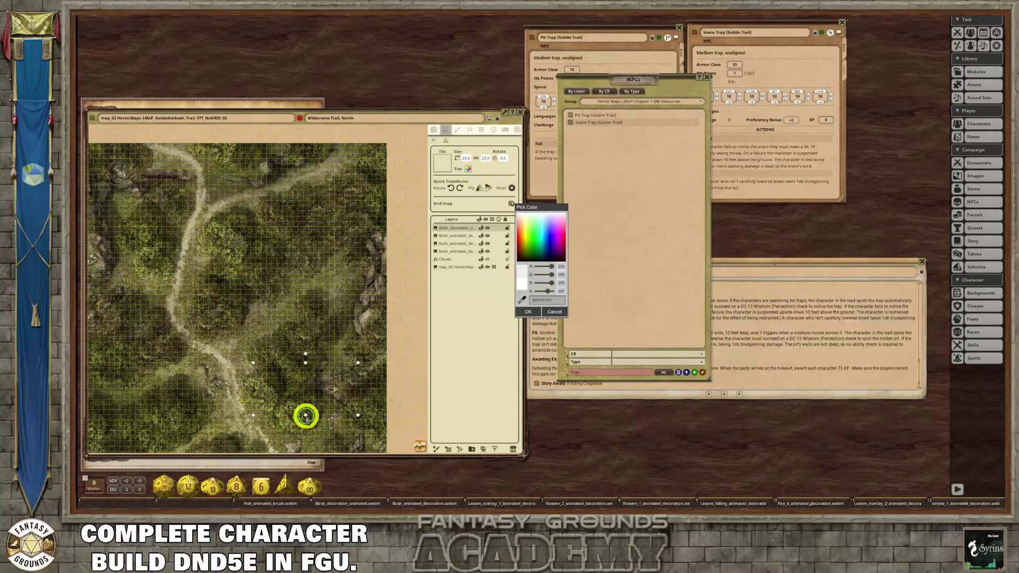
- Enlarge the birds tile to 30 by 30 and check its coverage over the lower part of the map
scroll(322, 431, "up", 5)
key("ctrl")
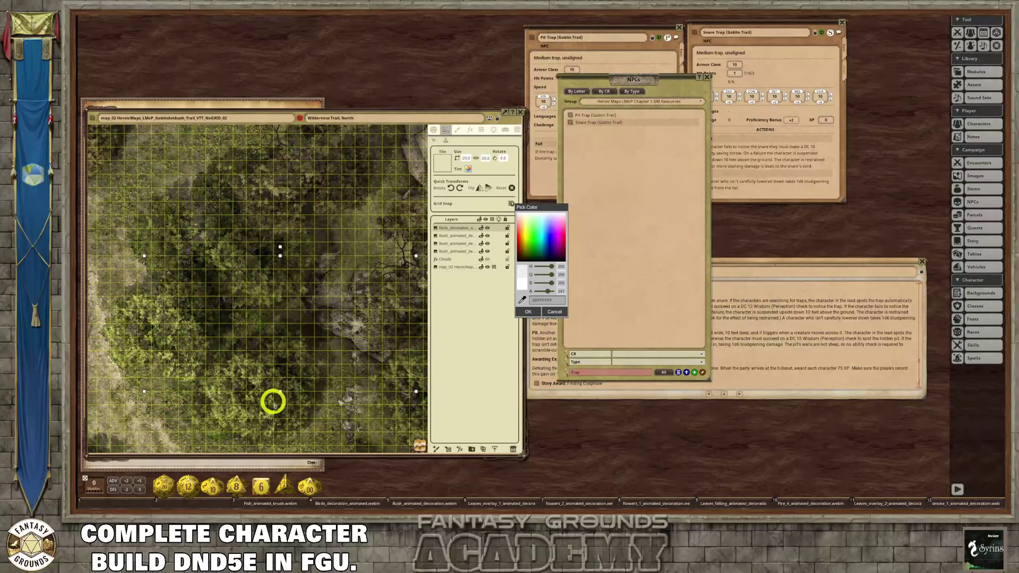
scroll(271, 400, "down", 3)
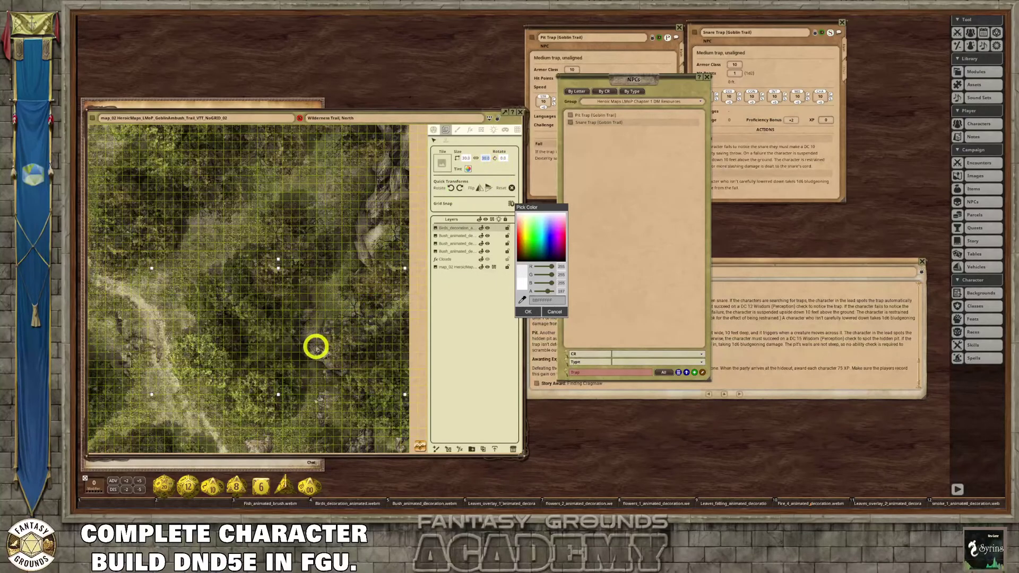
key("ctrl")
key("ctrl")
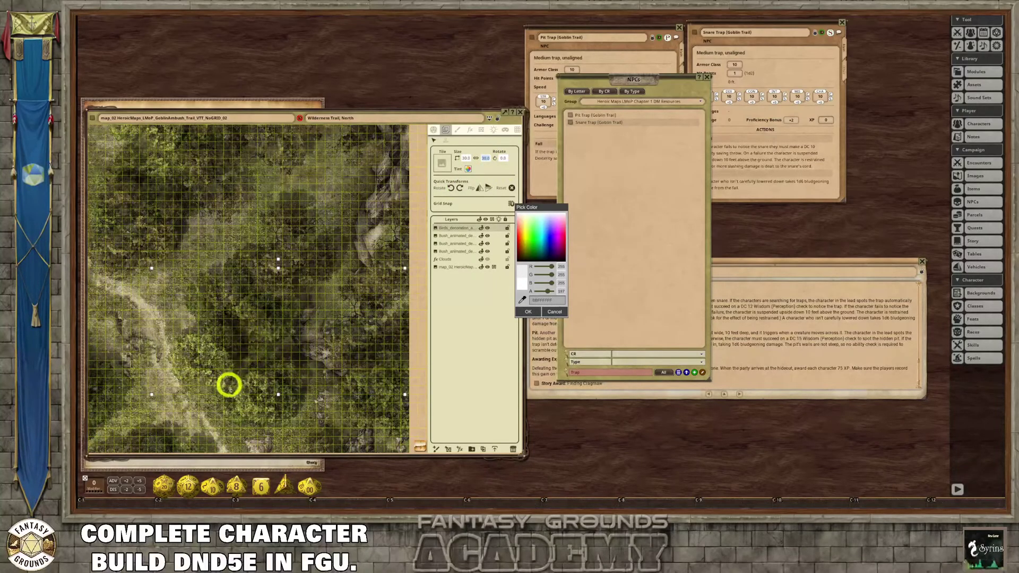
scroll(229, 386, "up", 1)
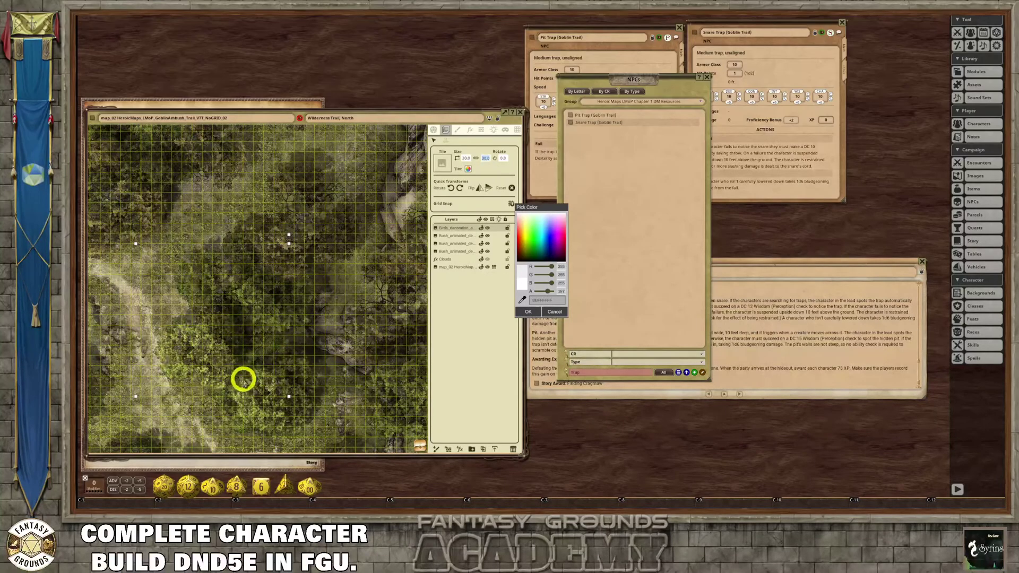
scroll(244, 378, "down", 2)
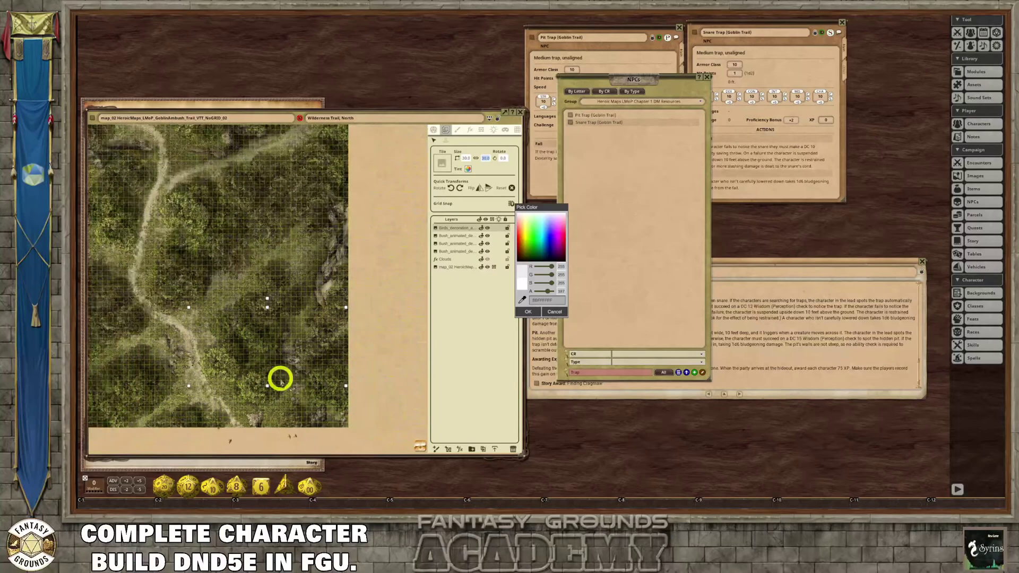
scroll(280, 387, "down", 1)
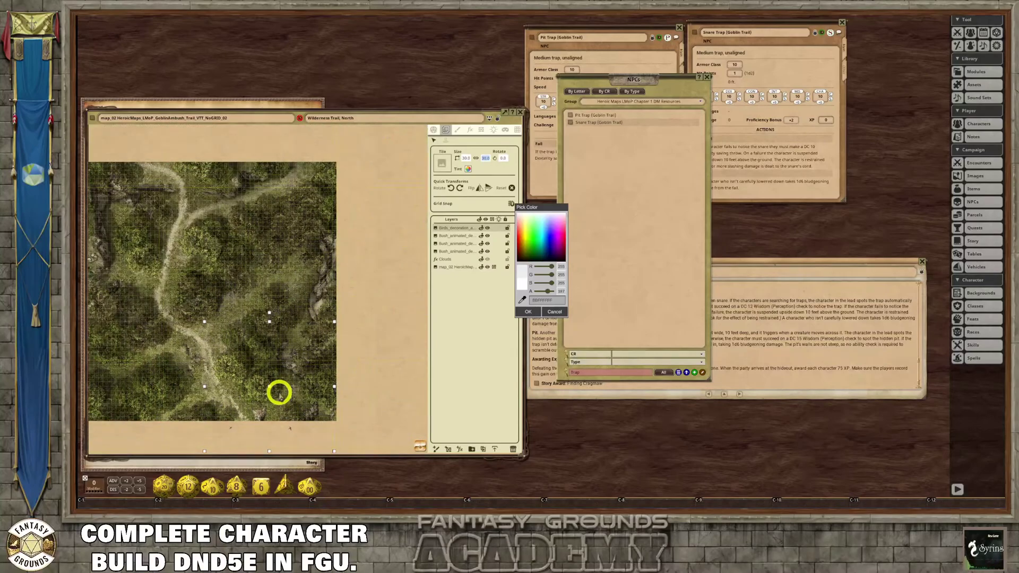
- Lower the birds tile's tint alpha to make the birds fainter, and check the effect across the map's lower part
scroll(280, 393, "up", 1)
scroll(279, 393, "up", 1)
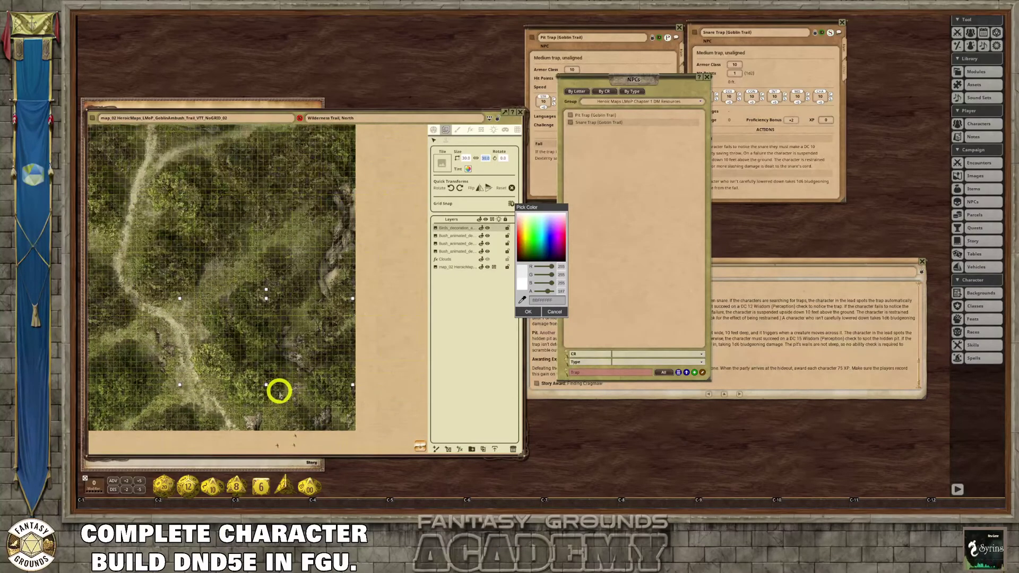
scroll(280, 393, "up", 3)
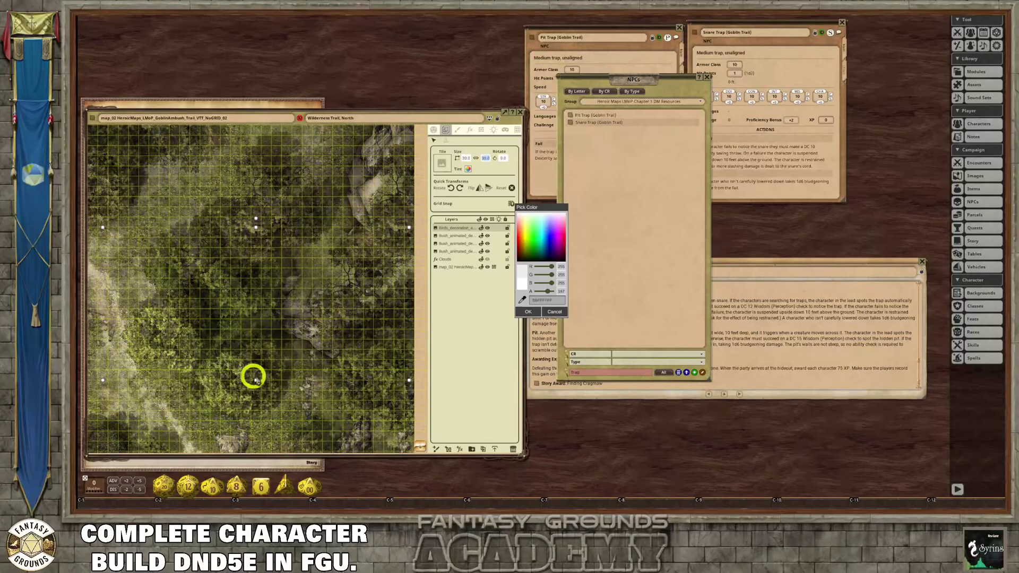
scroll(257, 375, "down", 3)
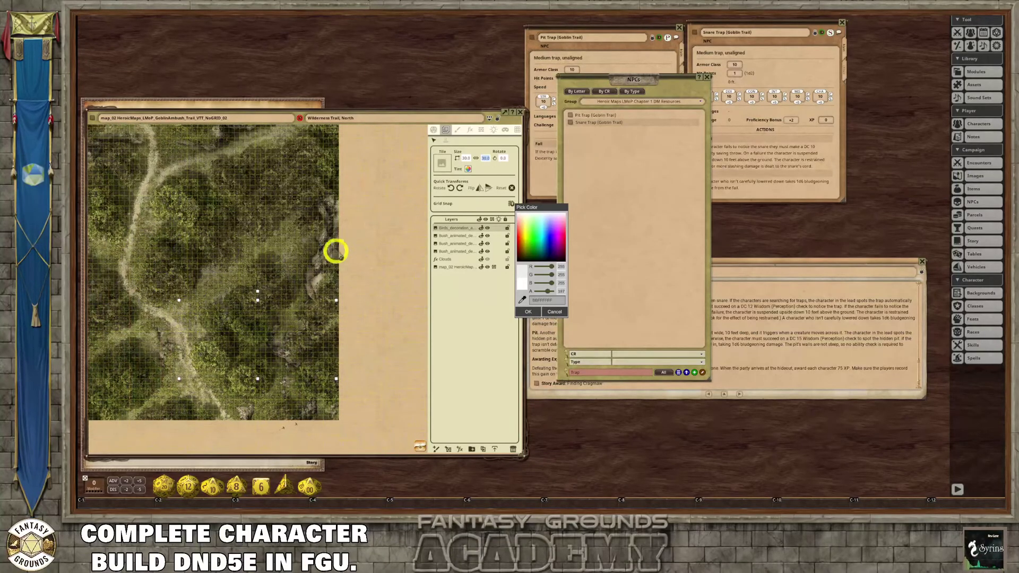
left_click_drag(548, 291, 556, 291)
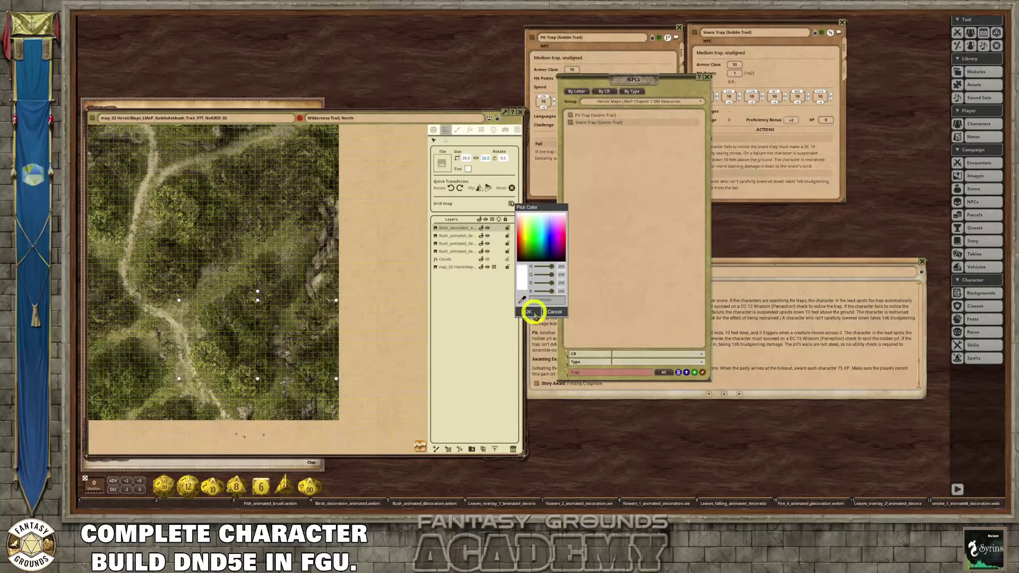
key("ctrl")
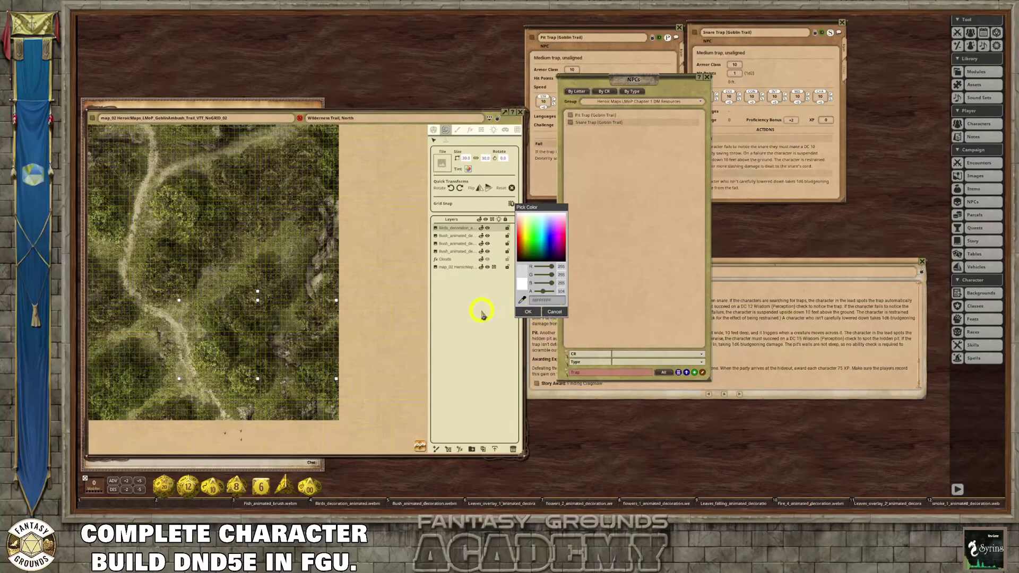
left_click_drag(552, 291, 544, 291)
left_click(552, 312)
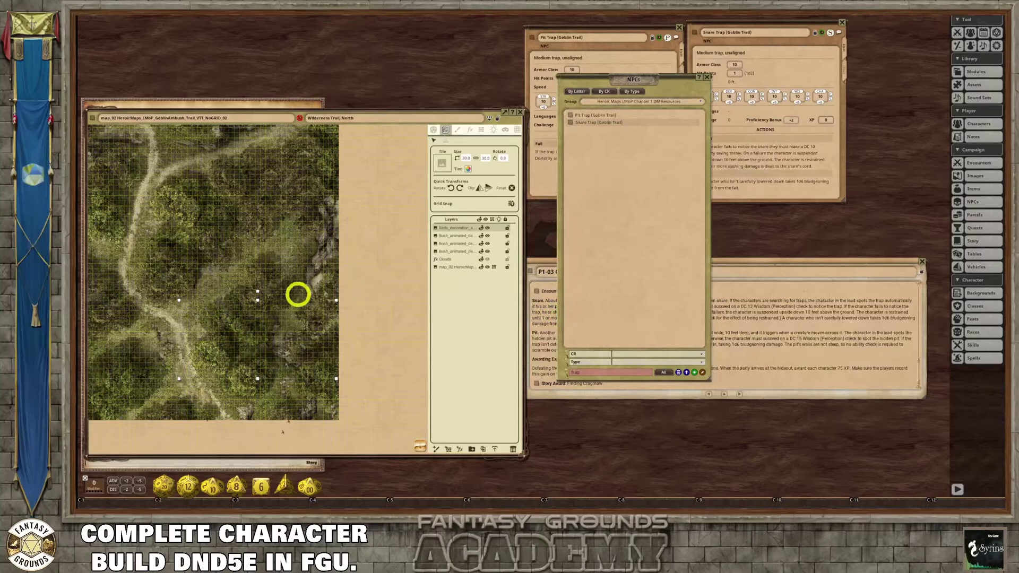
scroll(278, 346, "up", 1)
scroll(278, 346, "down", 2)
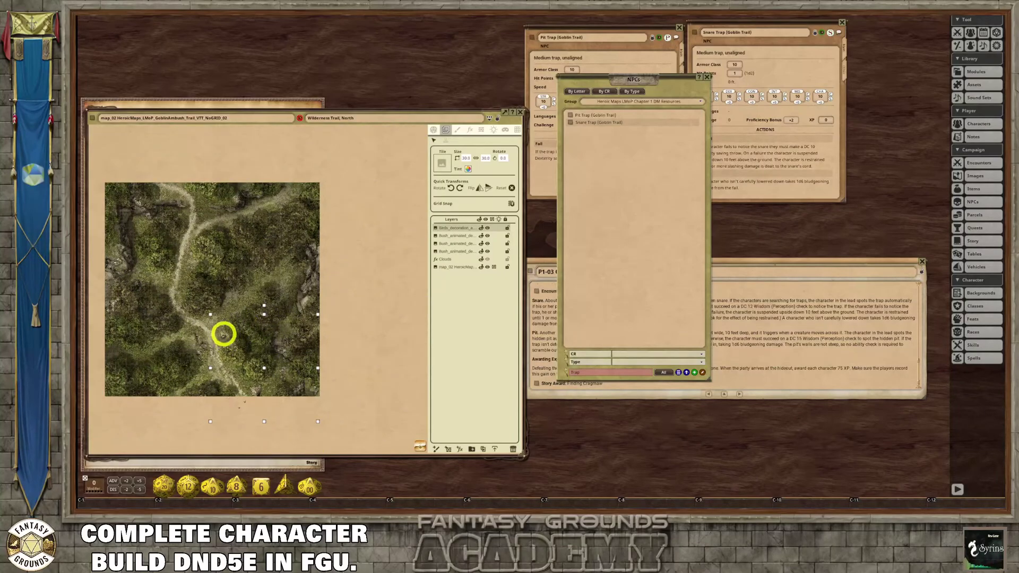
scroll(205, 348, "up", 1)
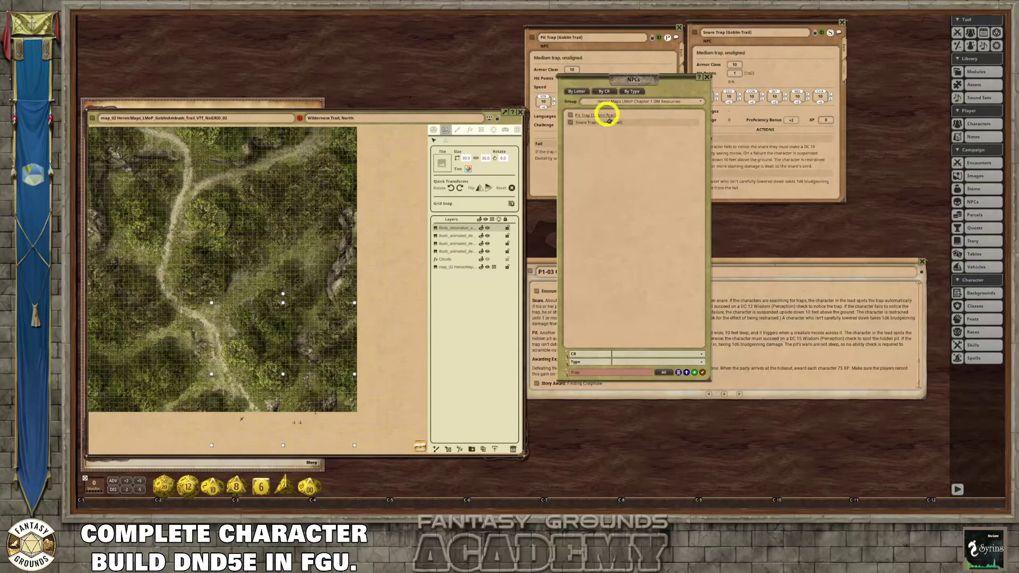
- Review the Pit Trap (Goblin Trail) record, including its pit description and its Fall action
left_click(570, 116)
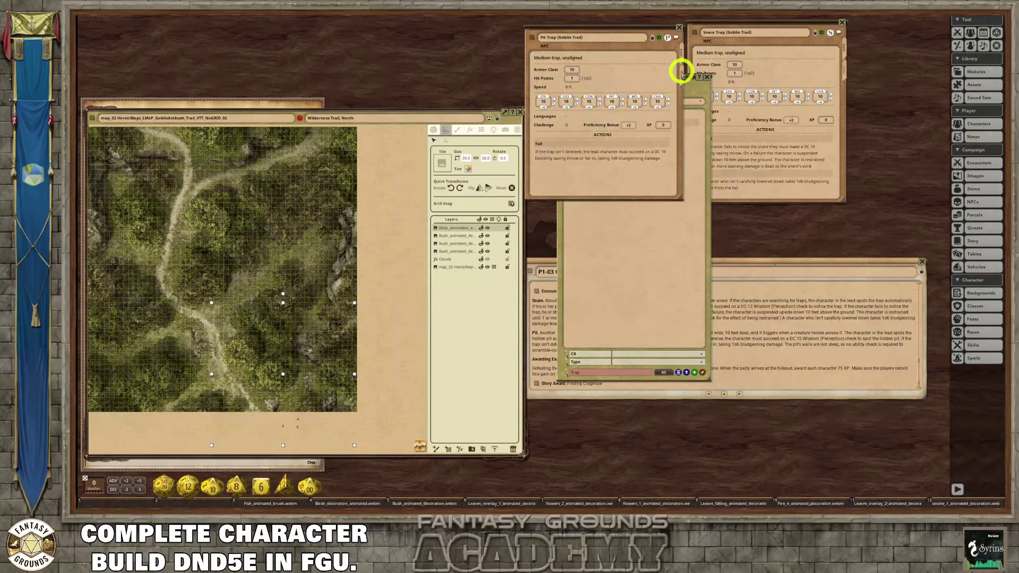
left_click(678, 71)
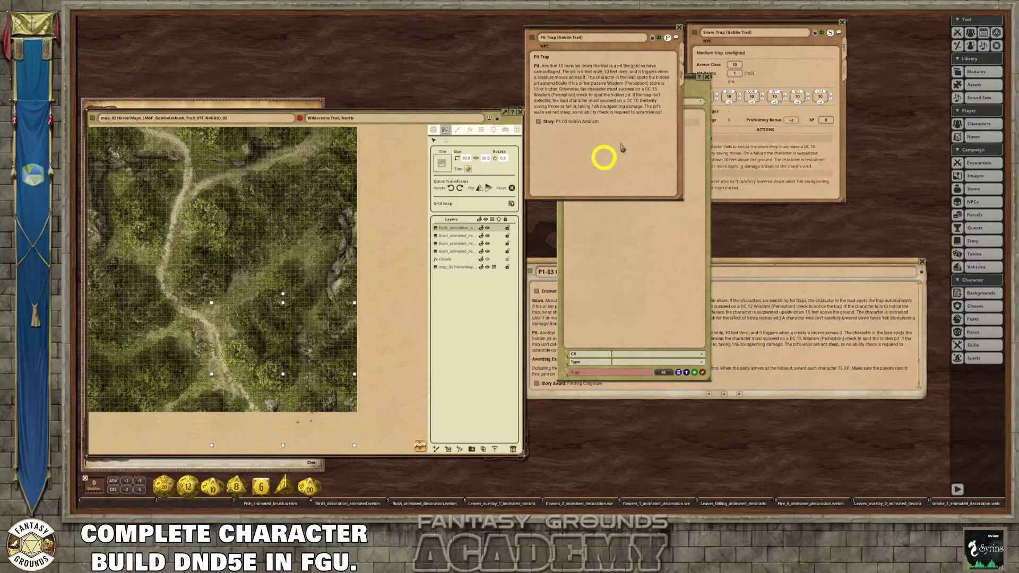
left_click(680, 56)
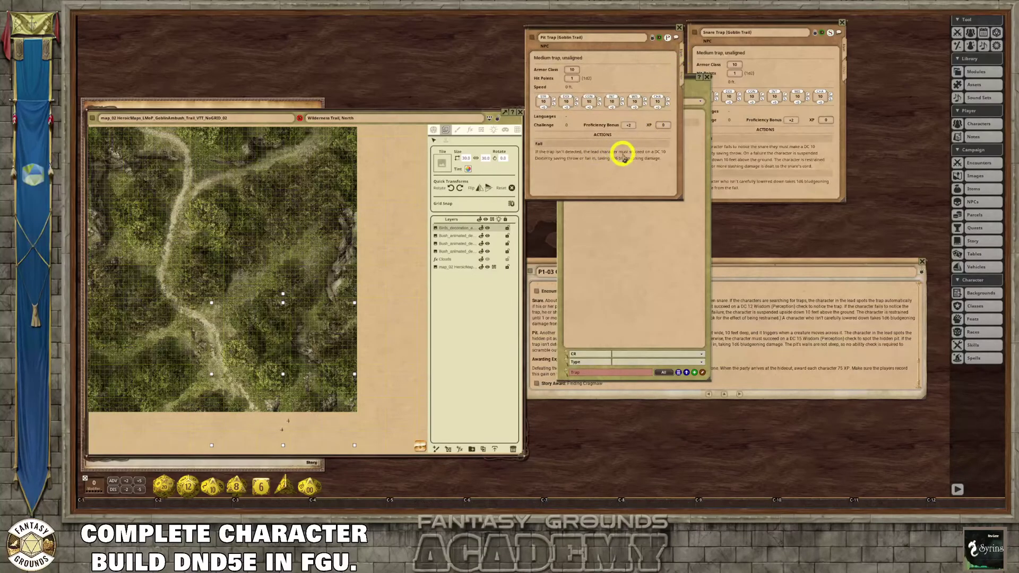
left_click_drag(654, 153, 583, 162)
left_click(582, 162)
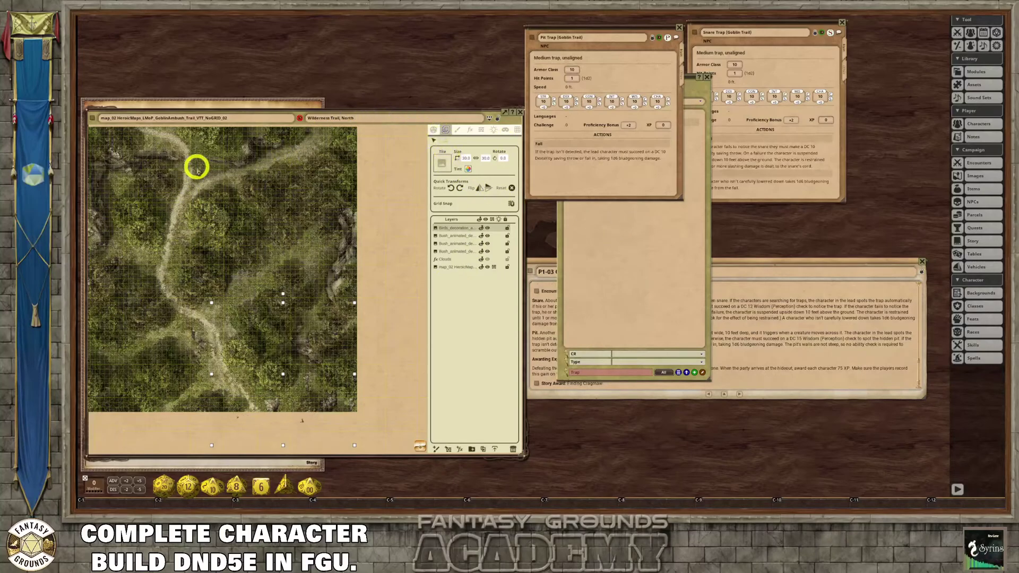
- Close the Goblin Ambush trail map, the Pit Trap record and the NPC list
left_click_drag(231, 108, 262, 104)
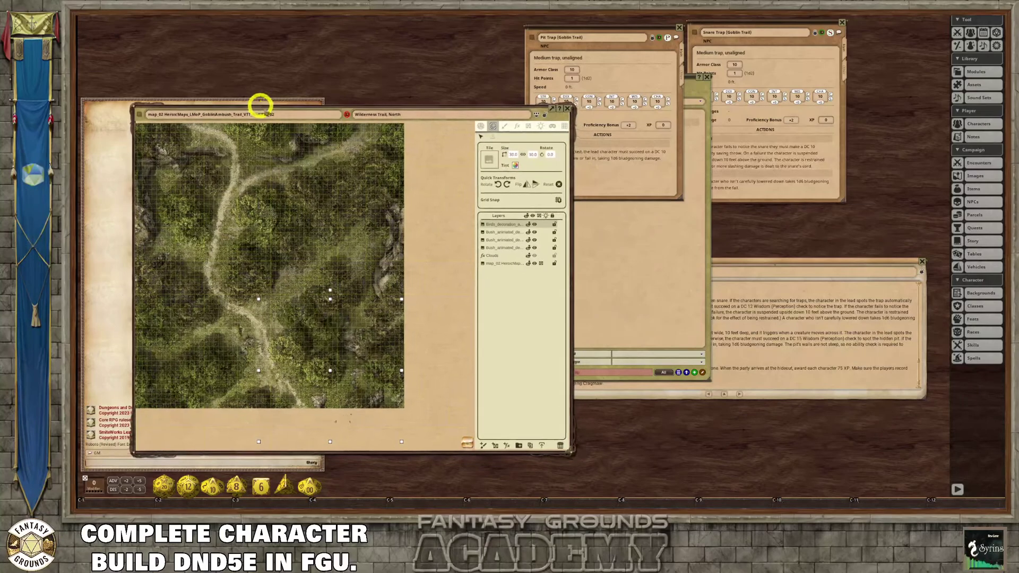
left_click(567, 111)
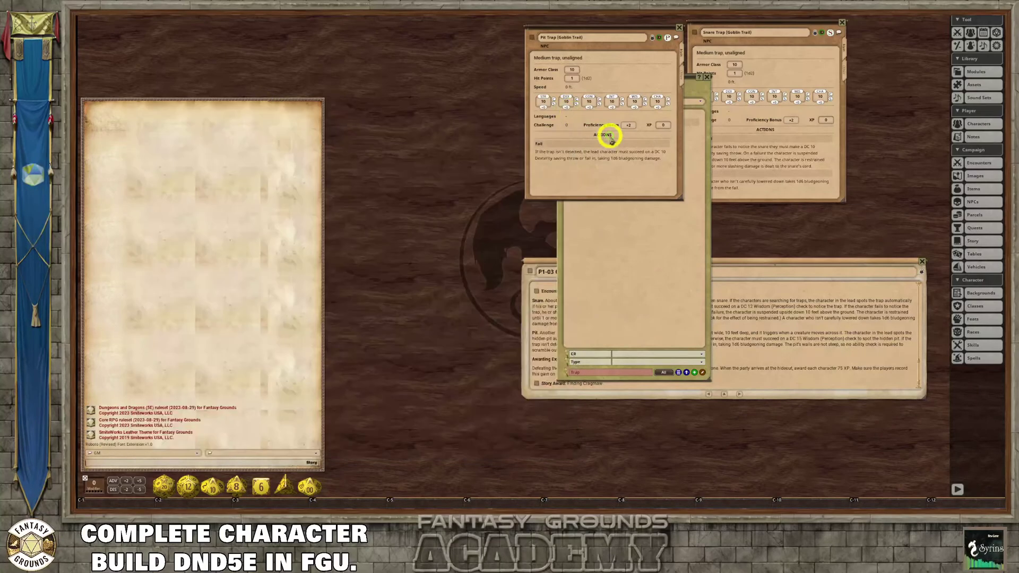
left_click(679, 27)
left_click(707, 78)
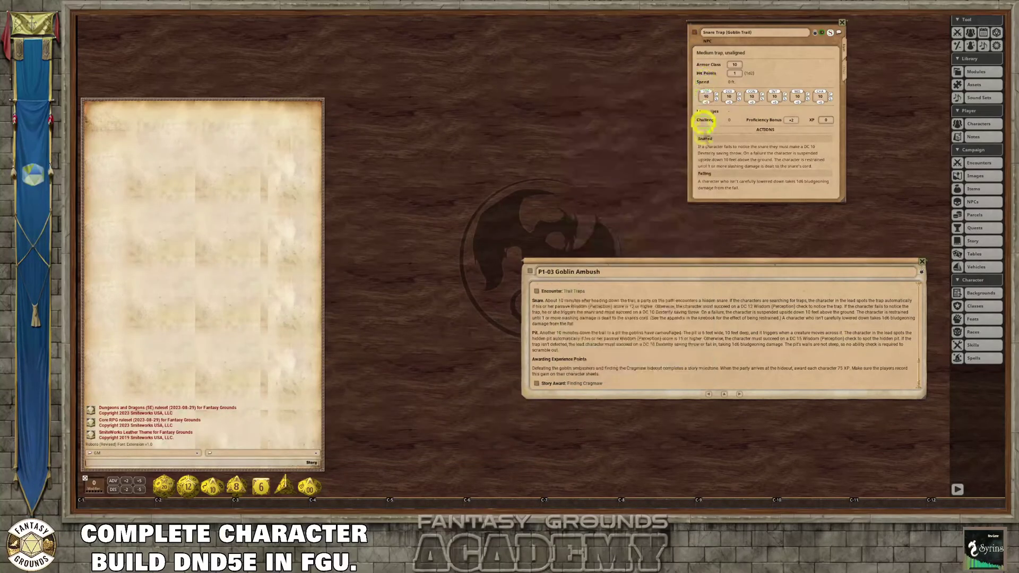
- Move the P1-03 Goblin Ambush story into the open tabletop area, make it taller and review its Goblin Trail section
left_click_drag(717, 262, 540, 106)
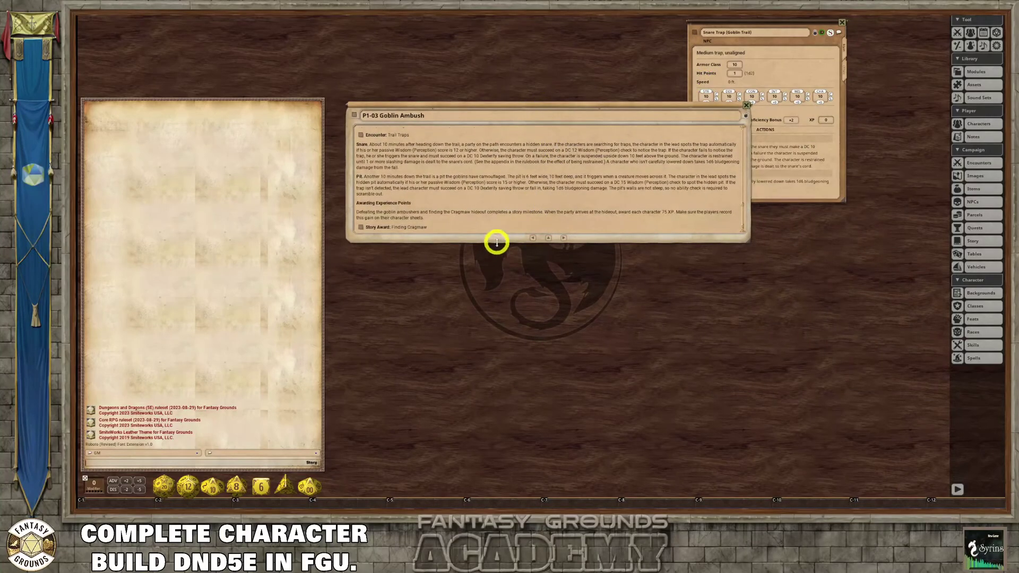
left_click_drag(496, 241, 505, 364)
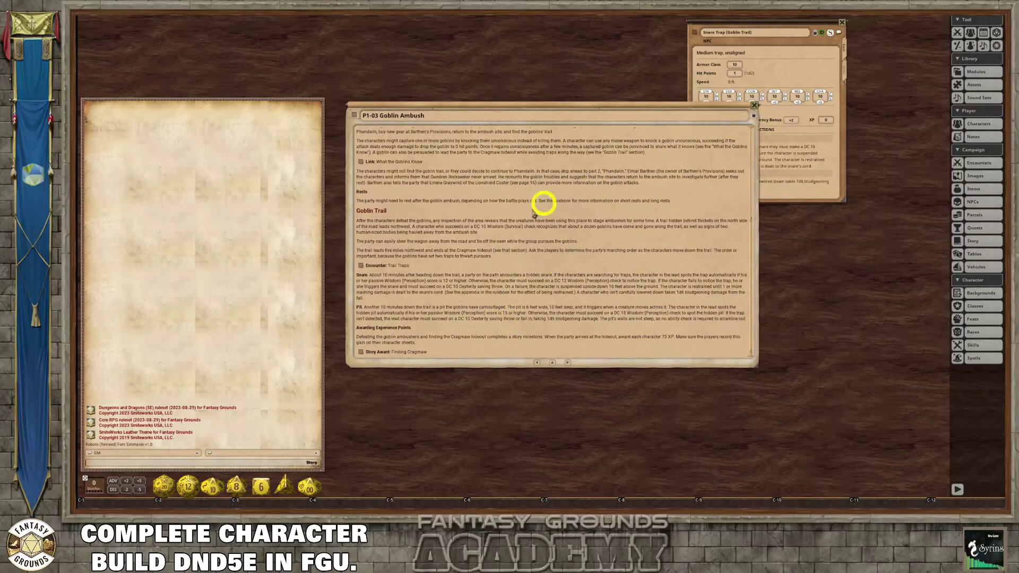
scroll(451, 277, "up", 2)
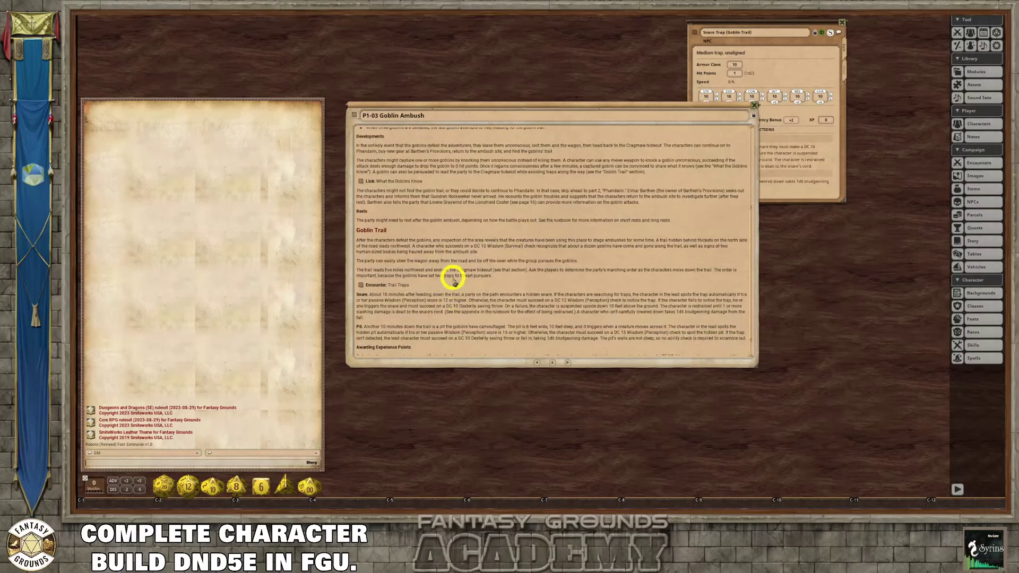
scroll(454, 278, "down", 2)
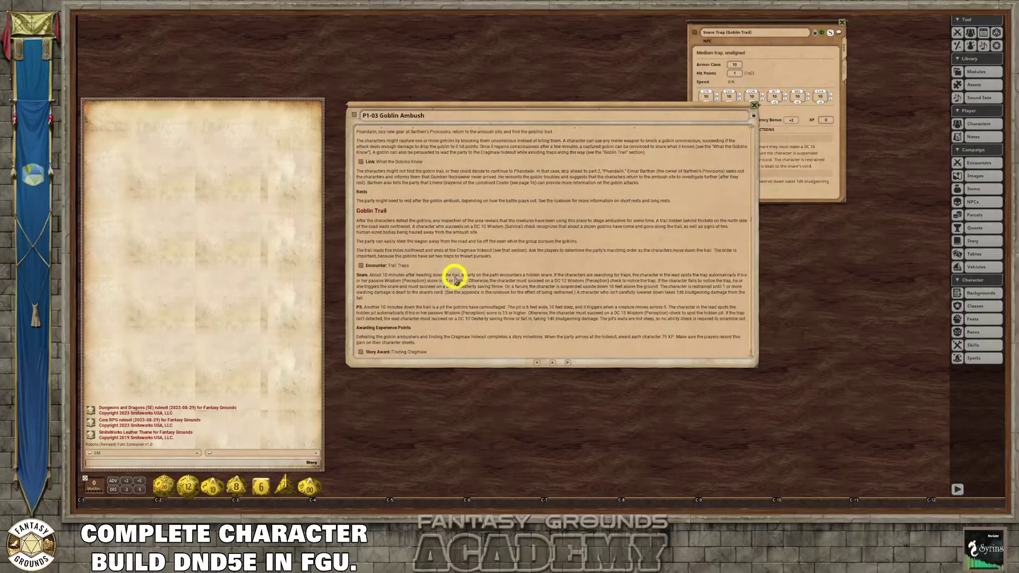